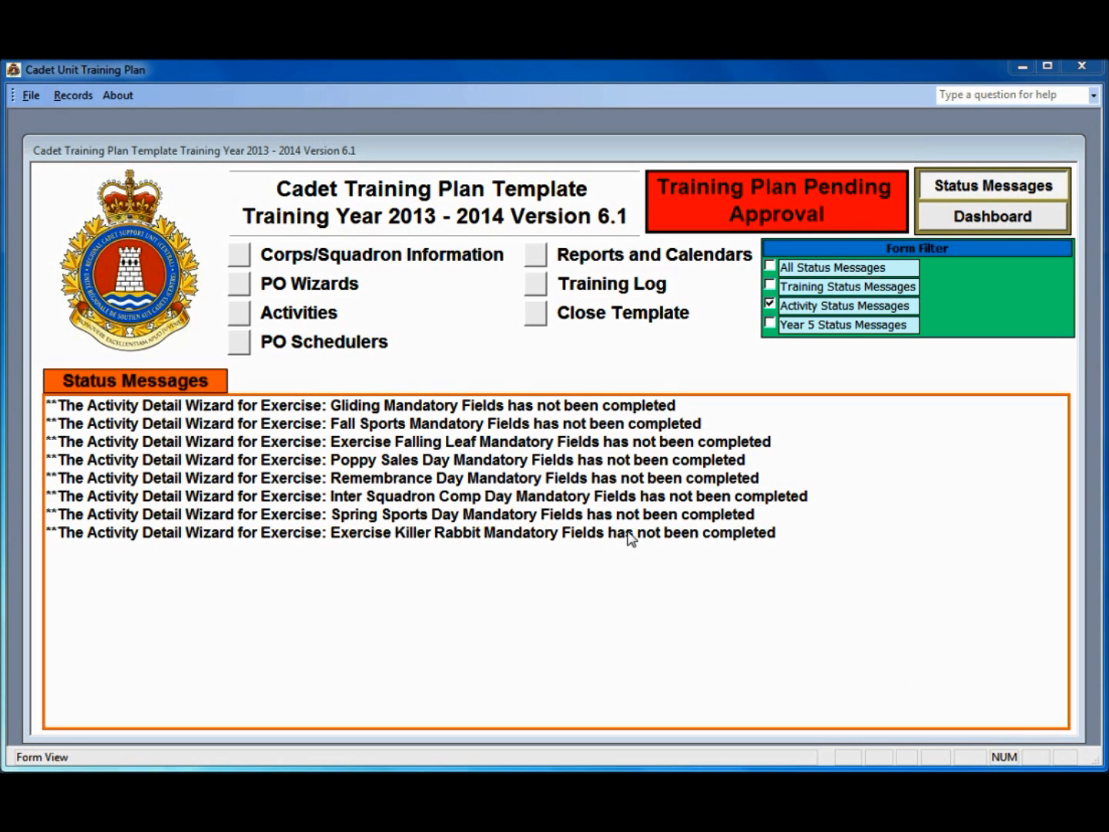
# Step: Show the unit's Activities on the Supported Training Days and Weekends tab, listing seven exercises
pyautogui.click(240, 315)
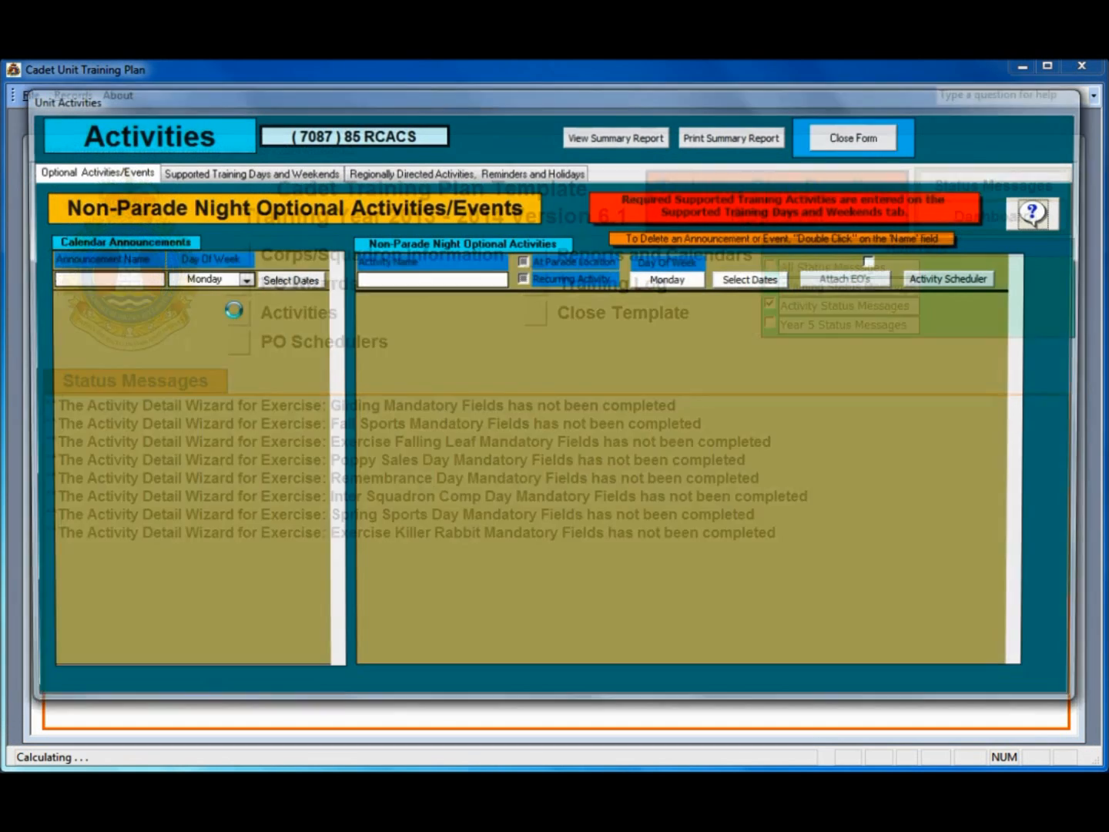
pyautogui.click(232, 171)
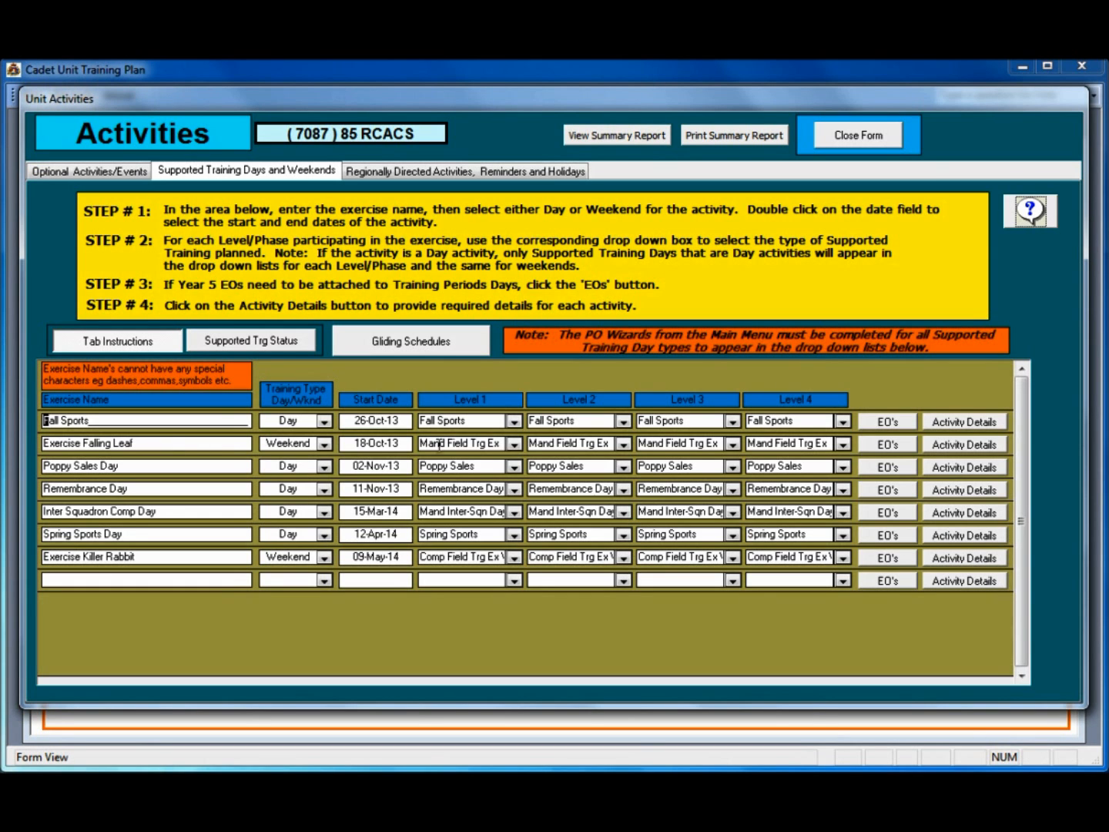
# Step: Open the Activity Detail Form for Exercise Falling Leaf, running 18–20 Oct 2013
pyautogui.click(962, 445)
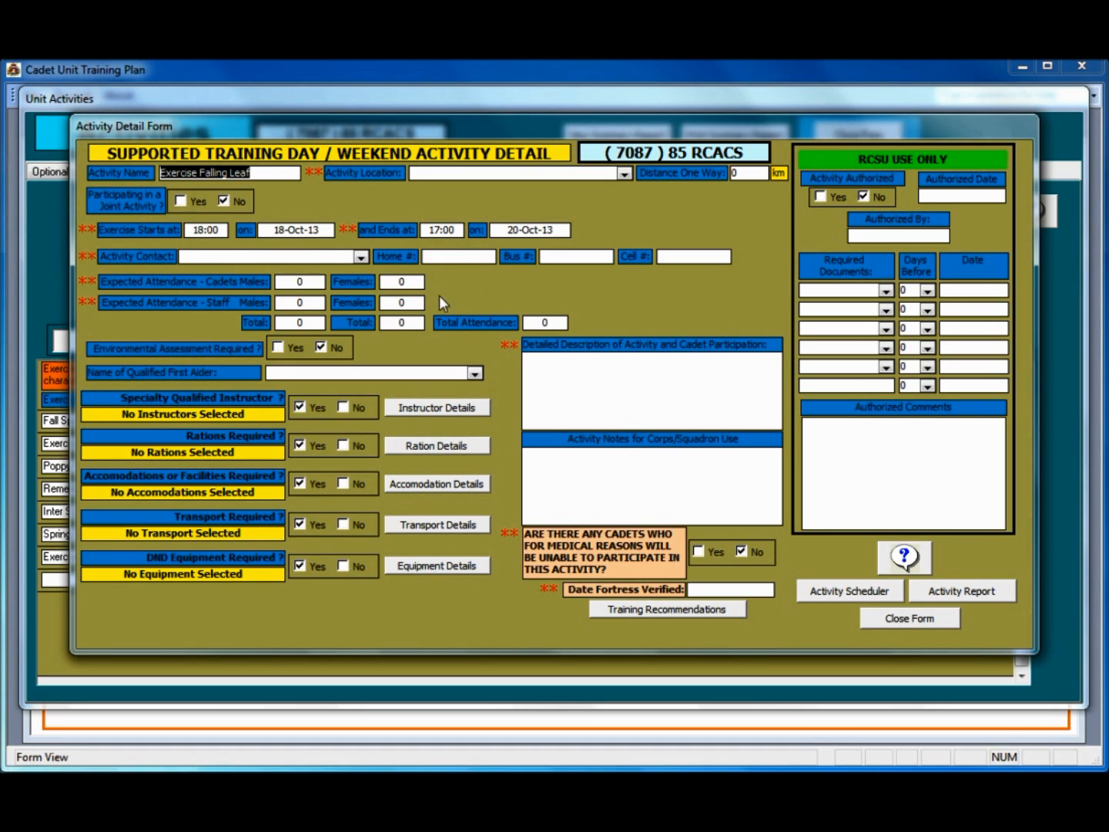
# Step: Set the location to Camp Faraway and the one-way distance to 50, then choose the activity contact
pyautogui.click(623, 173)
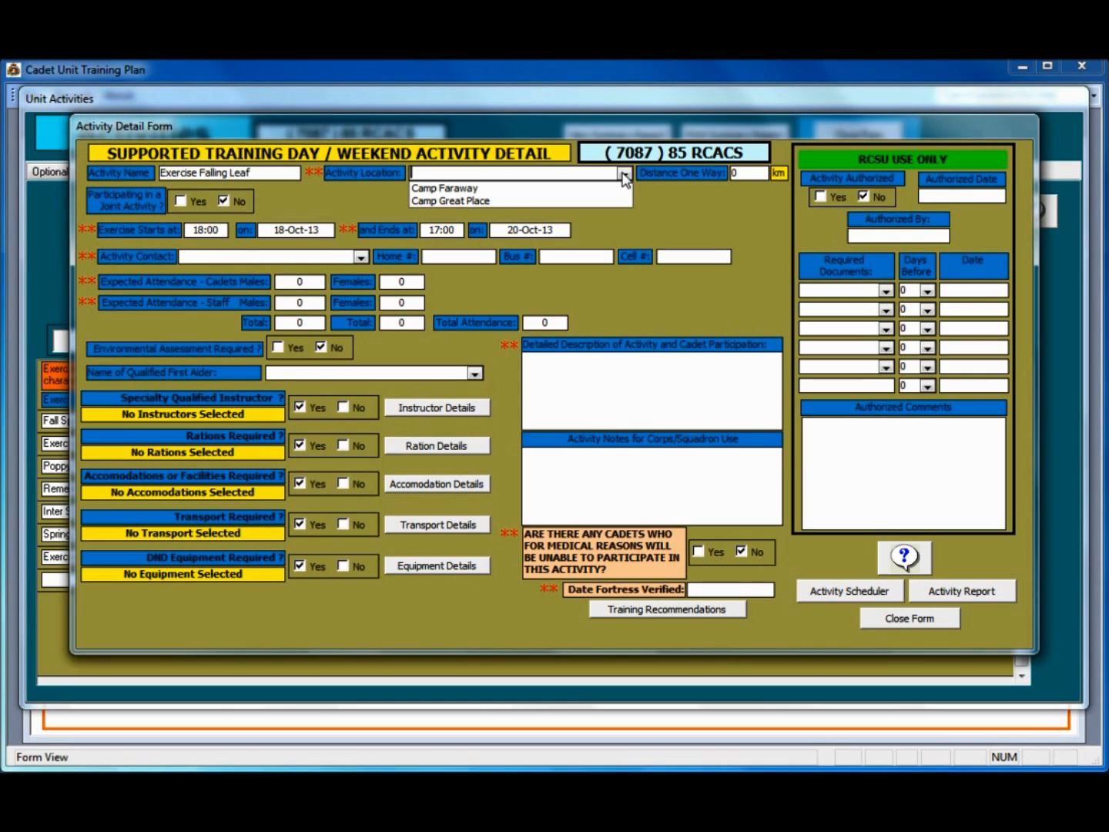
pyautogui.click(492, 189)
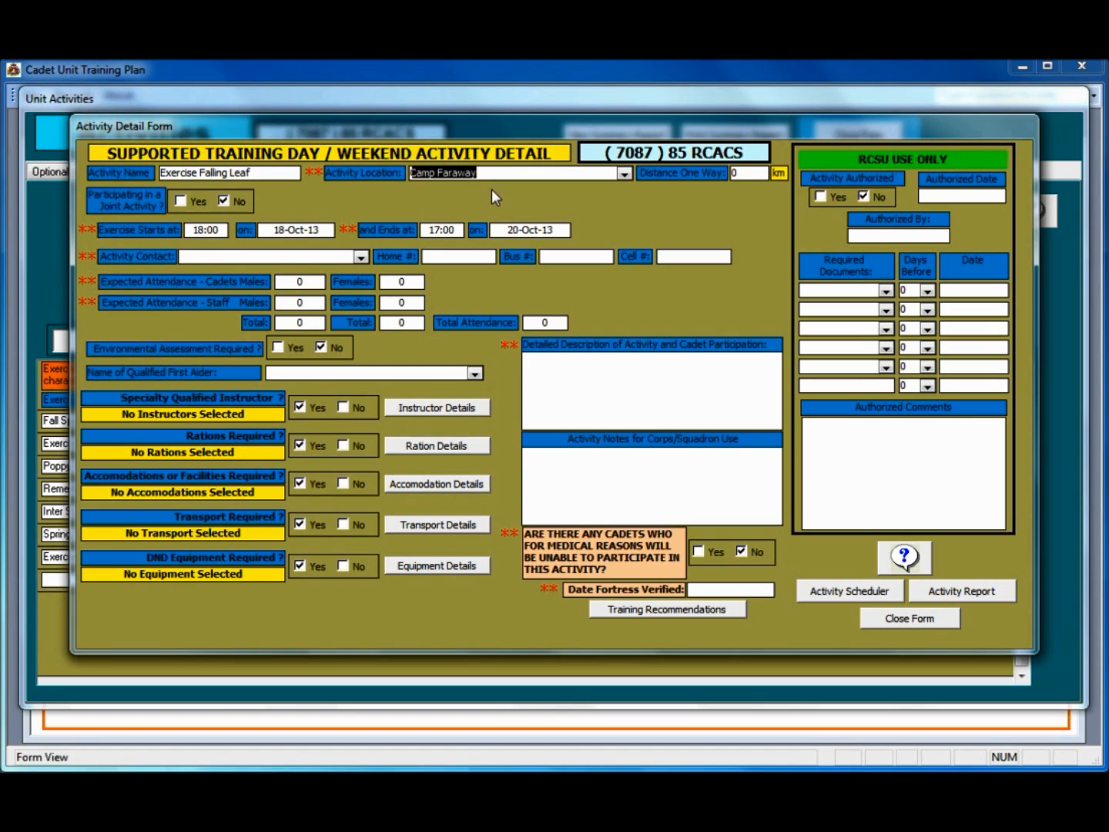
pyautogui.click(748, 175)
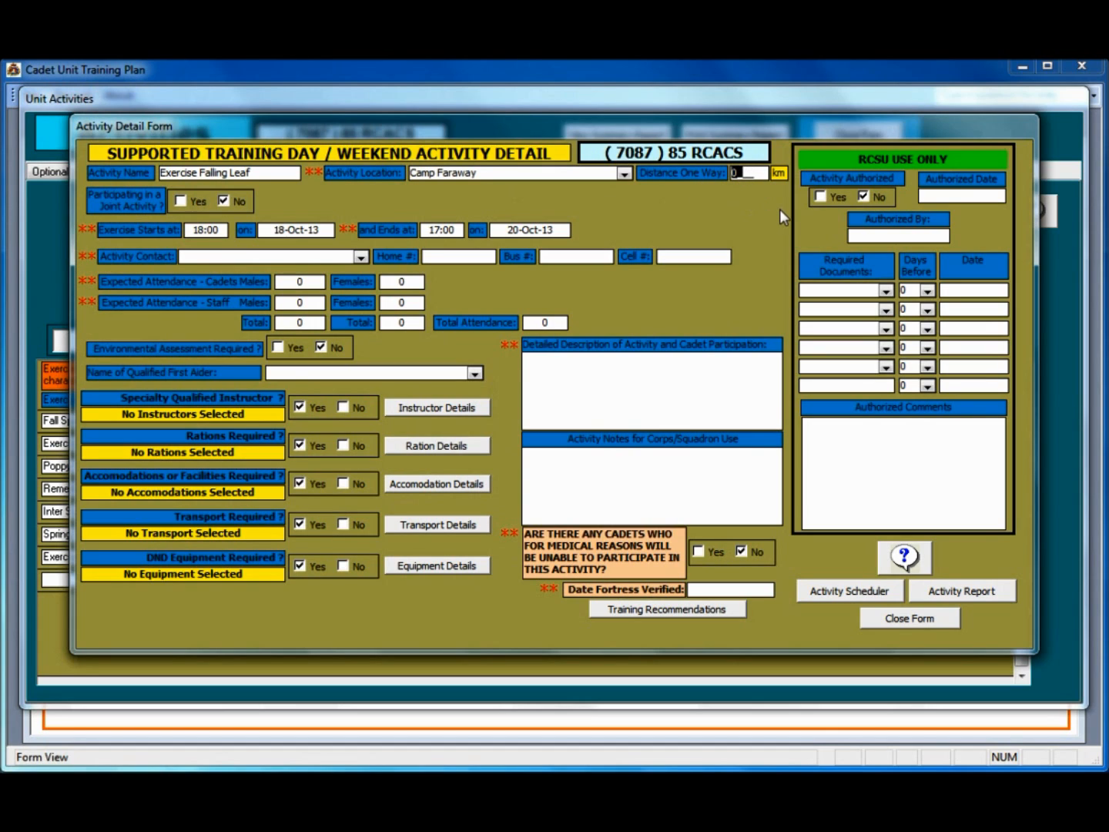
pyautogui.write('50')
pyautogui.click(360, 257)
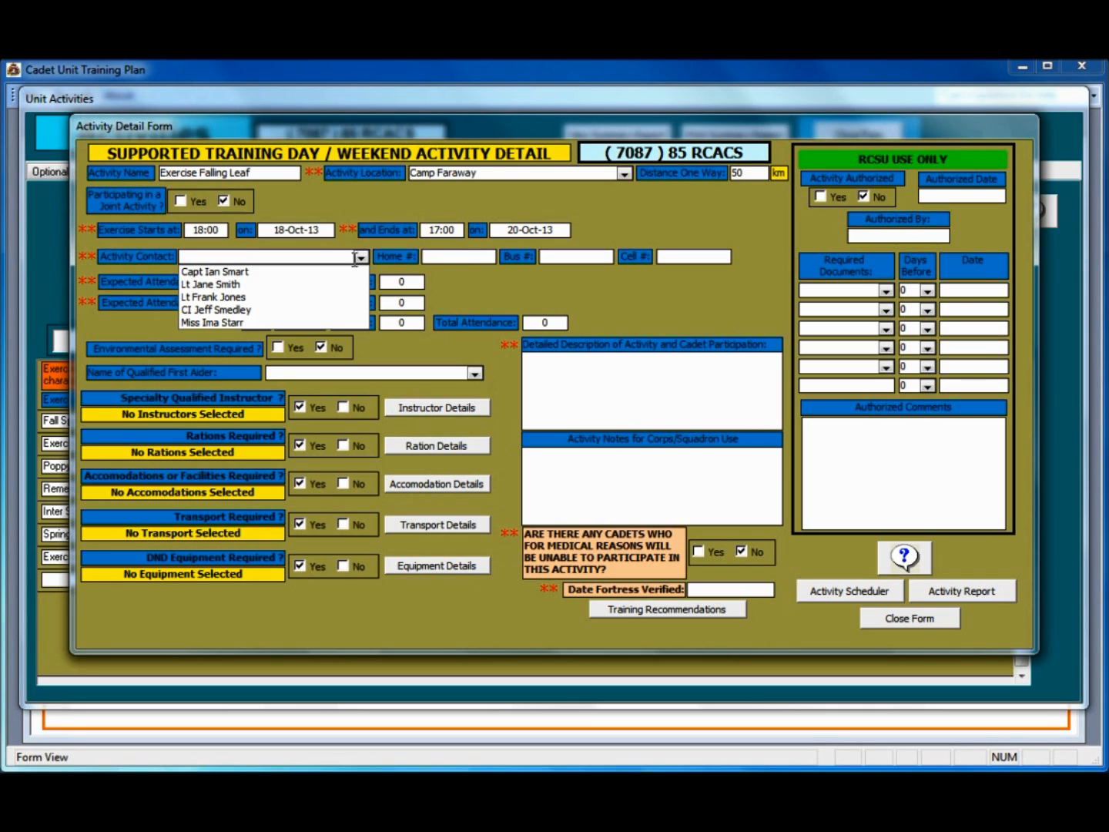
pyautogui.click(242, 297)
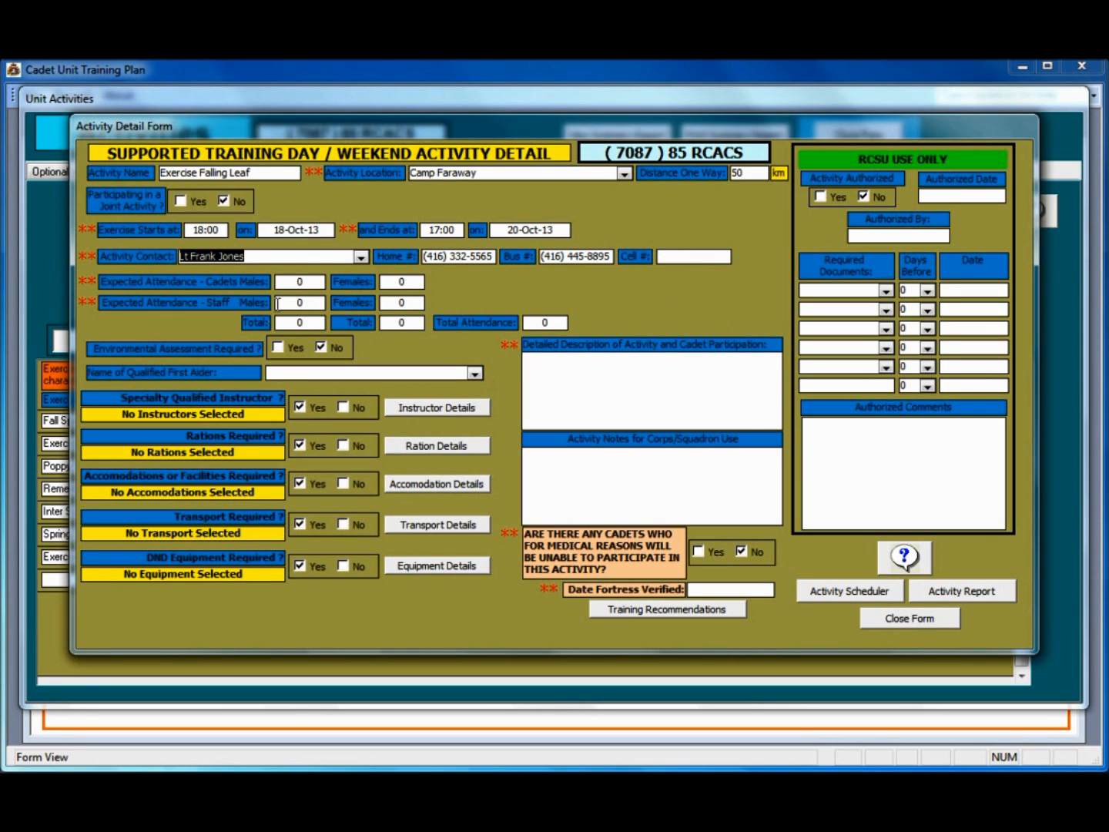
# Step: Enter expected attendance: cadets 35 male, 15 female; staff 4 male, 2 female
pyautogui.click(288, 281)
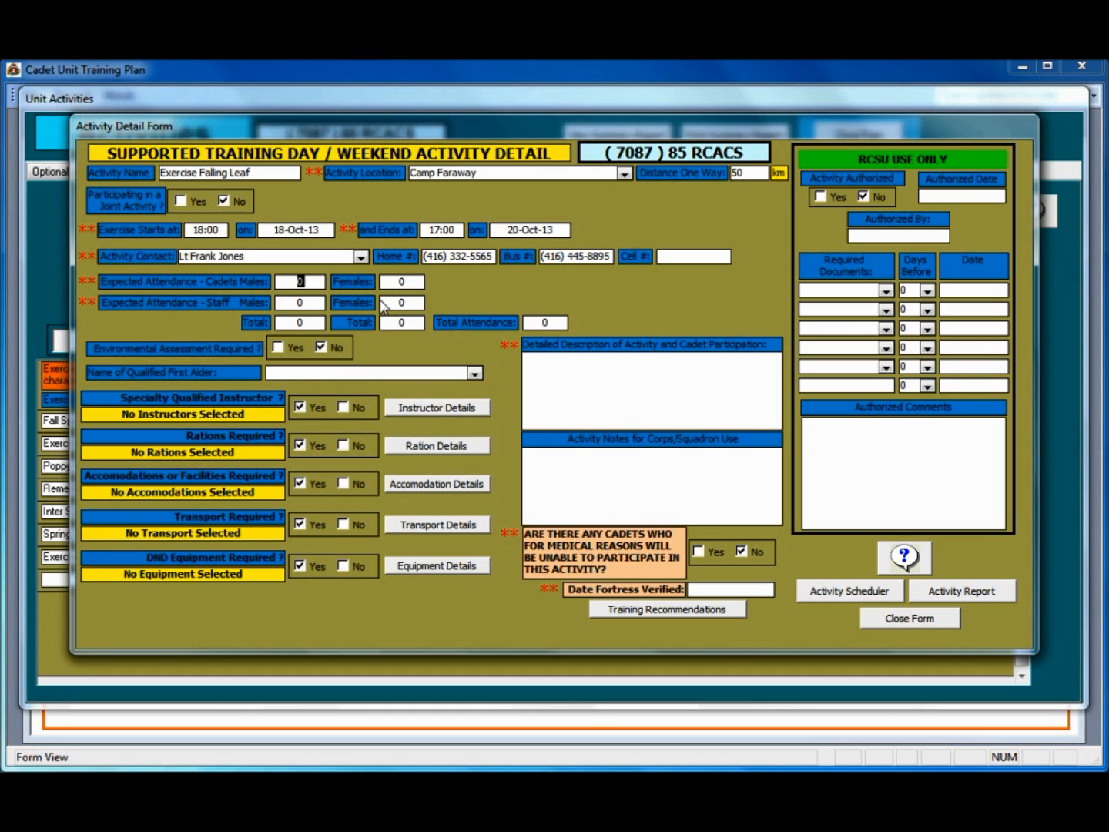
pyautogui.write('35')
pyautogui.press('Tab')
pyautogui.write('15')
pyautogui.click(311, 303)
pyautogui.write('4')
pyautogui.press('Tab')
pyautogui.write('2')
# Step: Enter the description 'Mandatory field exercise covering the assigned mandatory content for this activity.'
pyautogui.click(613, 377)
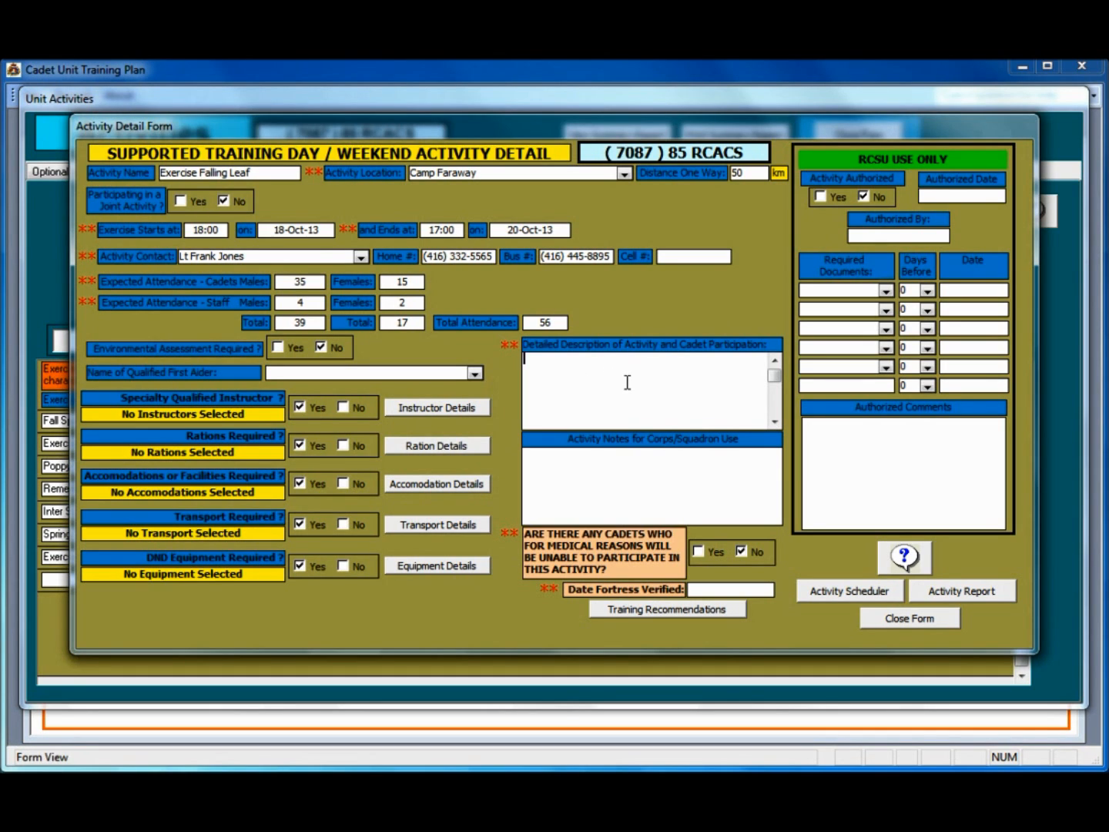
pyautogui.write('Mandatory field exercise covering the ')
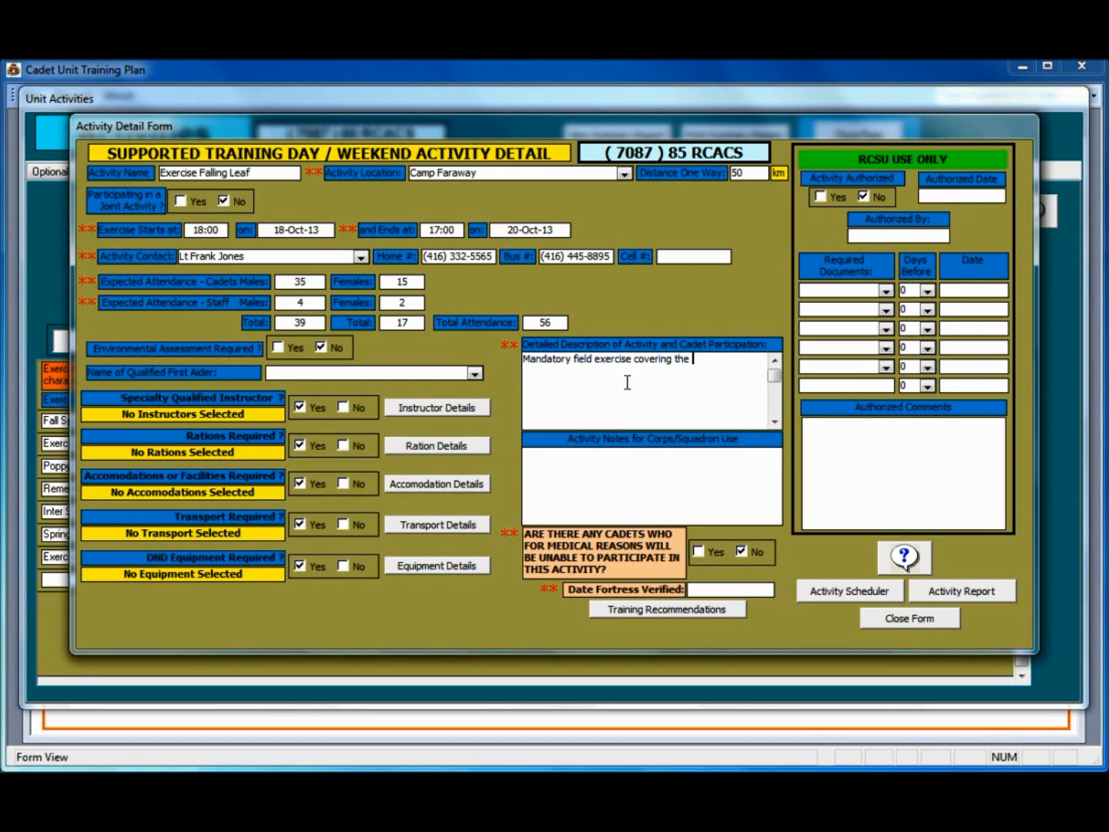
pyautogui.write('assigned mandatory content for ')
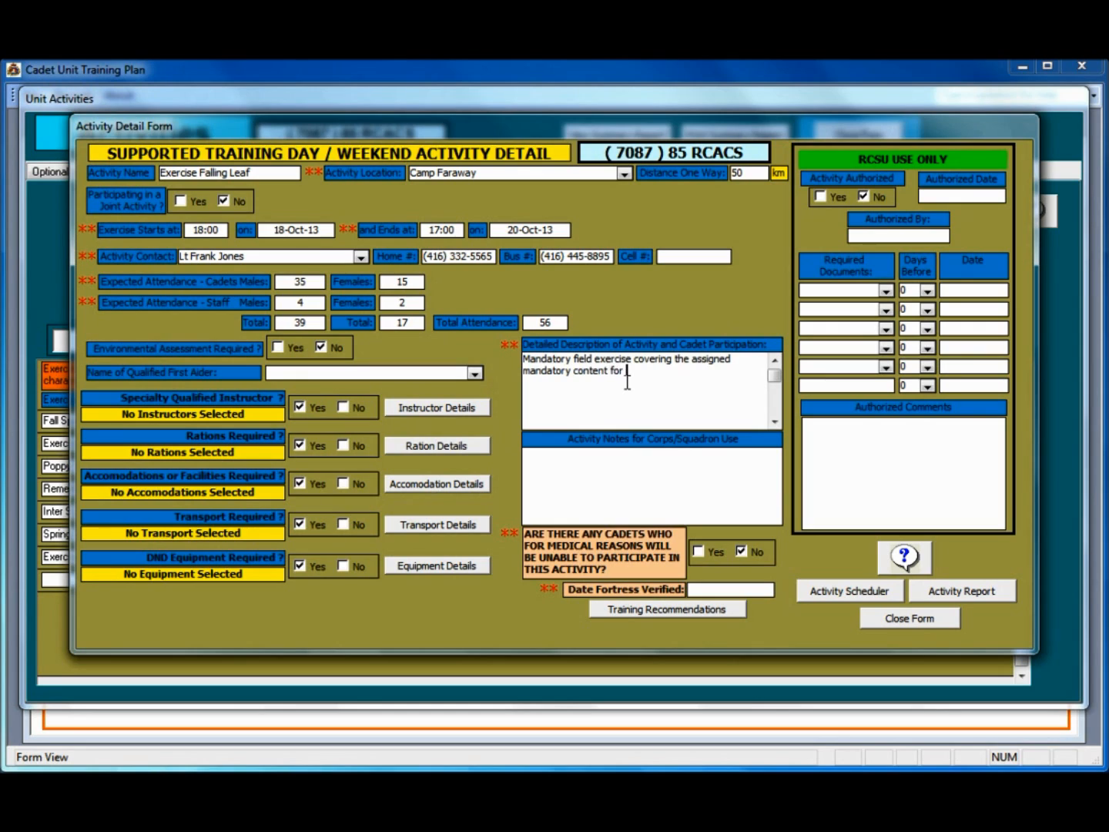
pyautogui.write('this actgiv')
pyautogui.press('BackSpace')
pyautogui.press('BackSpace')
pyautogui.press('BackSpace')
pyautogui.write('ivty.')
# Step: Set Date Fortress Verified to 14 April 2013 from the calendar
pyautogui.click(700, 591)
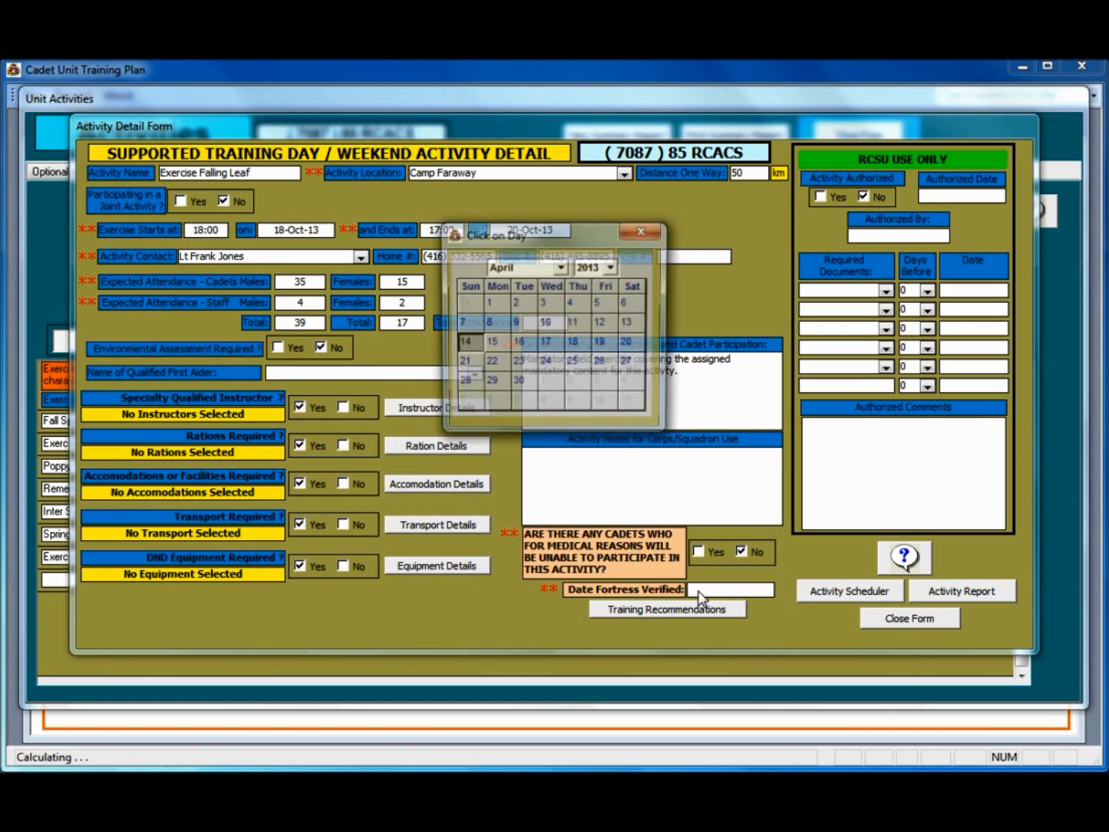
pyautogui.click(560, 266)
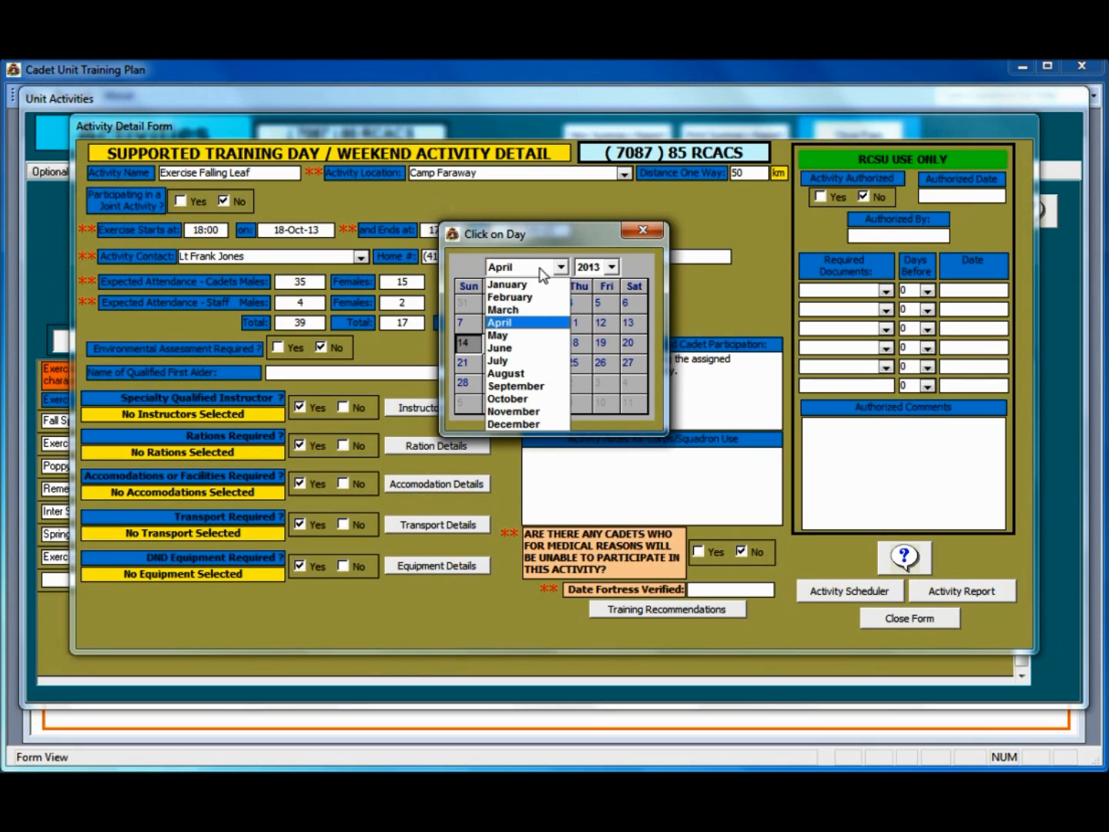
pyautogui.click(541, 268)
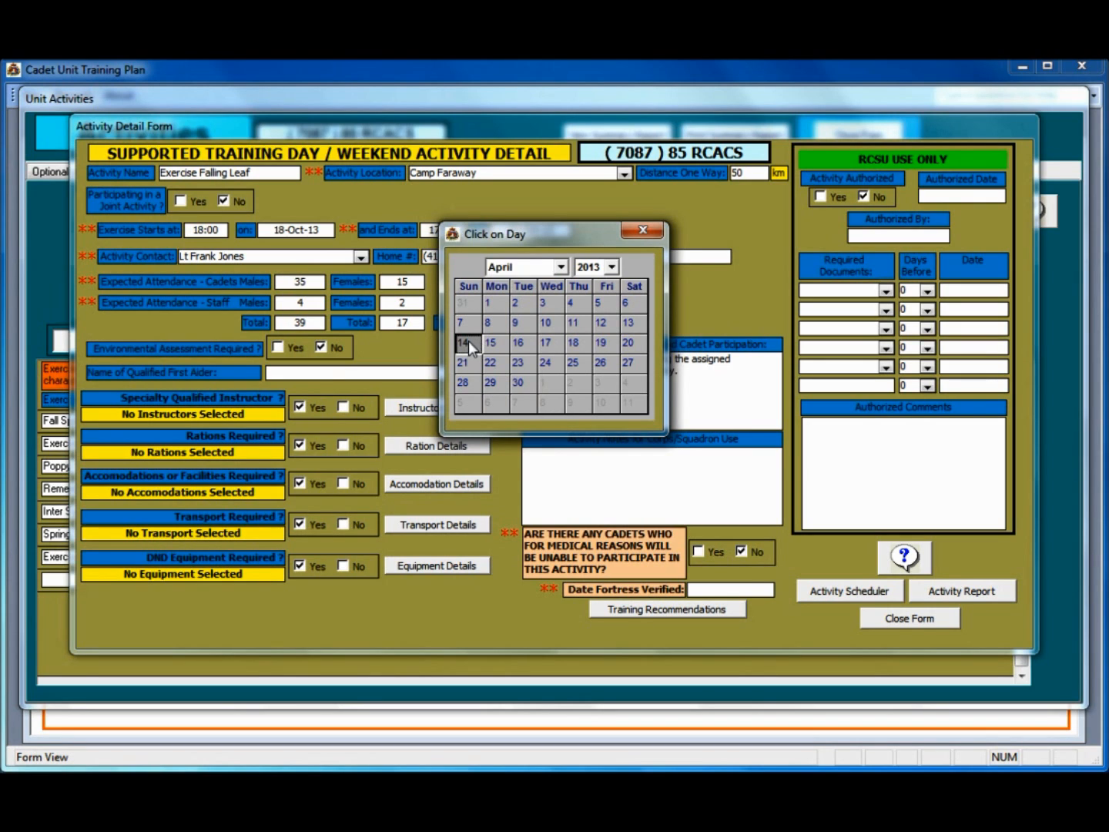
pyautogui.click(467, 341)
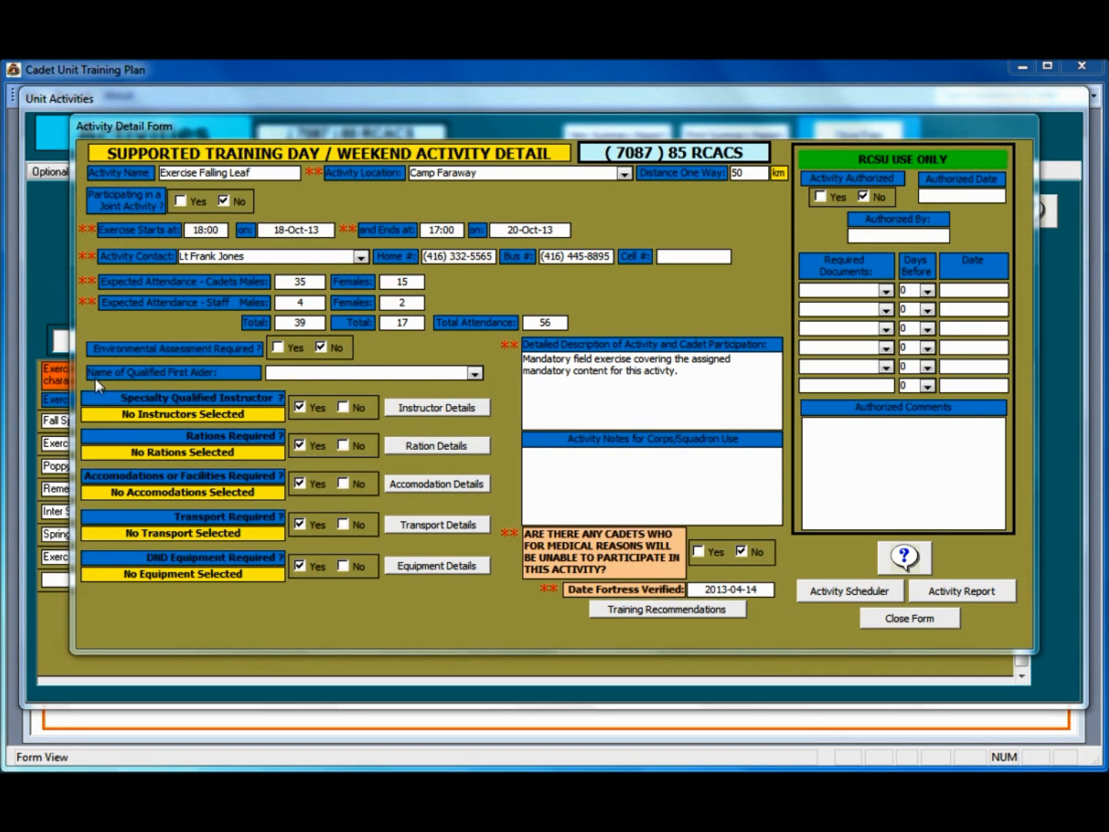
# Step: Select the qualified first aider and leave Specialty Qualified Instructor set to Yes
pyautogui.click(474, 372)
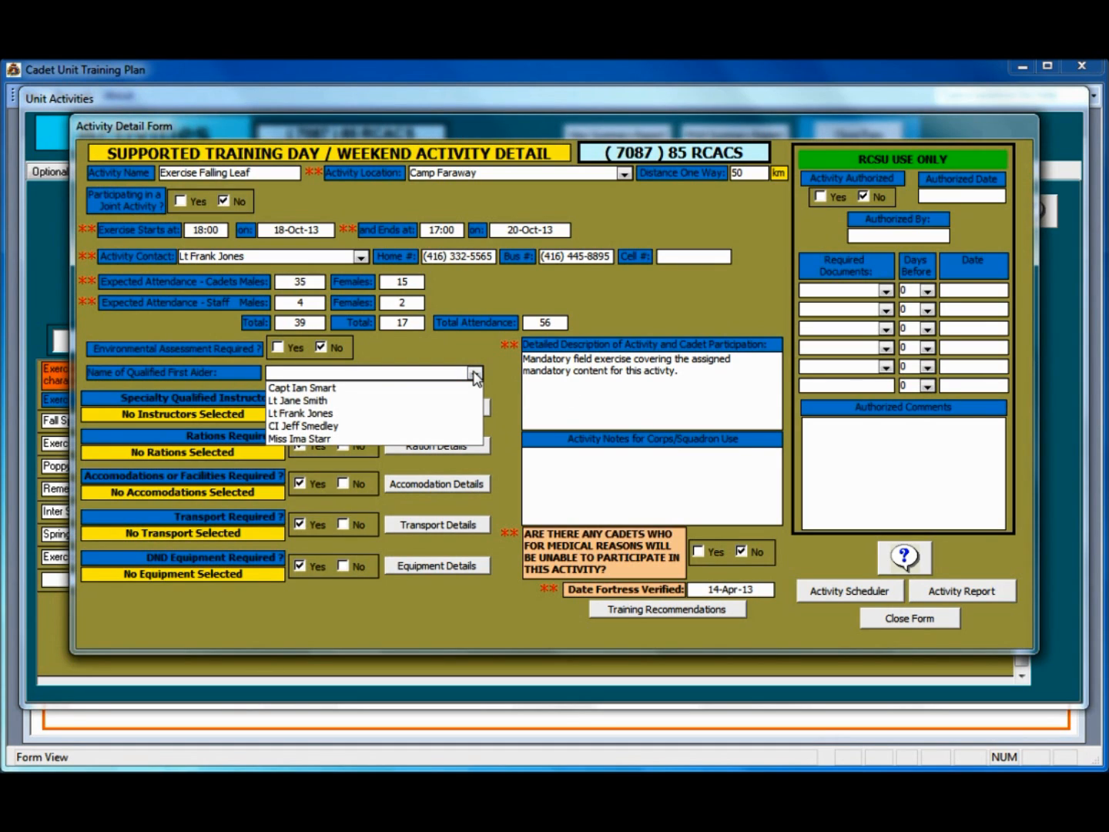
pyautogui.click(336, 426)
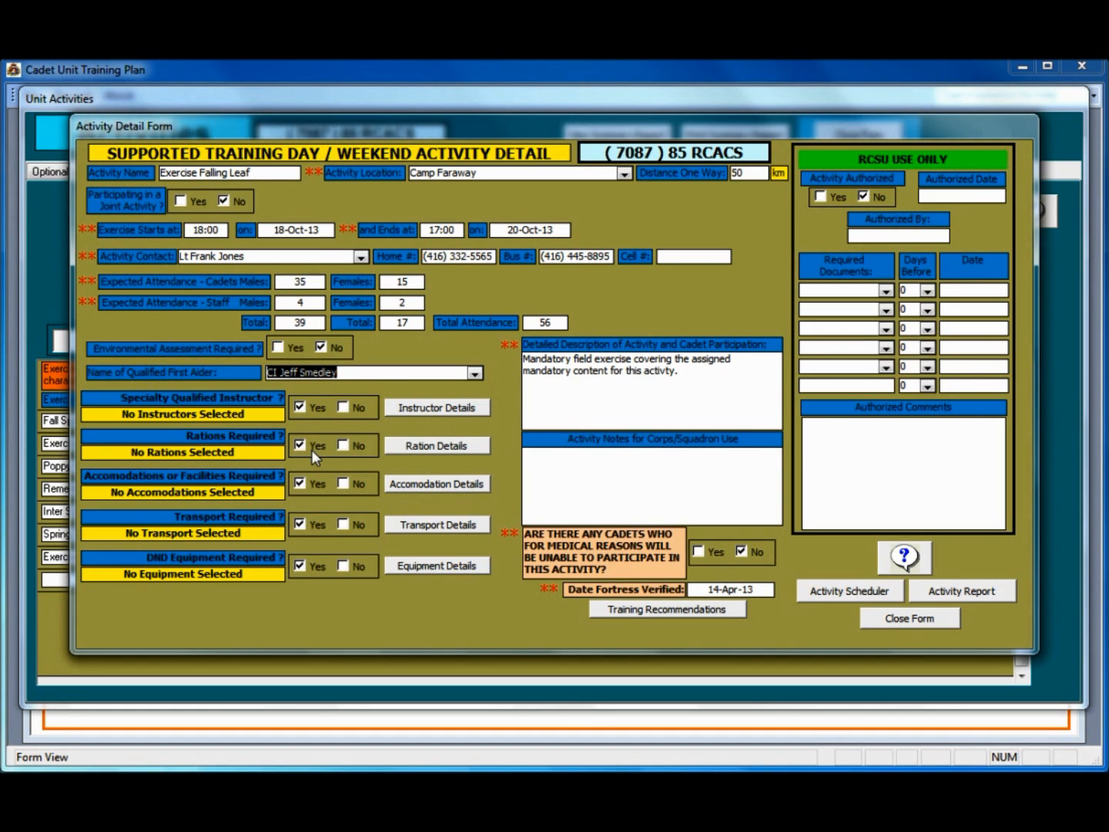
pyautogui.click(343, 407)
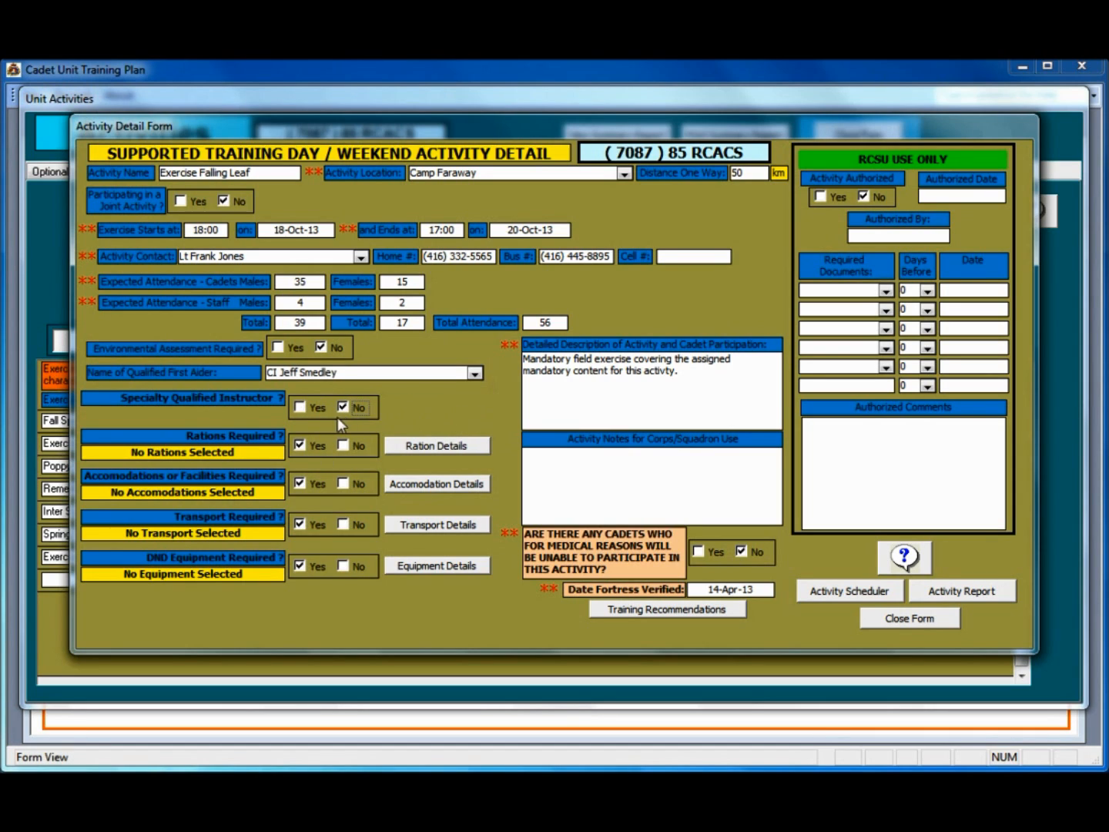
pyautogui.click(301, 409)
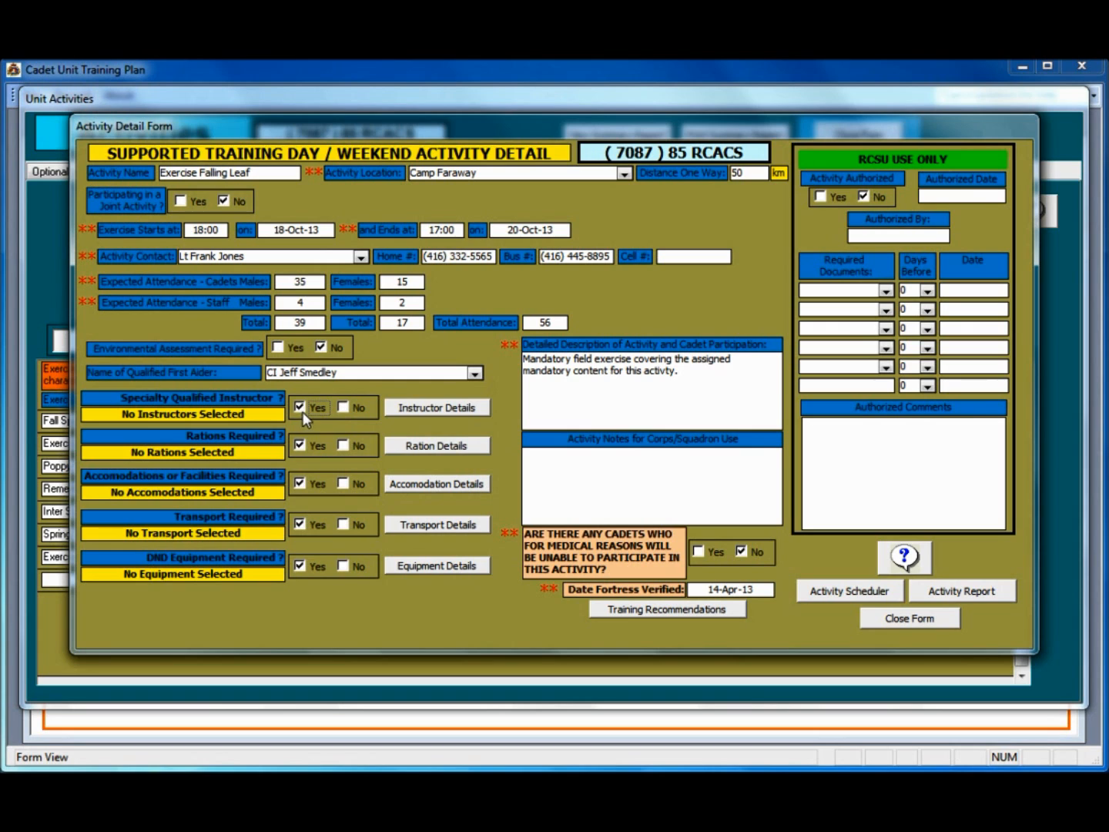
# Step: Add a specialty instructor with the RSO Air Rifle qualification, expiring 12-Sep-2016
pyautogui.click(434, 409)
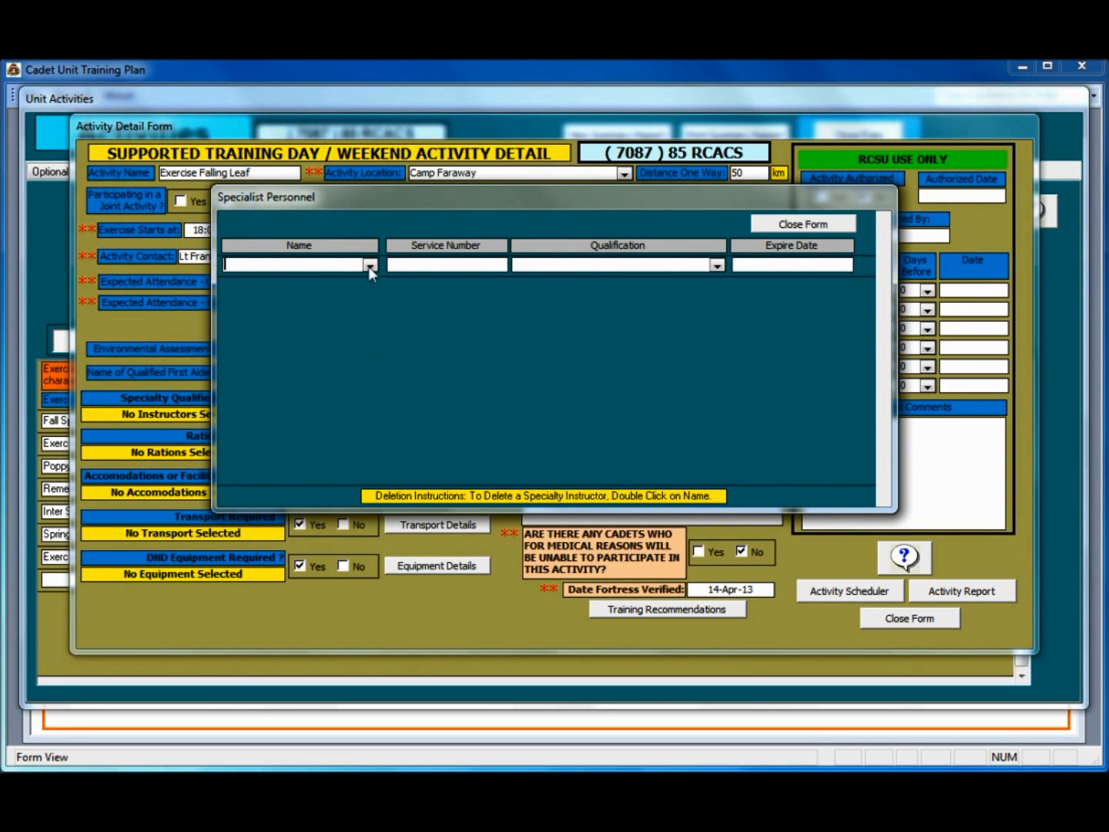
pyautogui.click(370, 265)
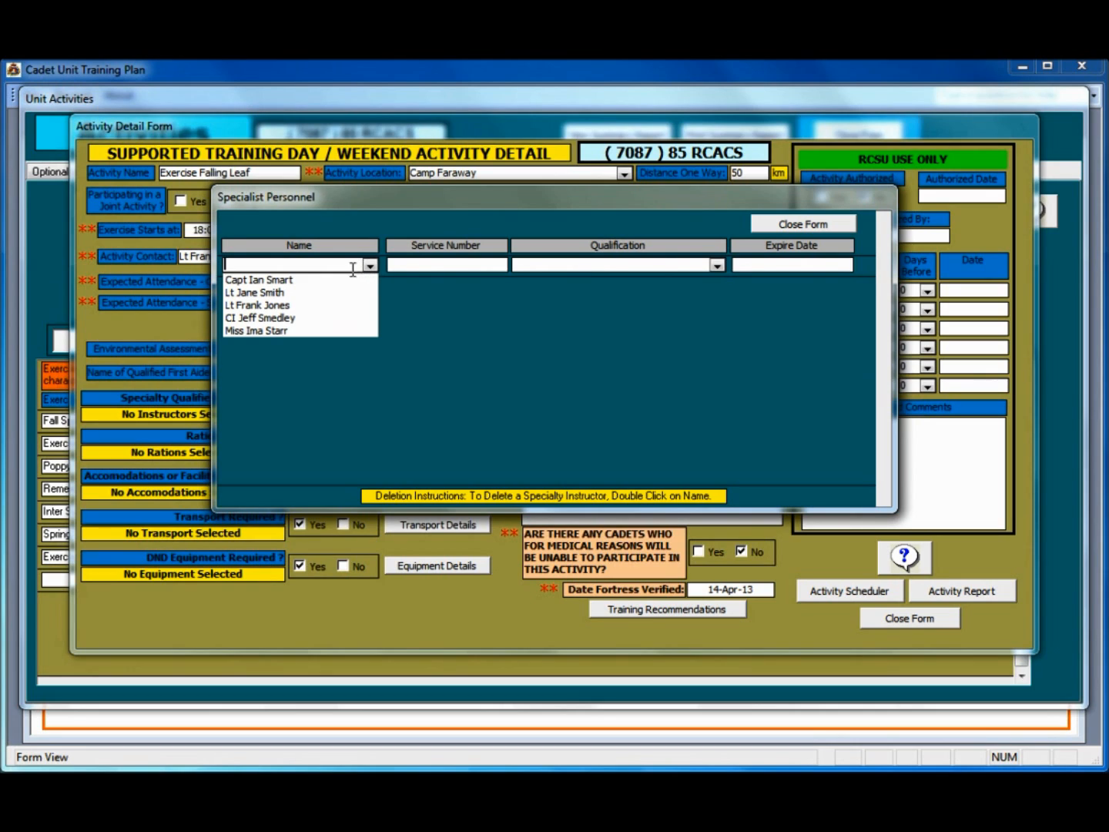
pyautogui.click(339, 280)
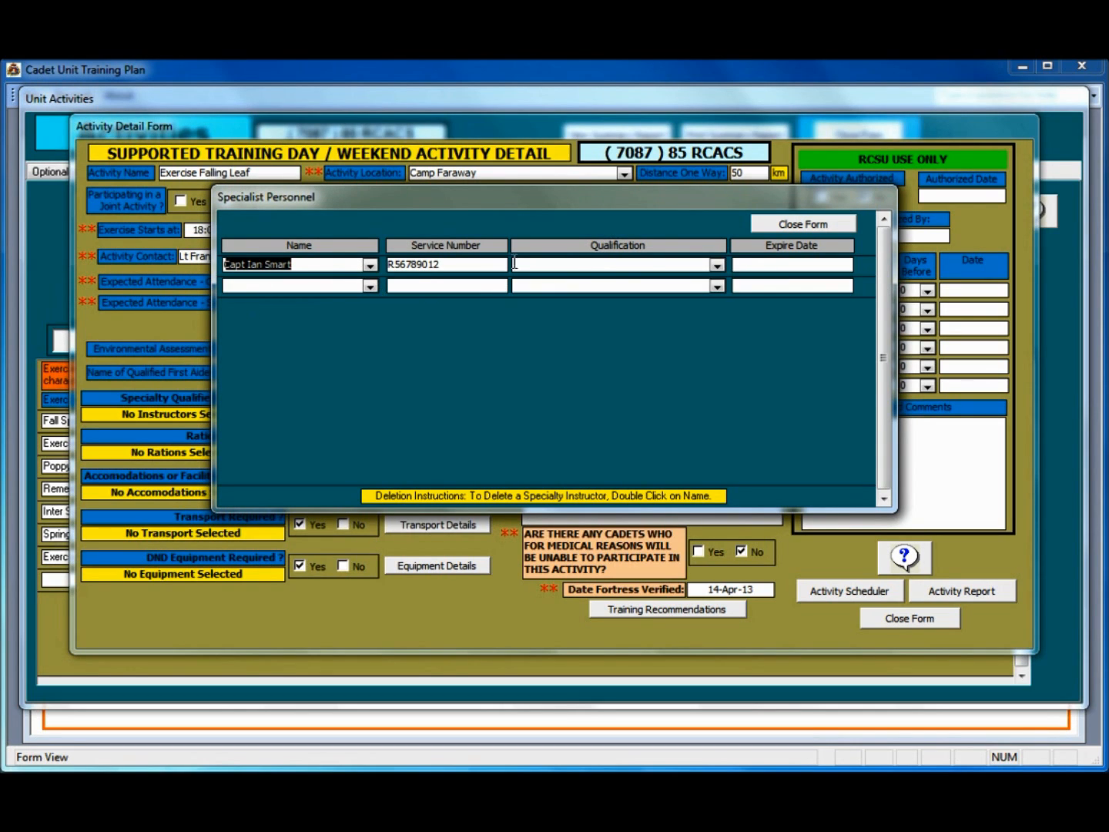
pyautogui.click(718, 265)
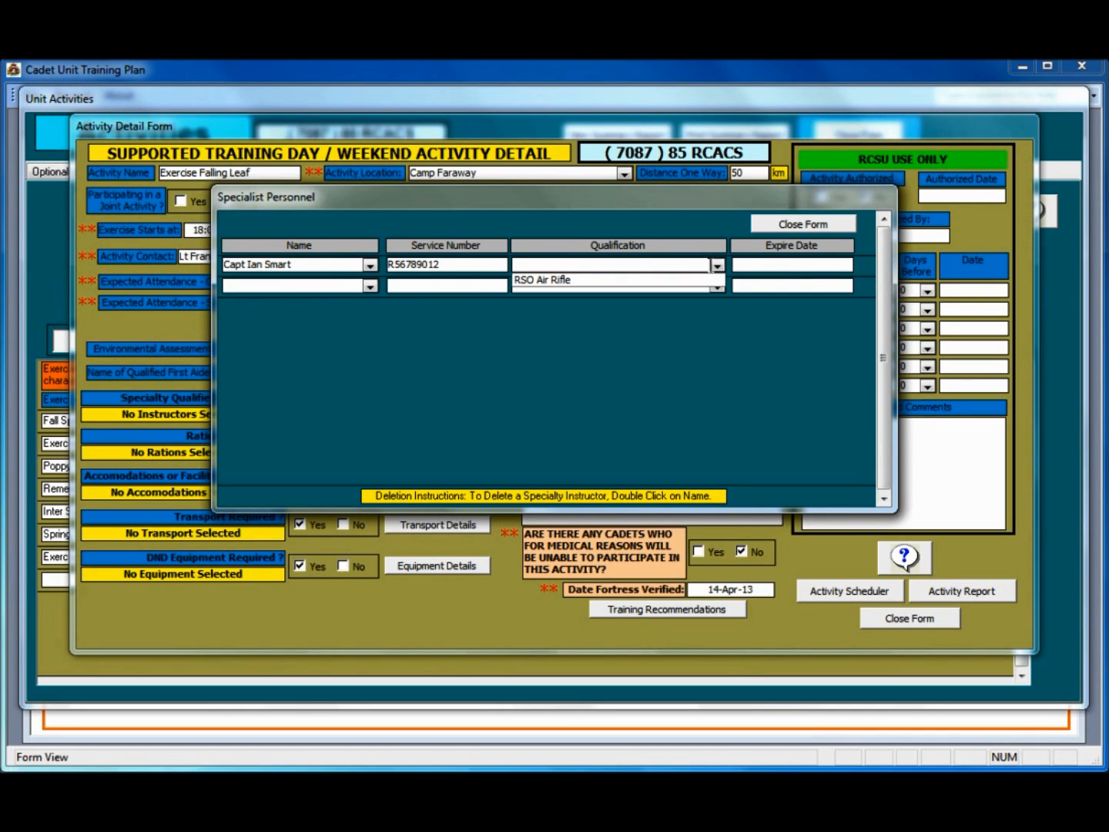
pyautogui.click(558, 281)
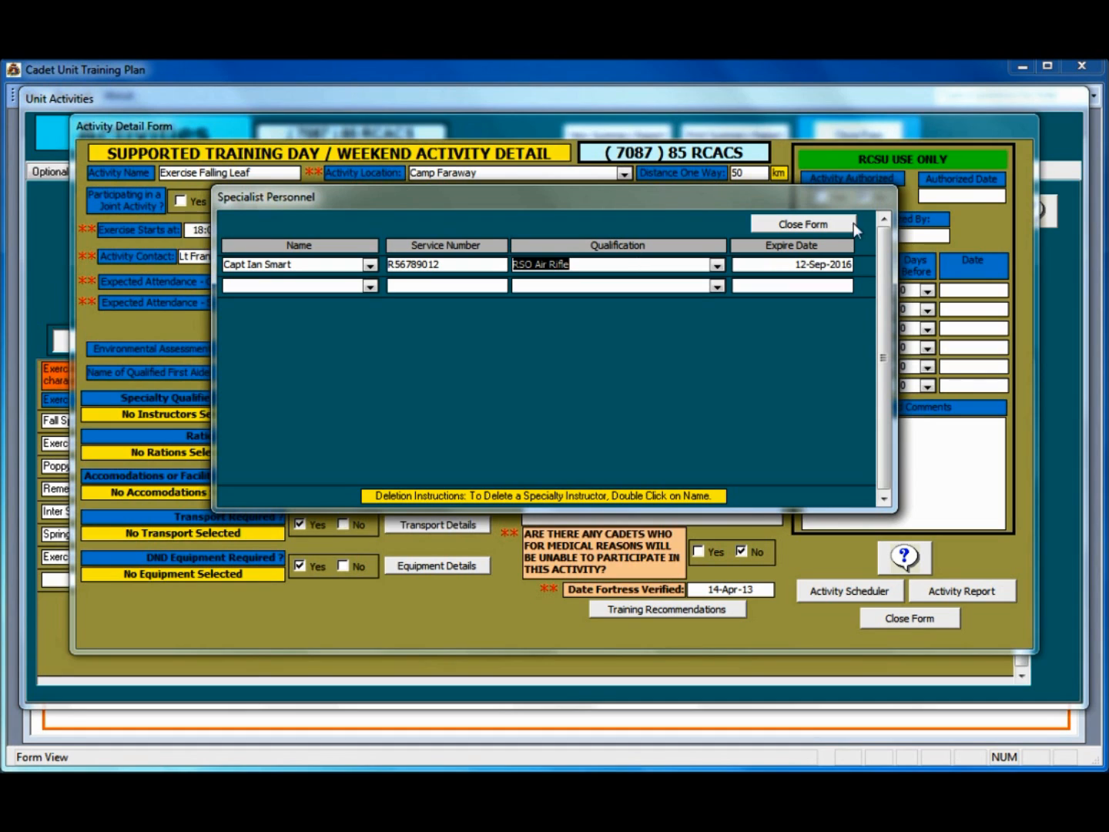
pyautogui.click(803, 223)
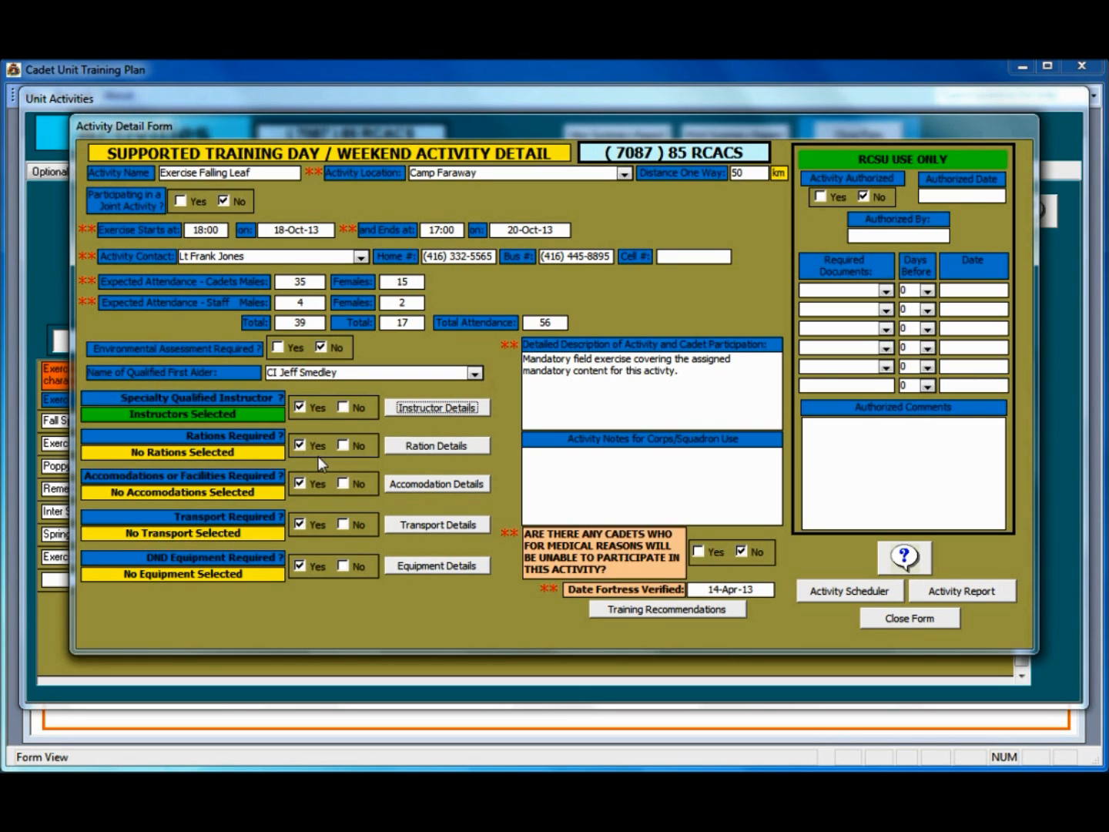
# Step: Keep MREs for 56 per meal on 19–20 October, including breakfast on 20 October
pyautogui.click(411, 451)
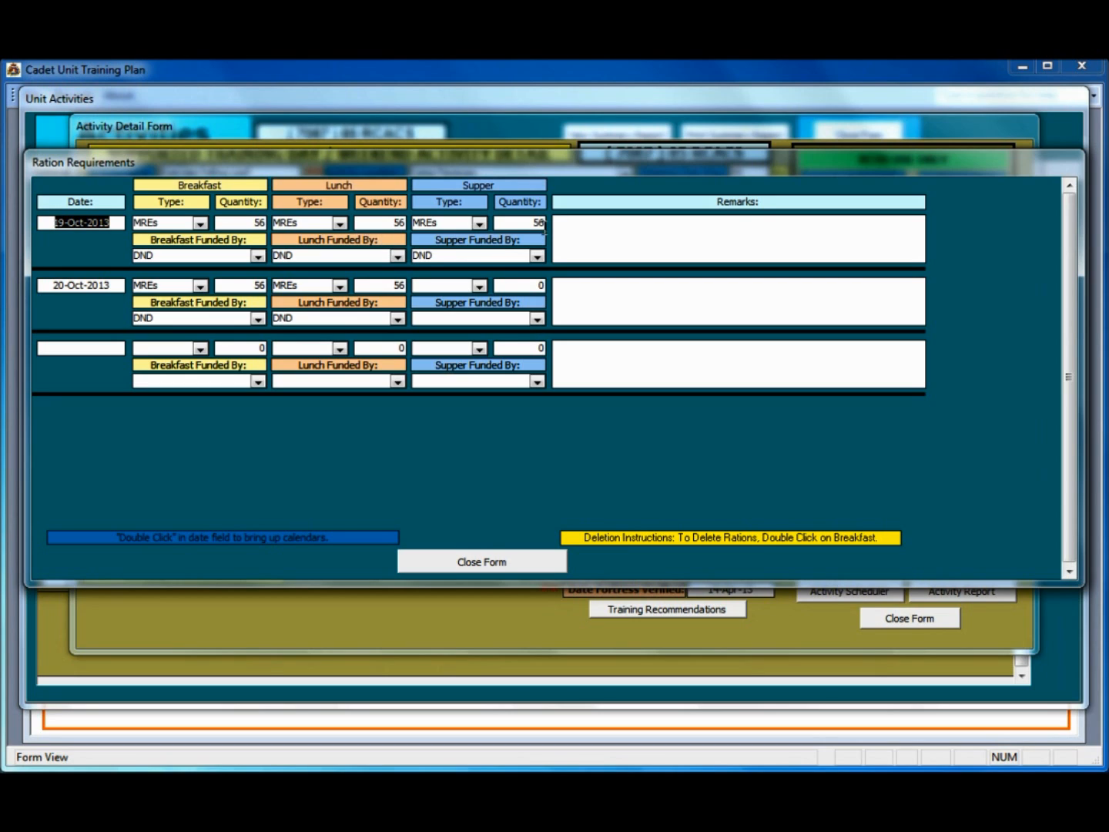
pyautogui.click(201, 285)
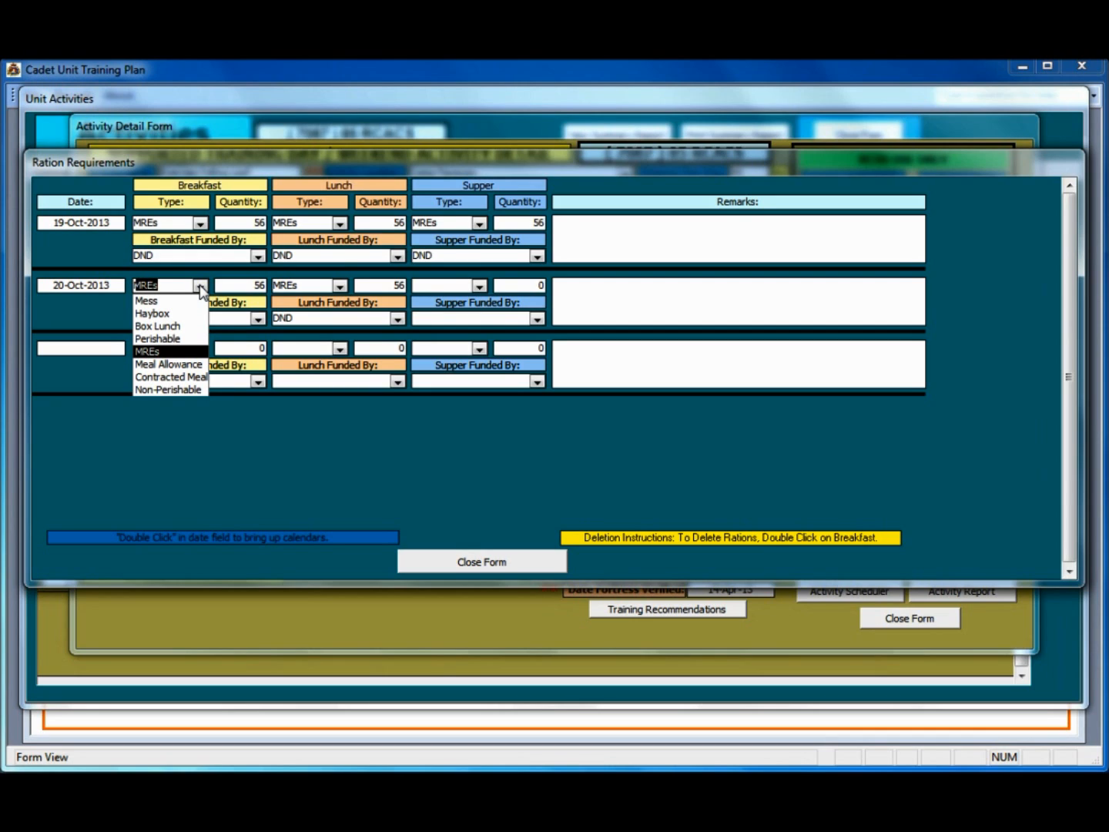
pyautogui.click(200, 286)
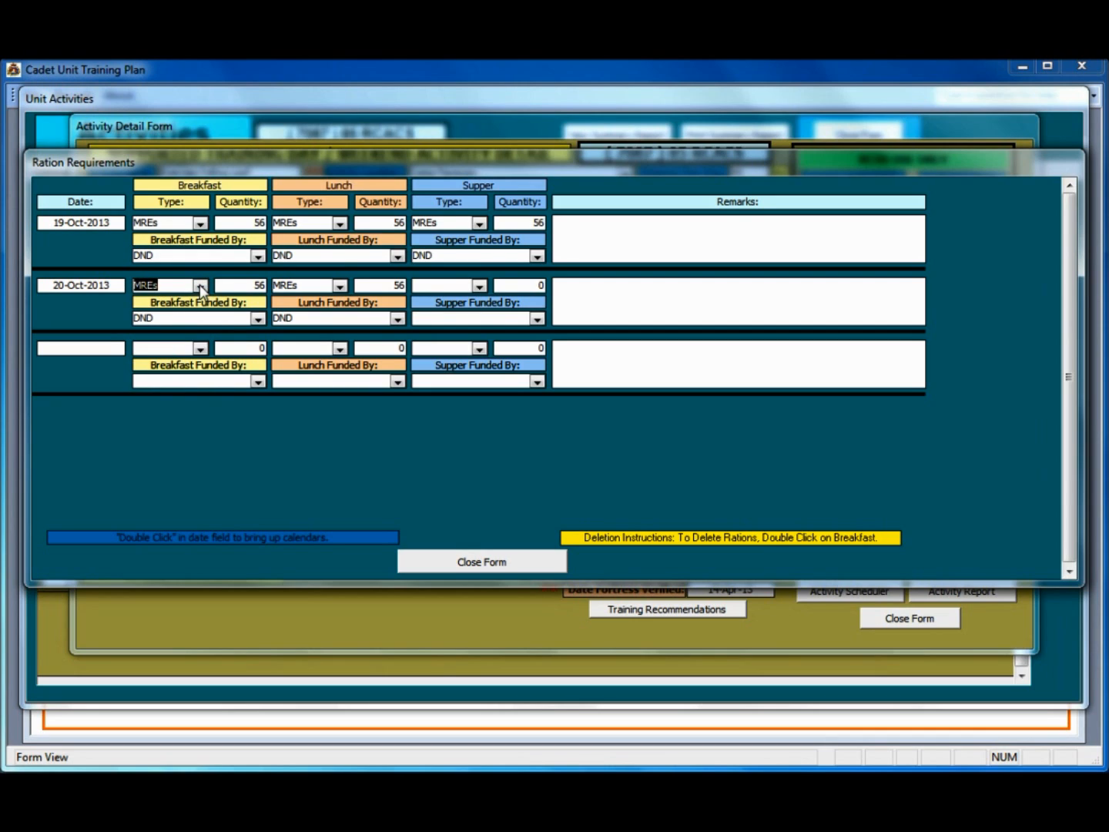
pyautogui.click(479, 562)
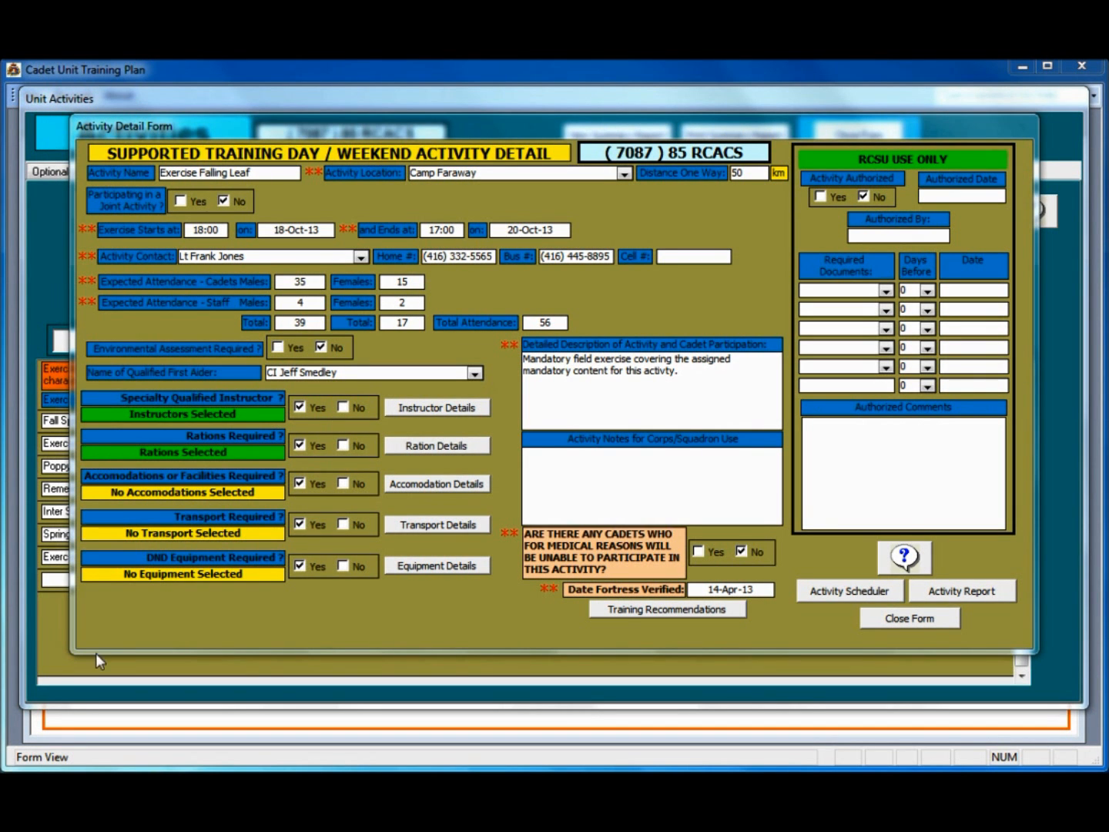
# Step: Record League Owned accommodation at Camp Faraway and select the check-in time
pyautogui.click(455, 483)
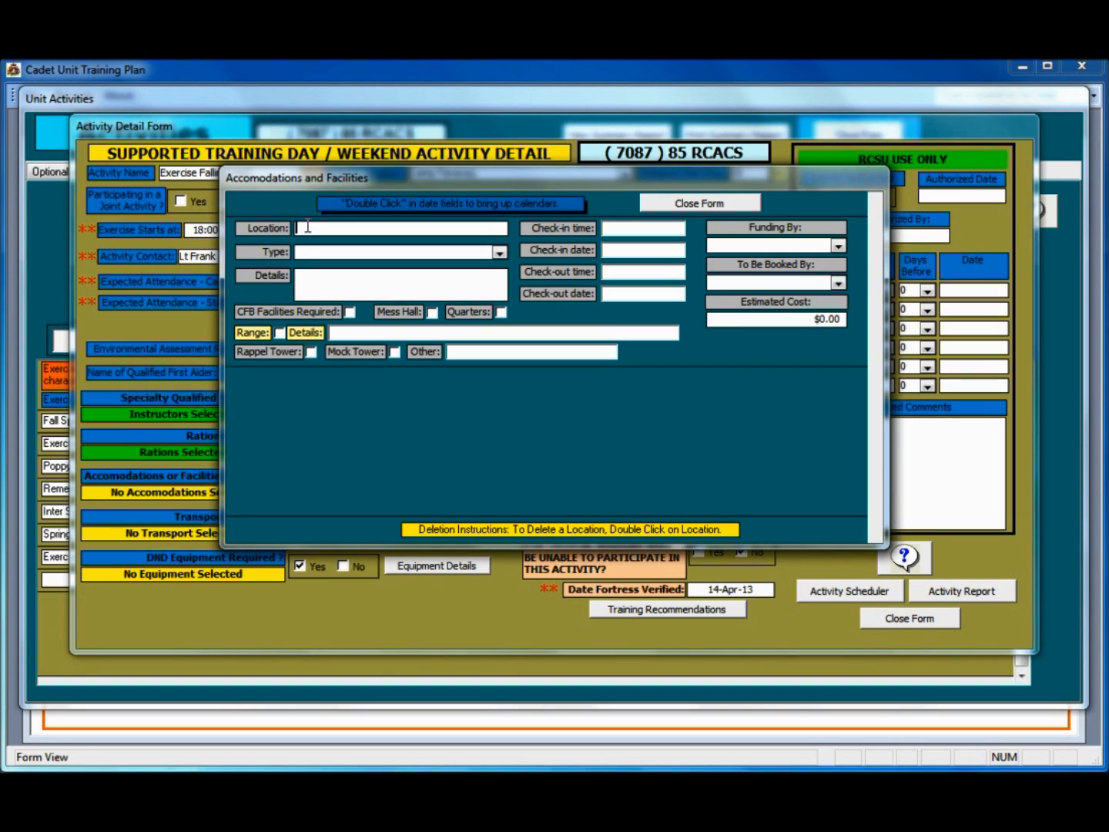
pyautogui.write('Camp ')
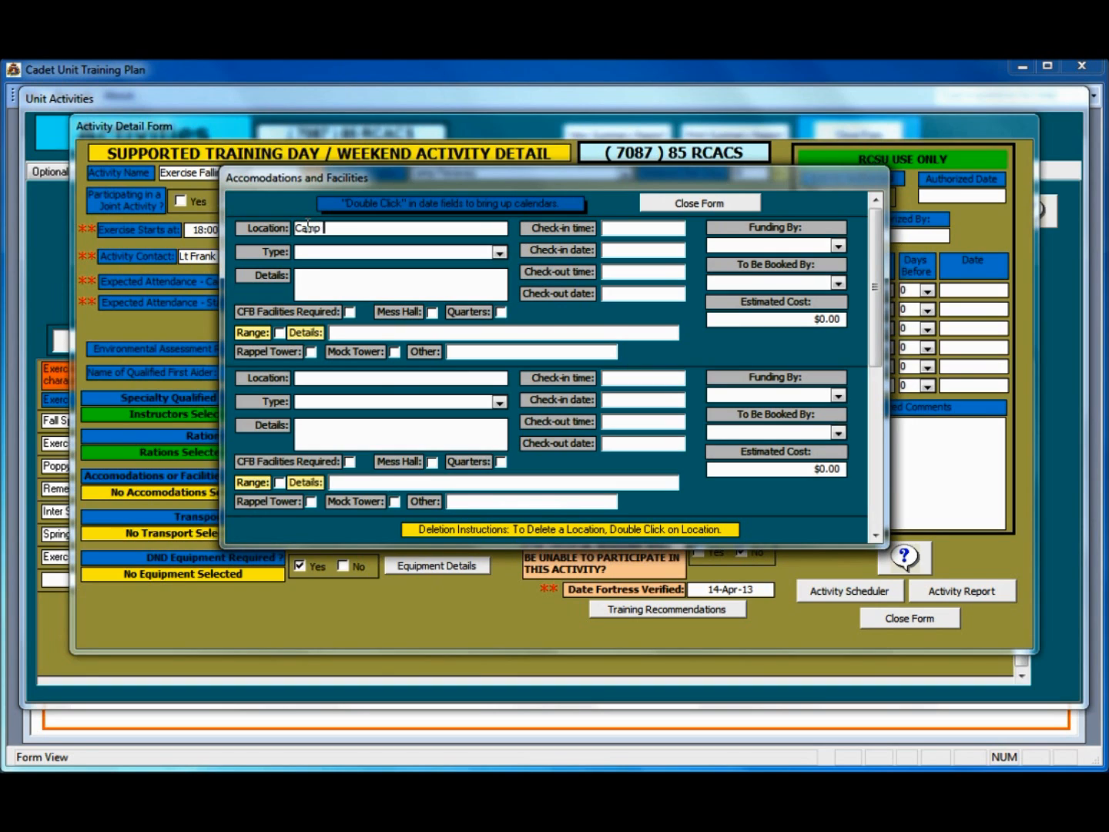
pyautogui.write('Faraway')
pyautogui.click(500, 252)
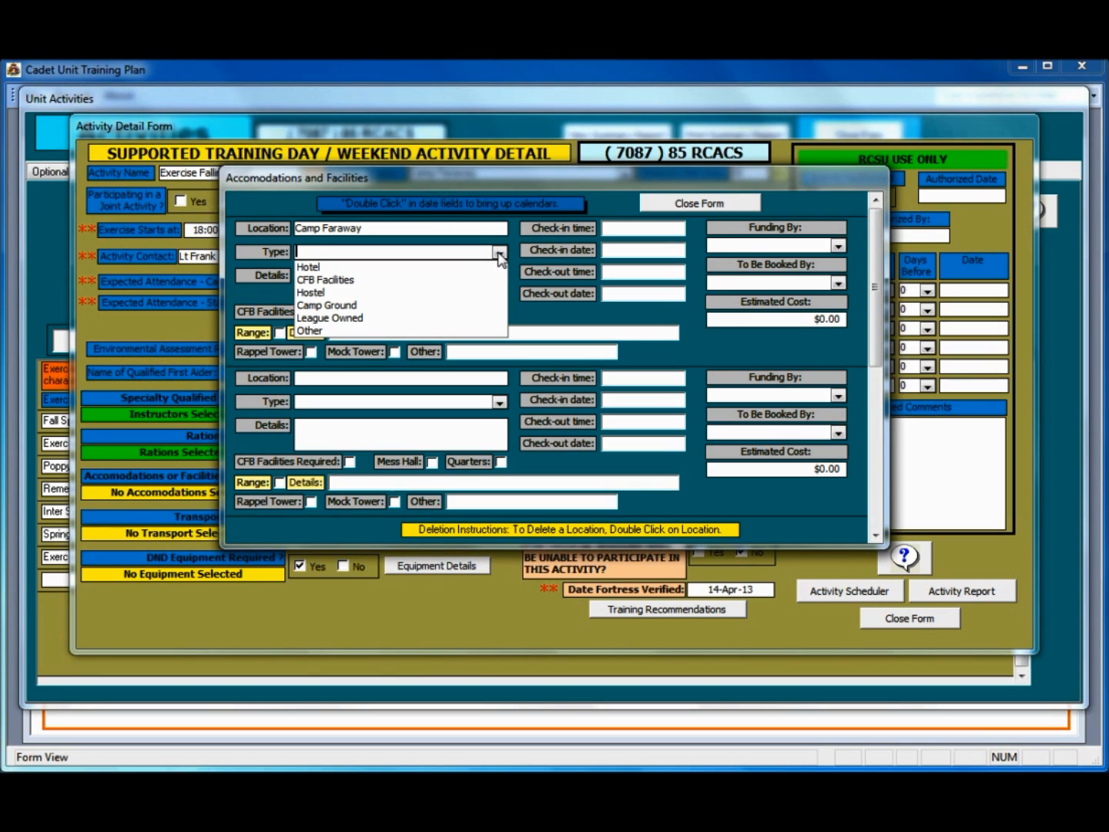
pyautogui.click(419, 322)
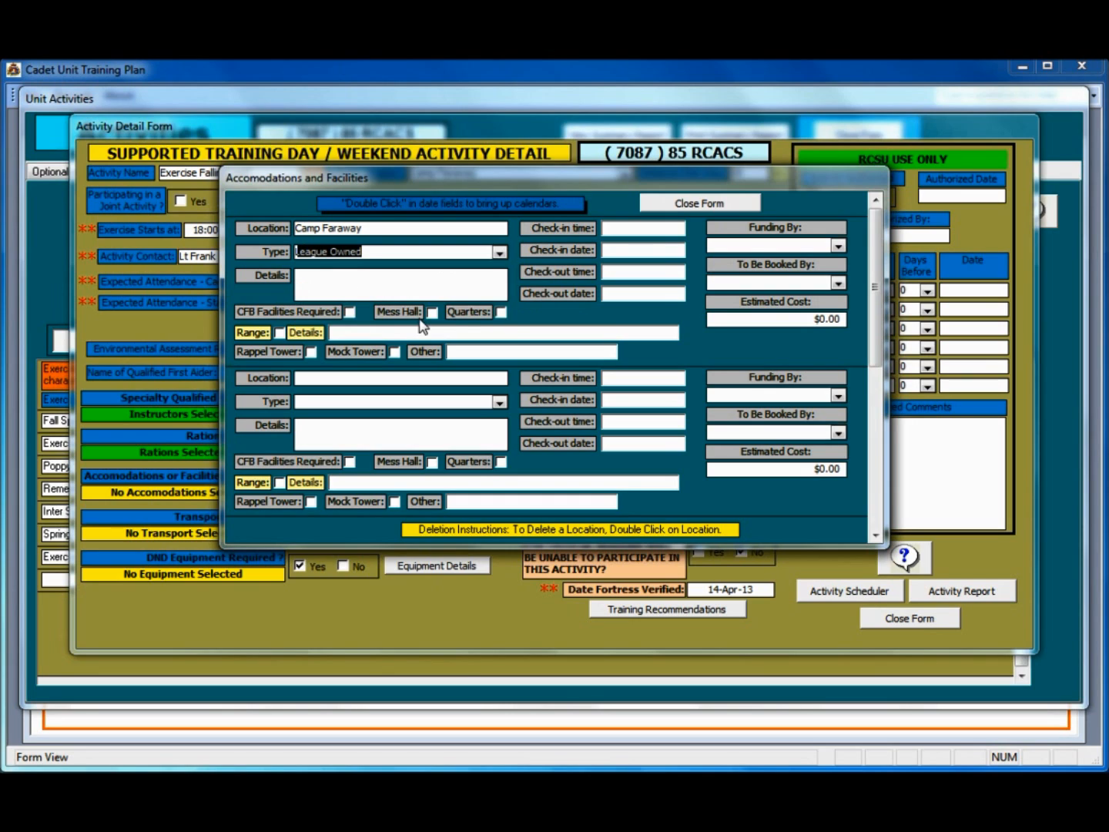
pyautogui.click(638, 227)
pyautogui.moveTo(638, 226); pyautogui.dragTo(697, 227)
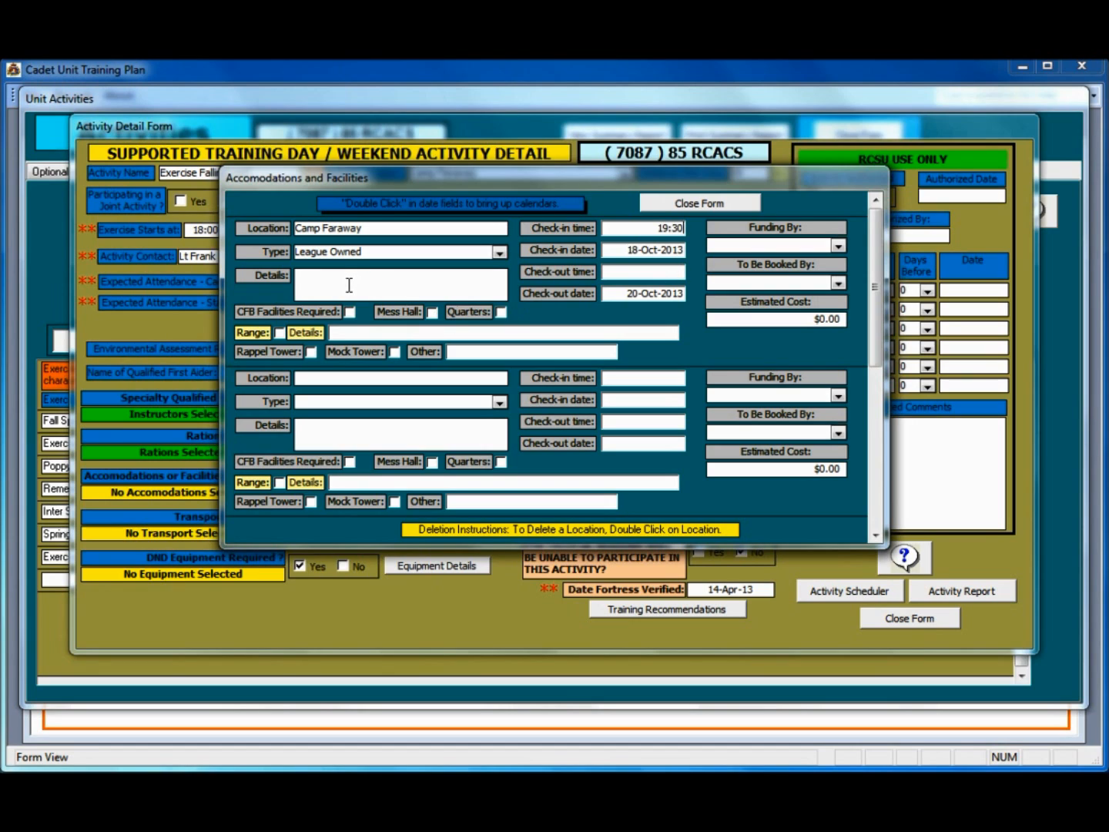
# Step: Mark the accommodation DND funded, booked by Det Training Support, costing $350.00
pyautogui.click(837, 246)
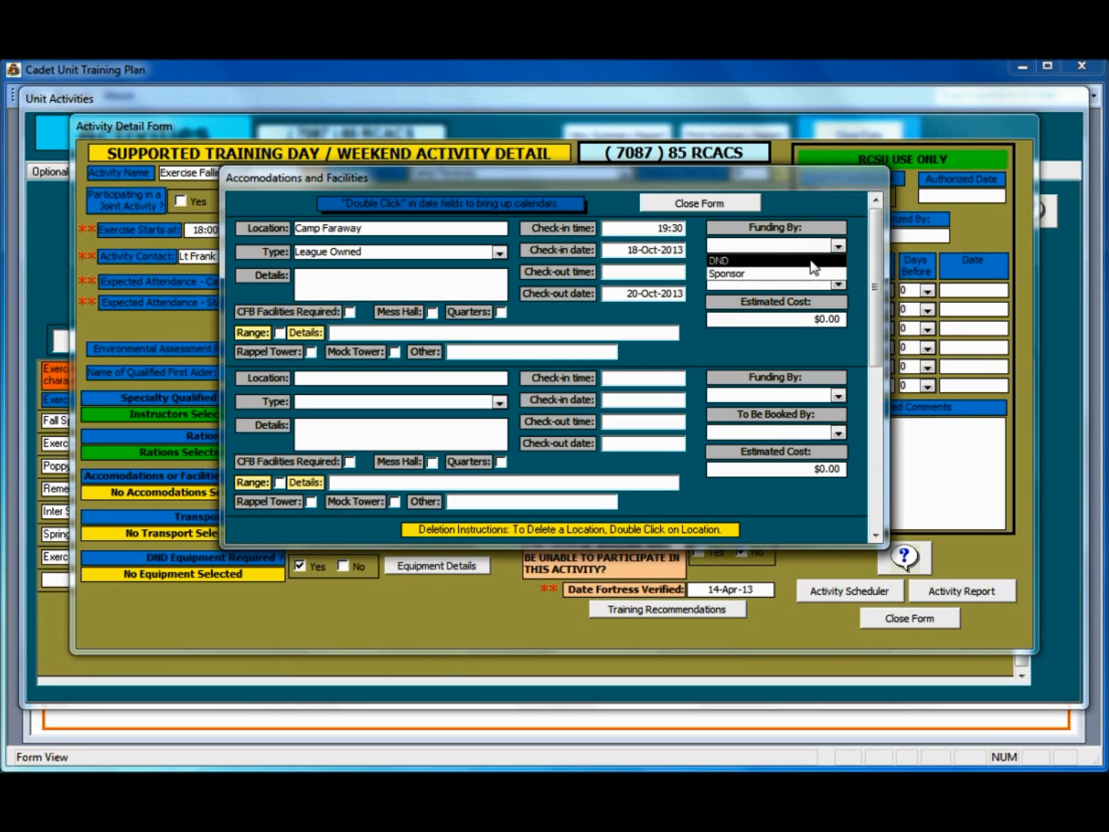
pyautogui.click(815, 262)
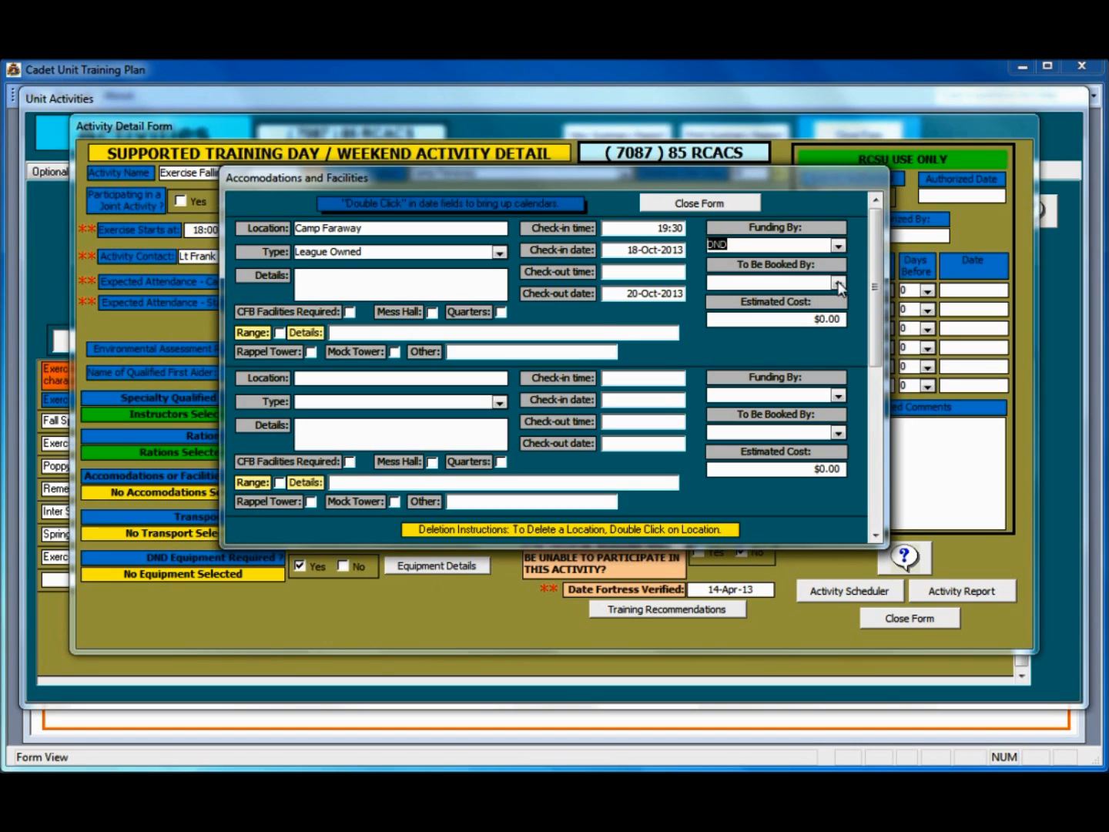
pyautogui.click(836, 283)
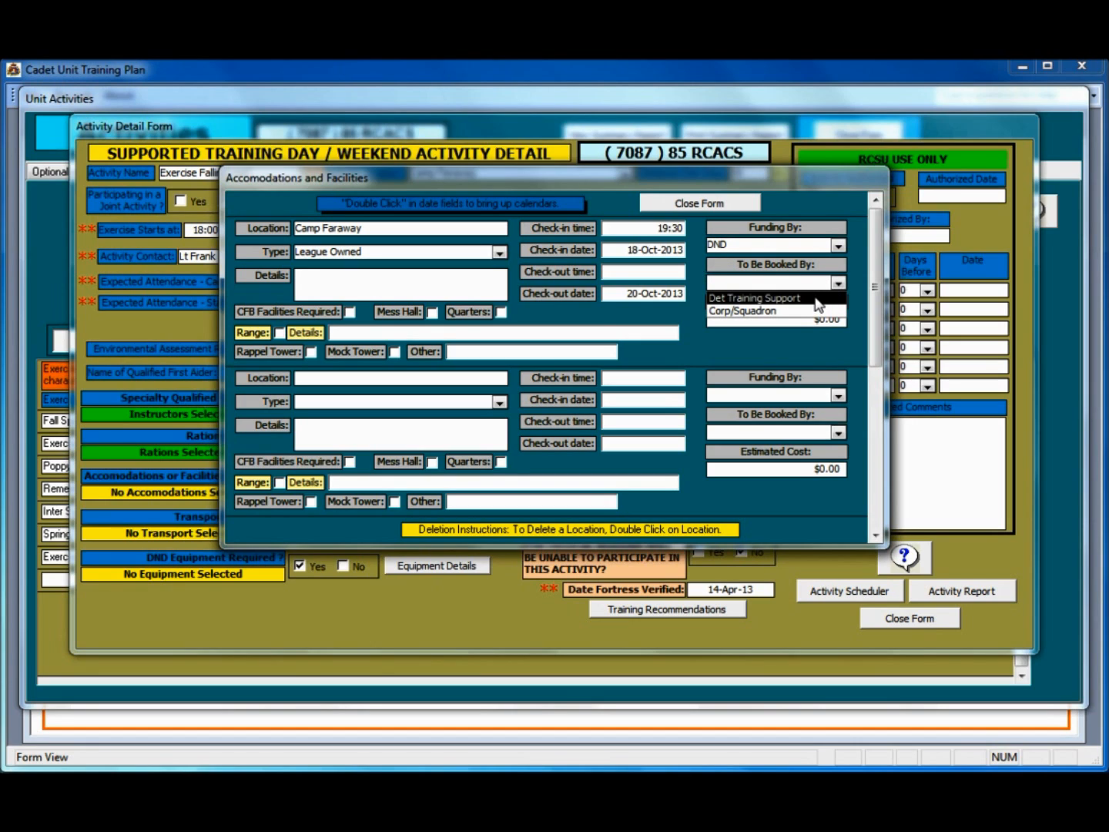
pyautogui.click(817, 298)
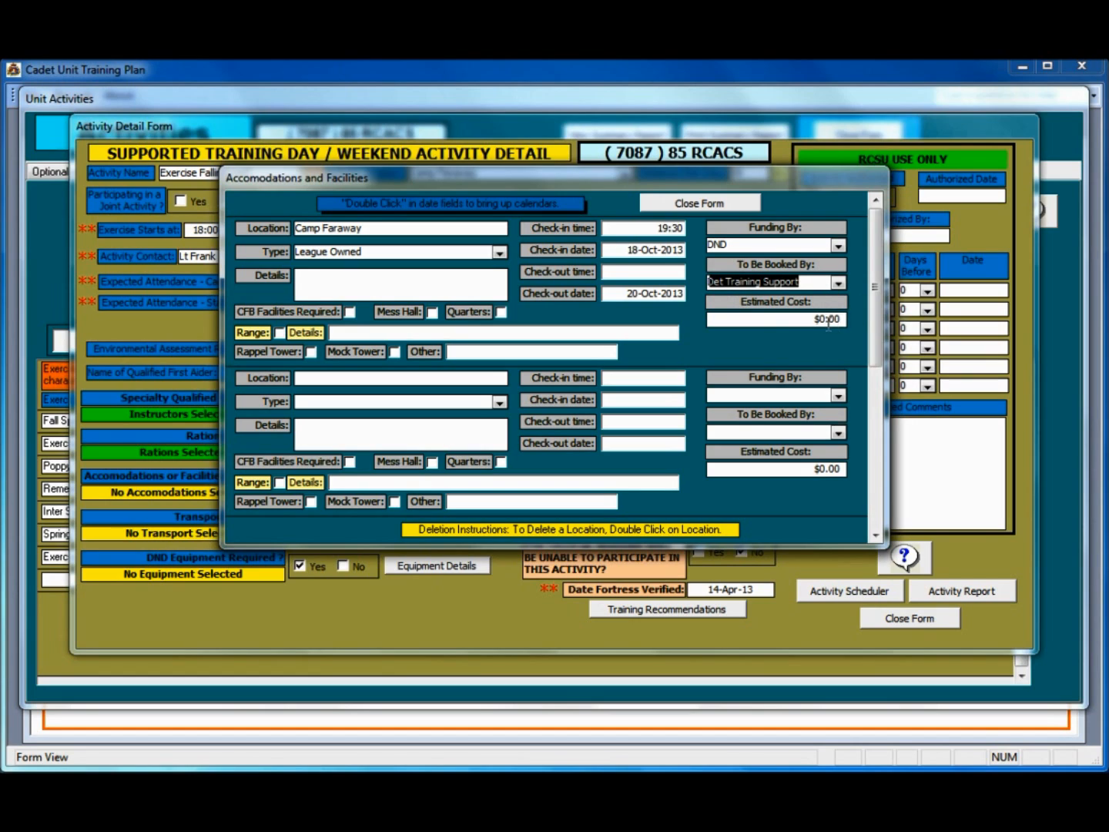
pyautogui.click(814, 319)
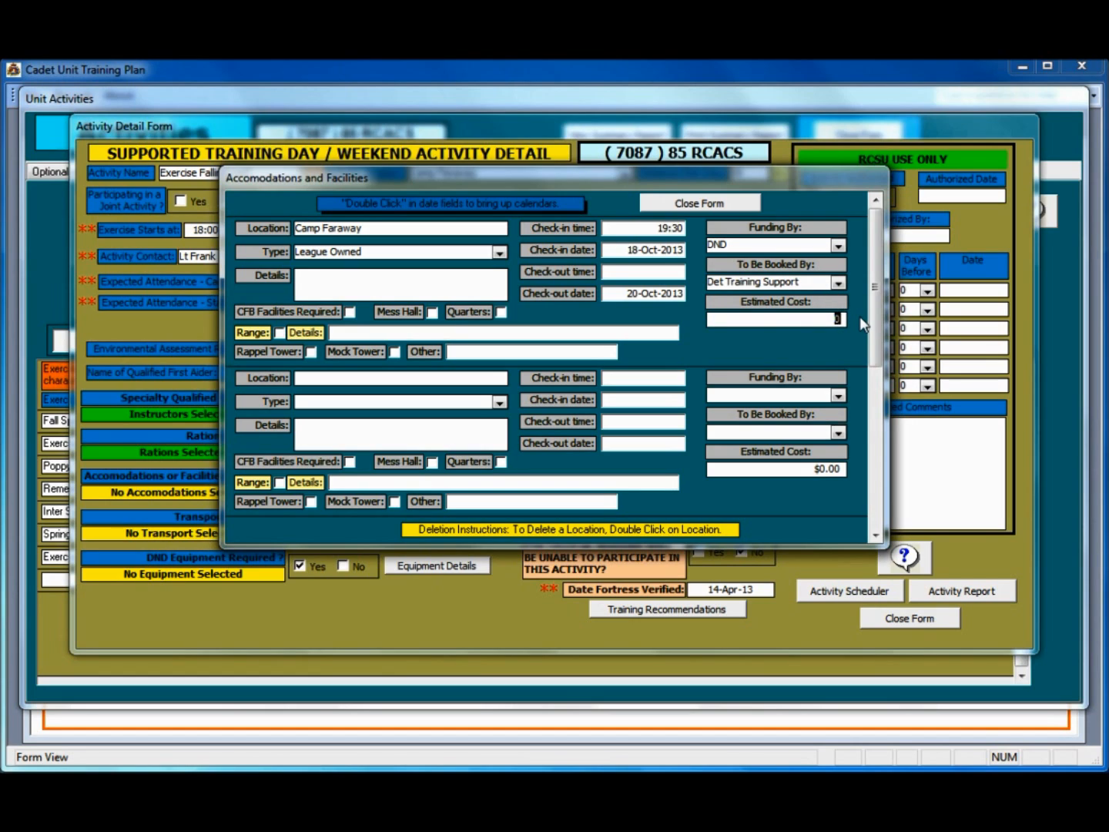
pyautogui.write('350.00')
# Step: Set the check-out time to 1400 and return to the activity form
pyautogui.click(627, 275)
pyautogui.write('1400')
pyautogui.click(310, 377)
pyautogui.click(699, 204)
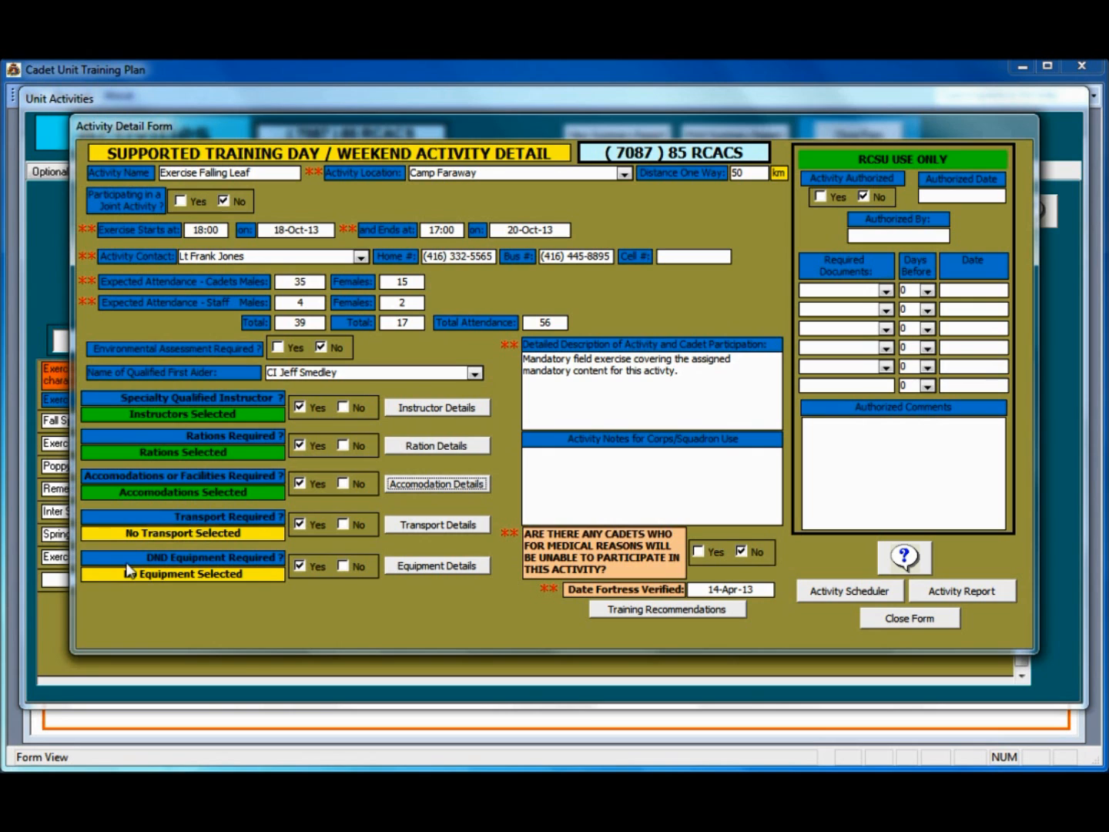
pyautogui.click(436, 525)
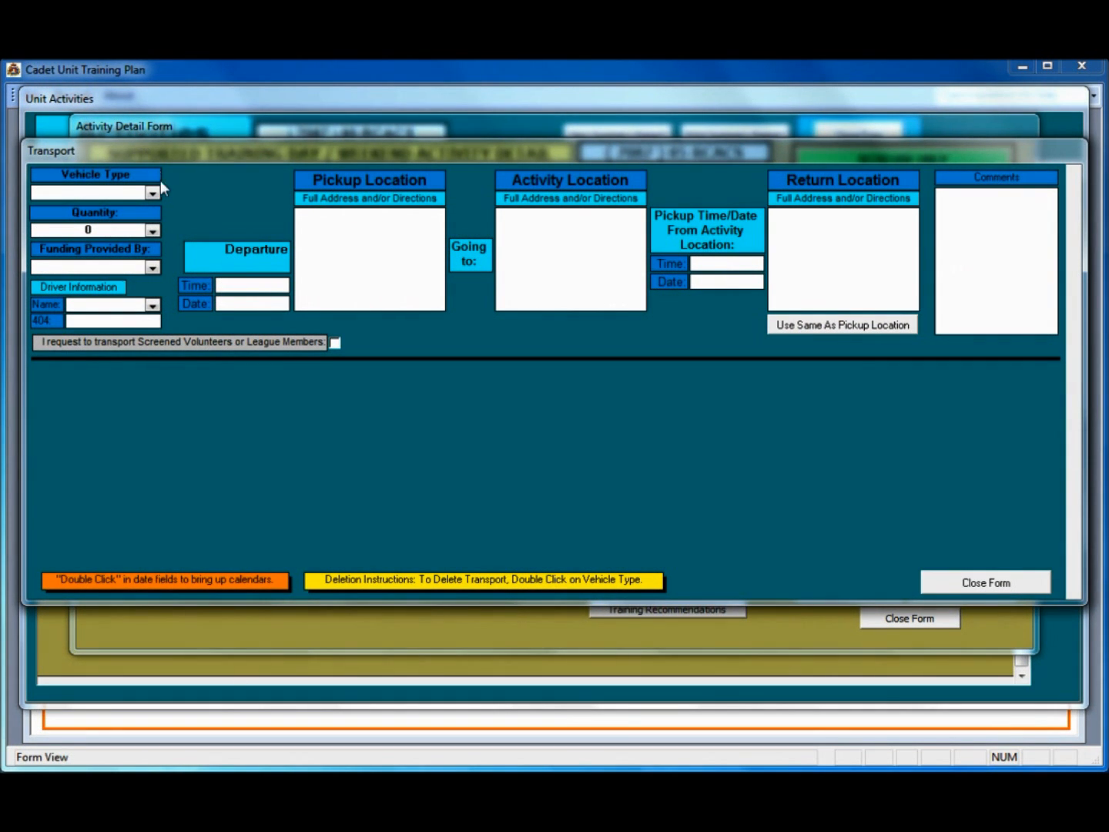
# Step: Order 2 Bus transports with DND-Full funding
pyautogui.click(153, 191)
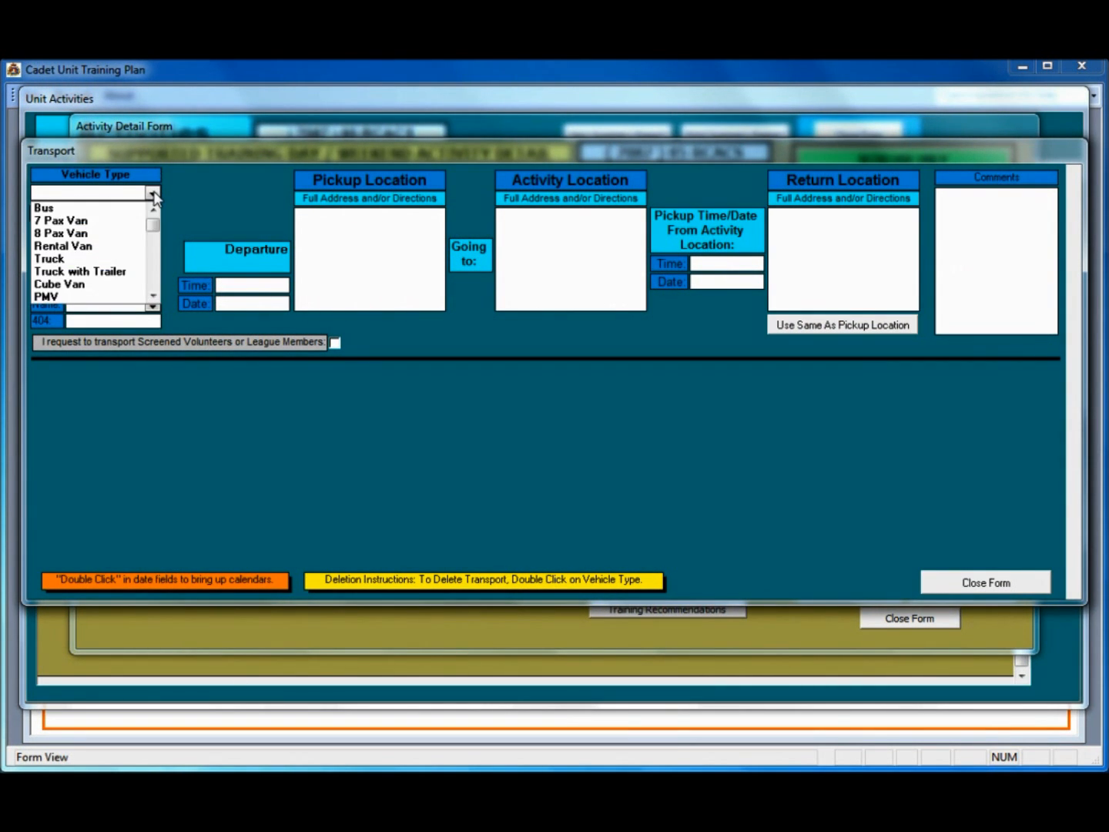
pyautogui.click(91, 208)
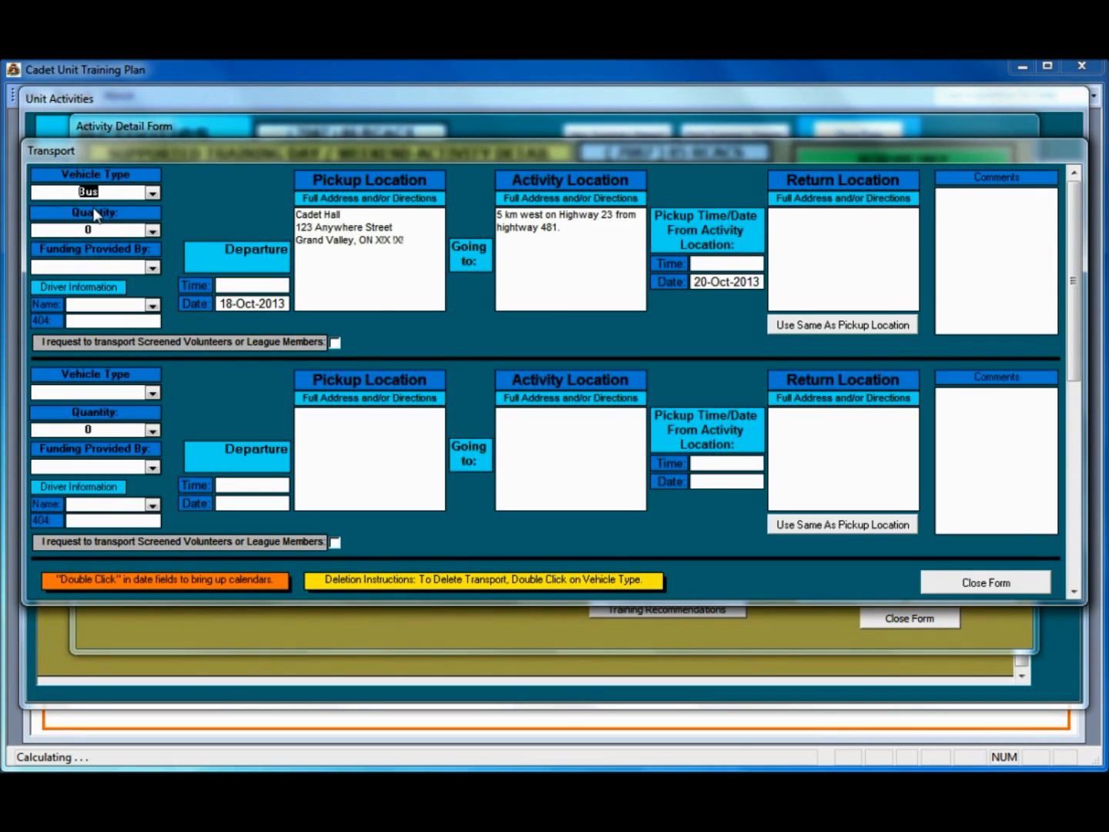
pyautogui.click(153, 229)
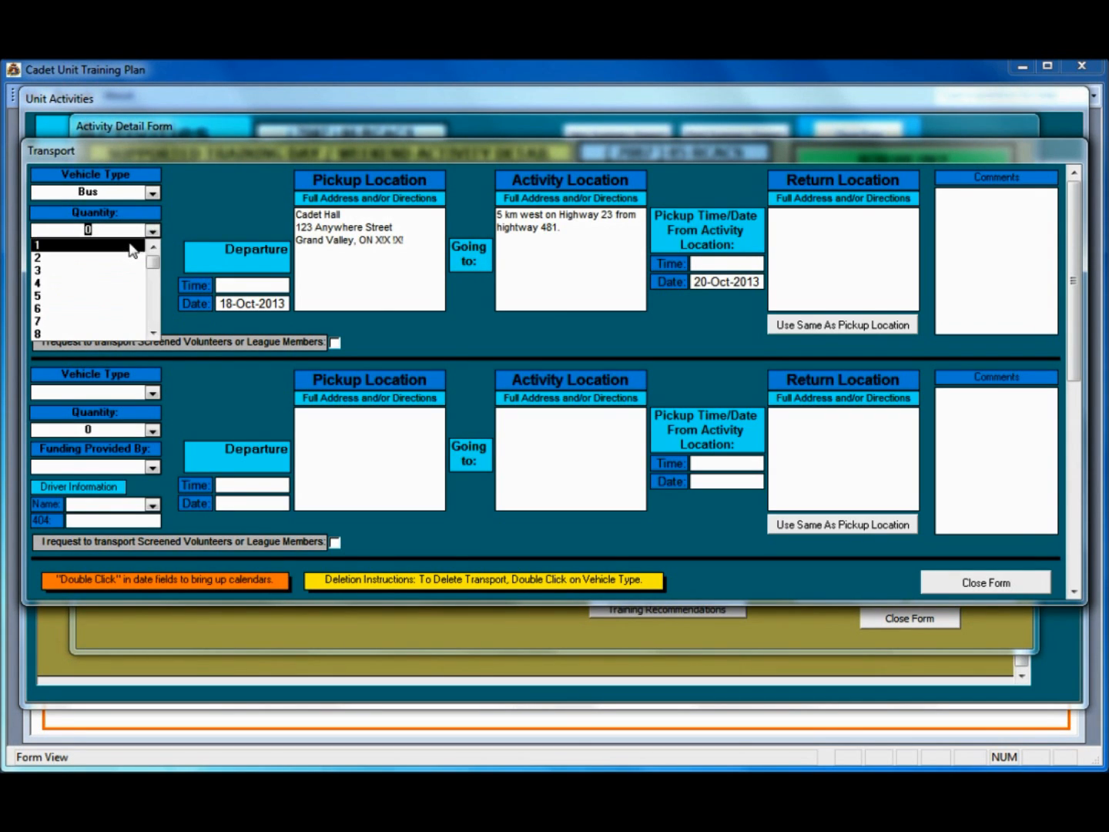
pyautogui.click(122, 260)
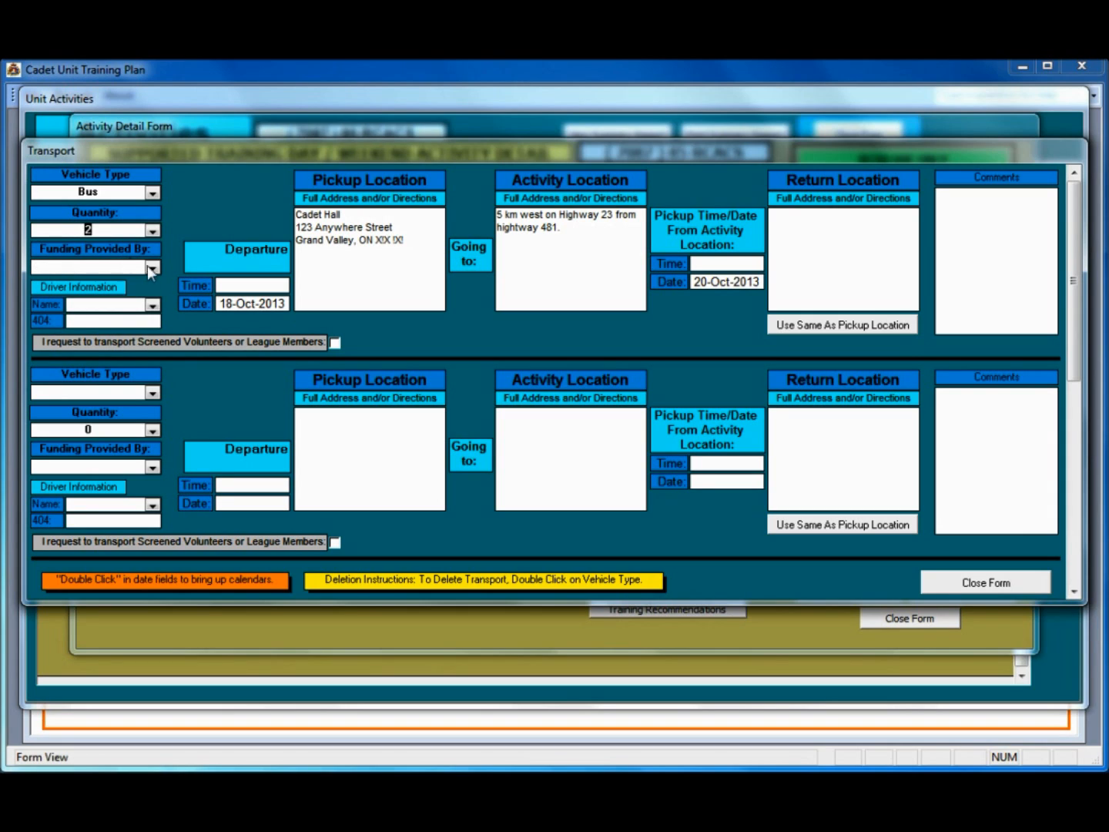
pyautogui.click(153, 266)
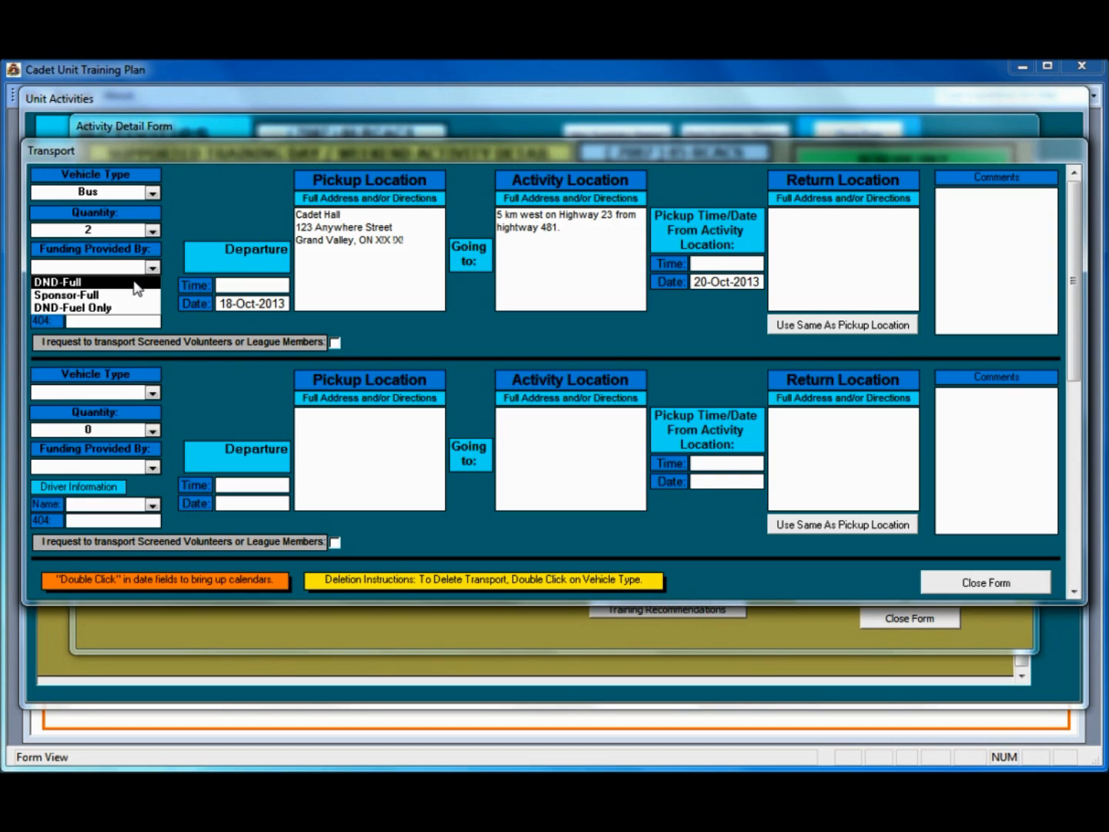
pyautogui.click(136, 284)
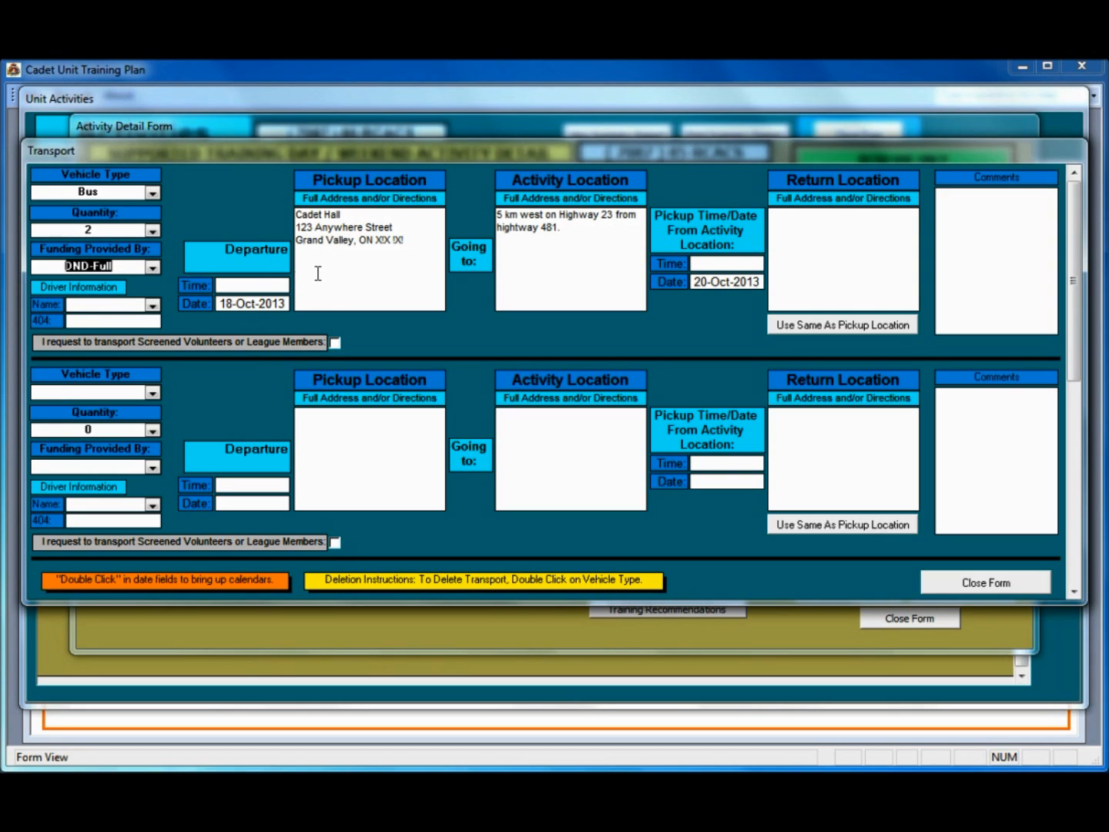
# Step: Set bus departure to 18:30, return pickup to 14:00, and return location same as pickup
pyautogui.click(404, 238)
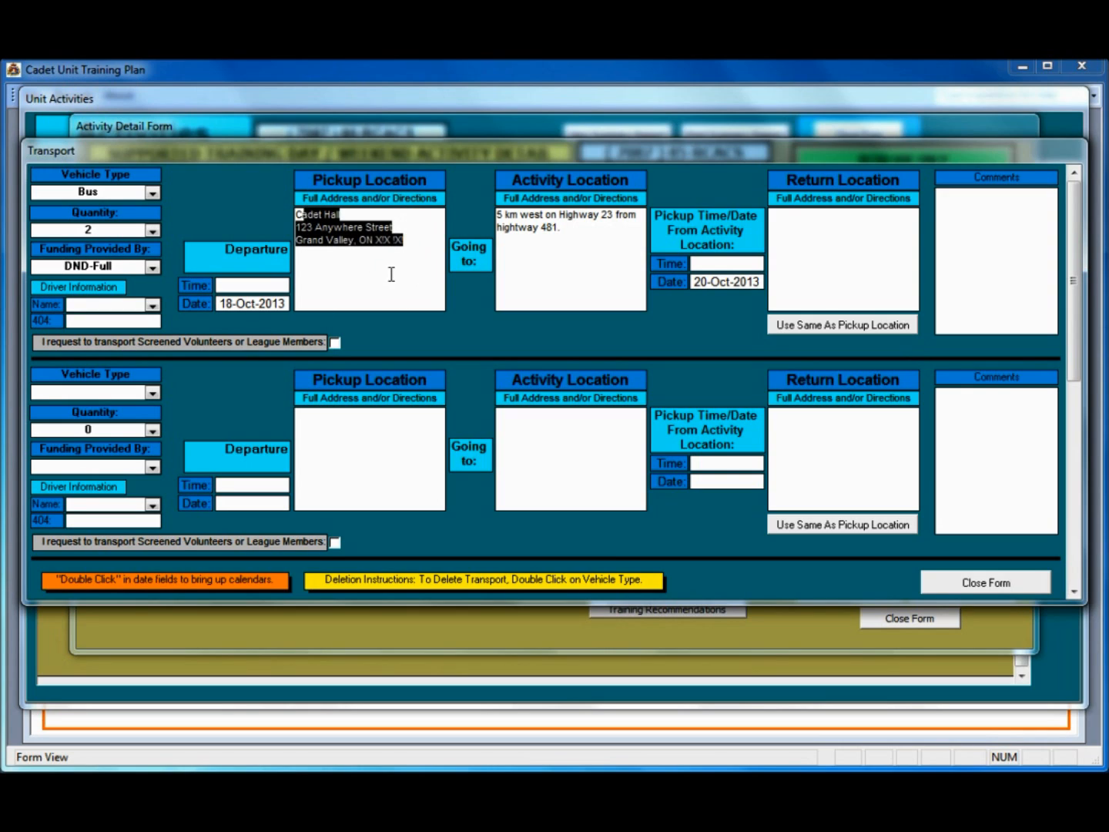
pyautogui.click(390, 269)
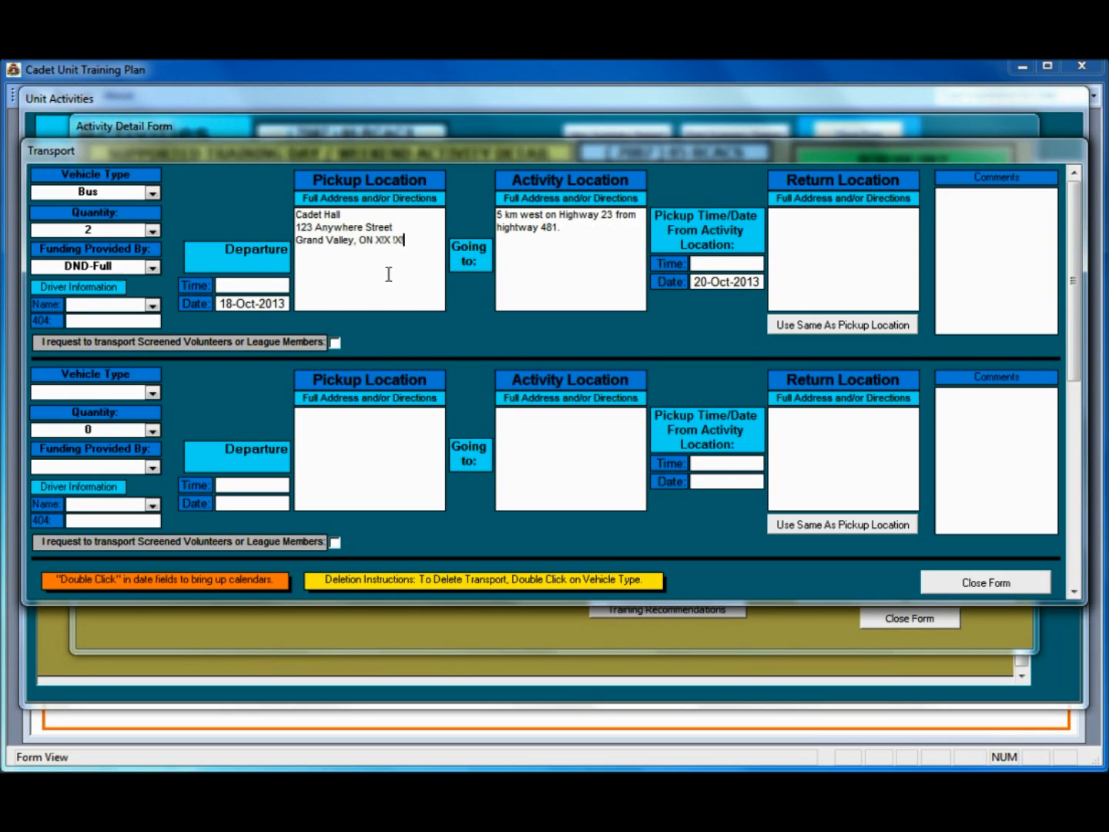
pyautogui.click(234, 287)
pyautogui.write('1830')
pyautogui.click(717, 263)
pyautogui.doubleClick(717, 263)
pyautogui.write('1400')
pyautogui.click(826, 251)
pyautogui.click(851, 323)
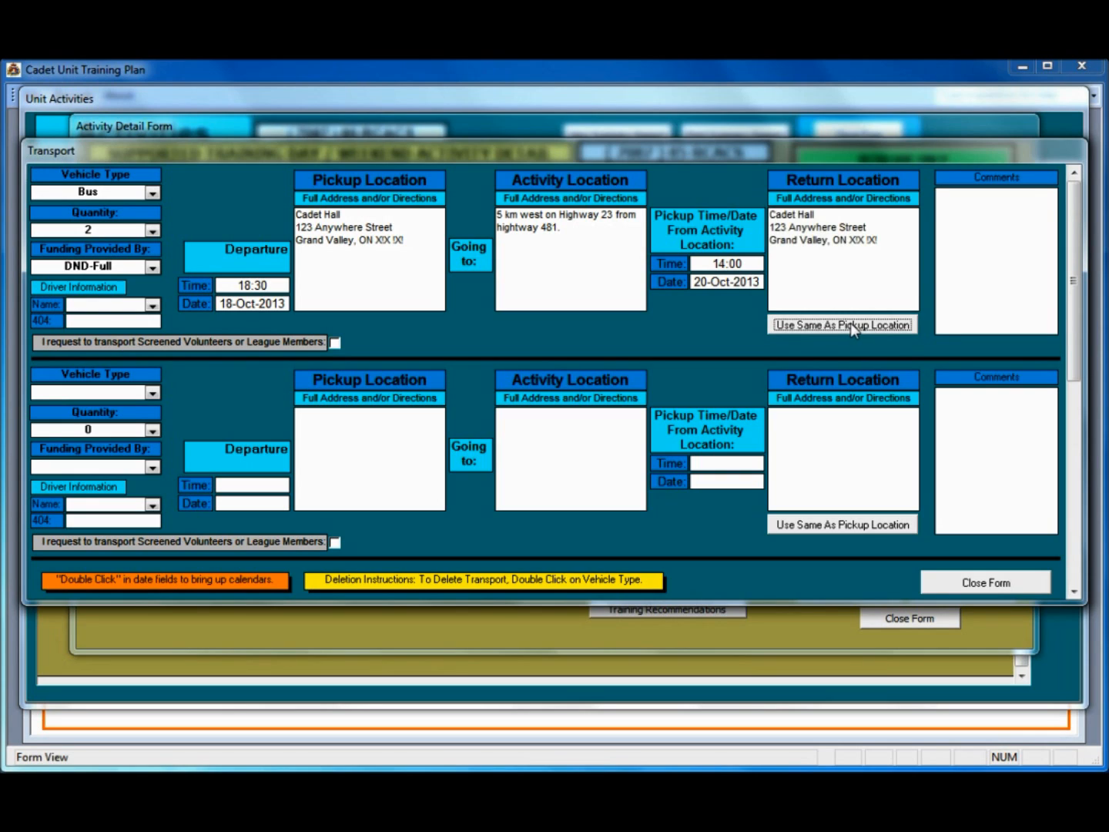
pyautogui.click(971, 235)
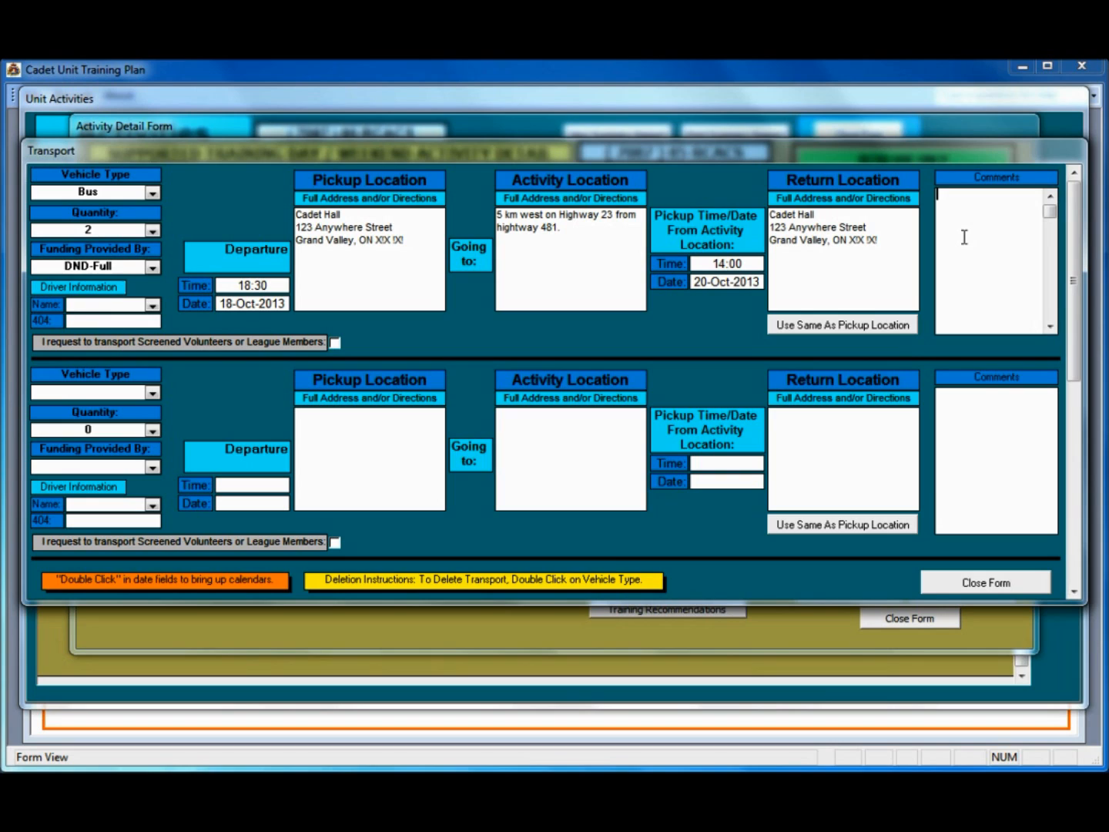
# Step: Add one DND-Full funded 7 Pax Van with an assigned driver and the driver's 404 number
pyautogui.click(152, 393)
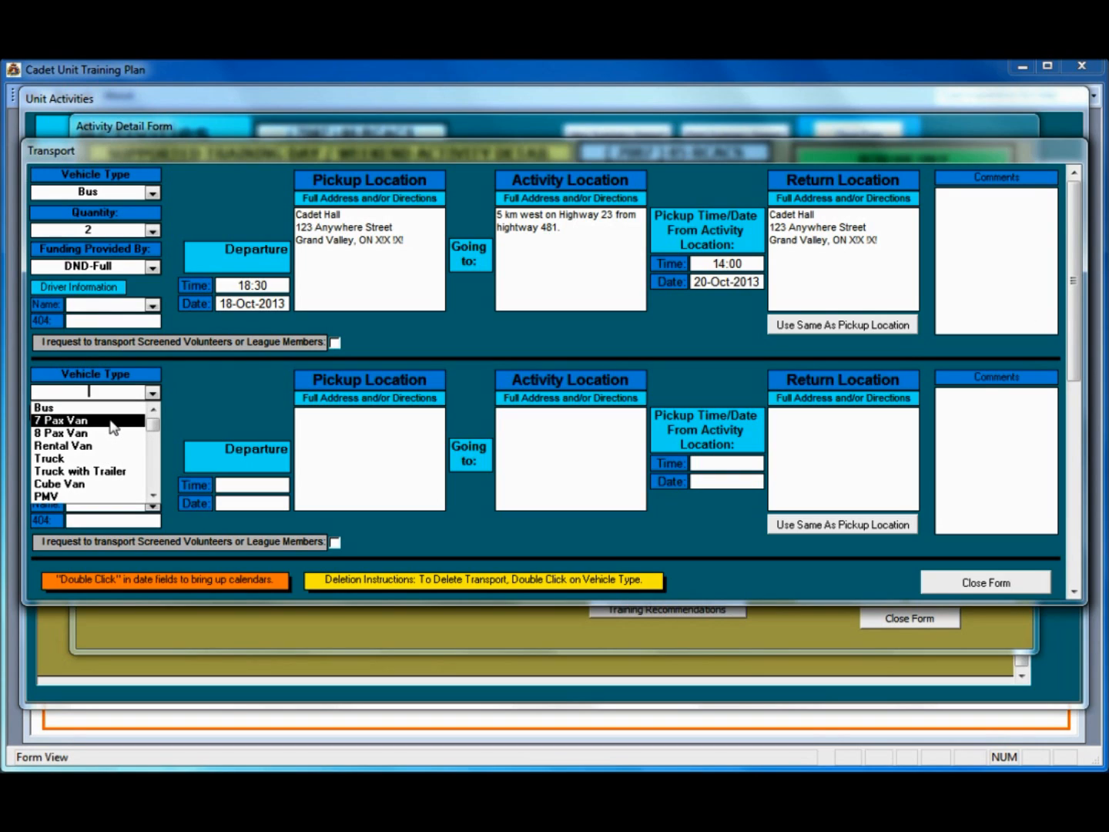
pyautogui.click(113, 426)
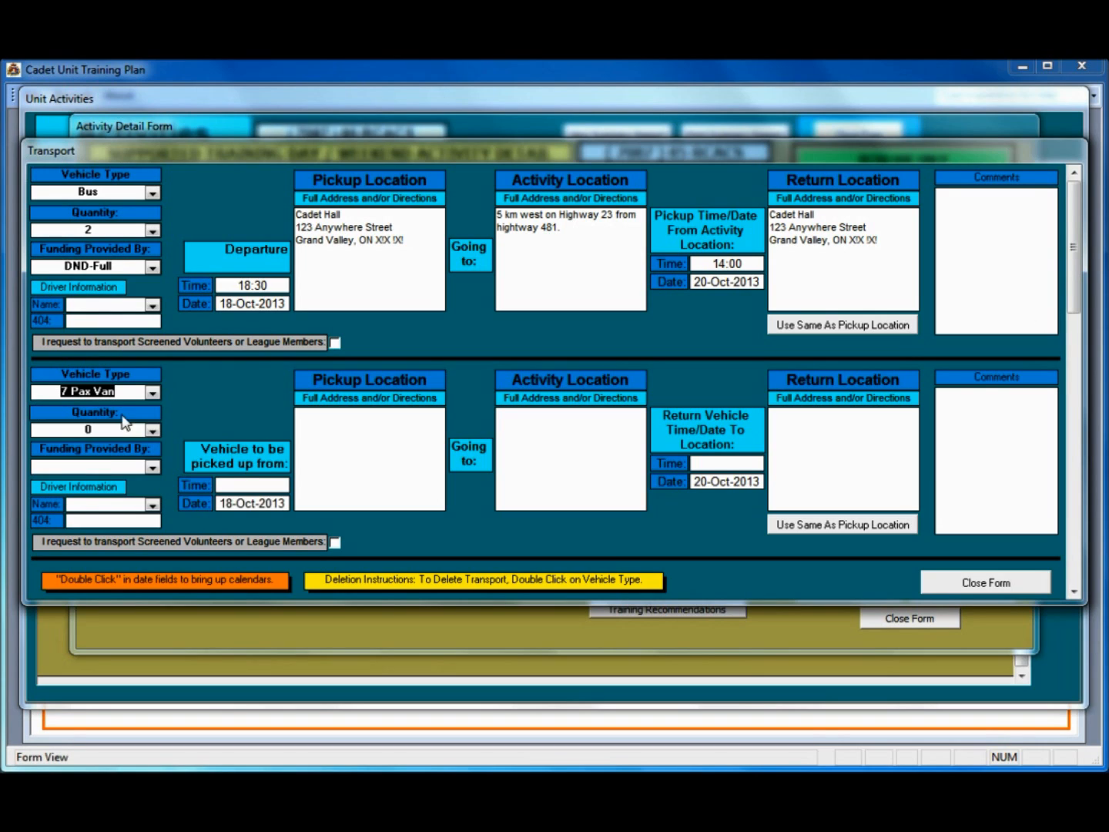
pyautogui.click(152, 430)
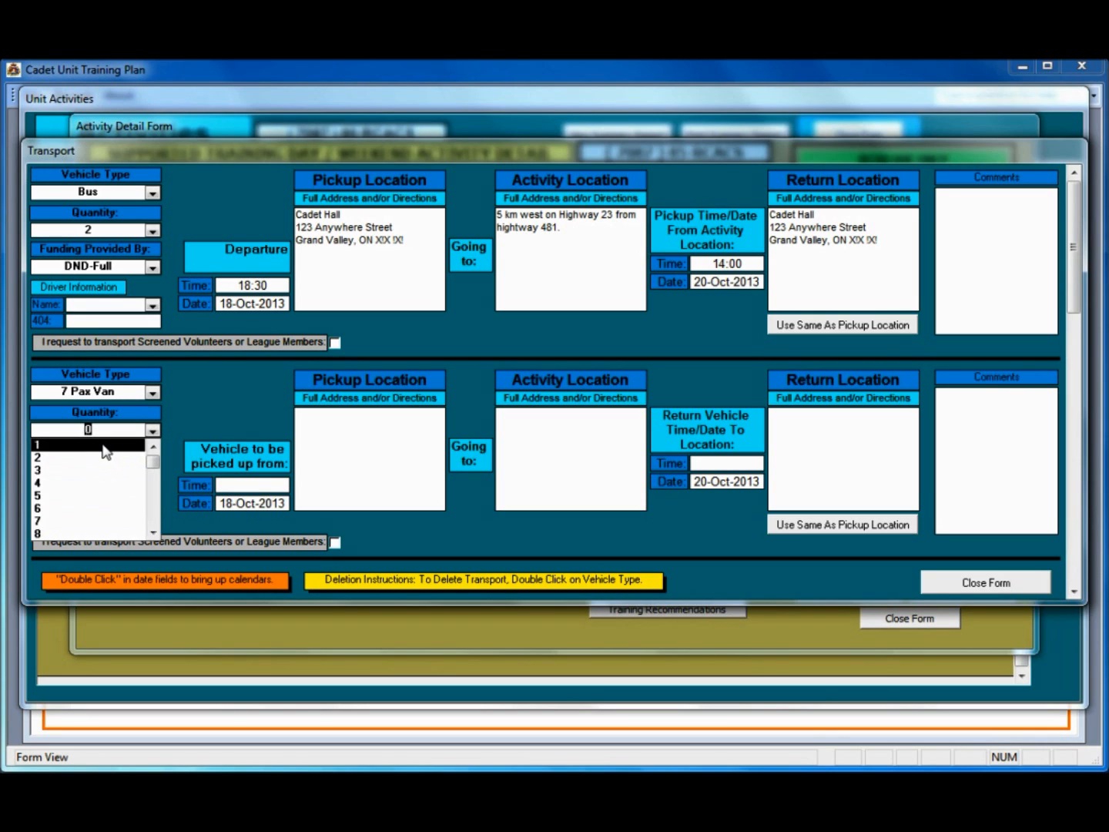
pyautogui.click(136, 450)
pyautogui.click(152, 468)
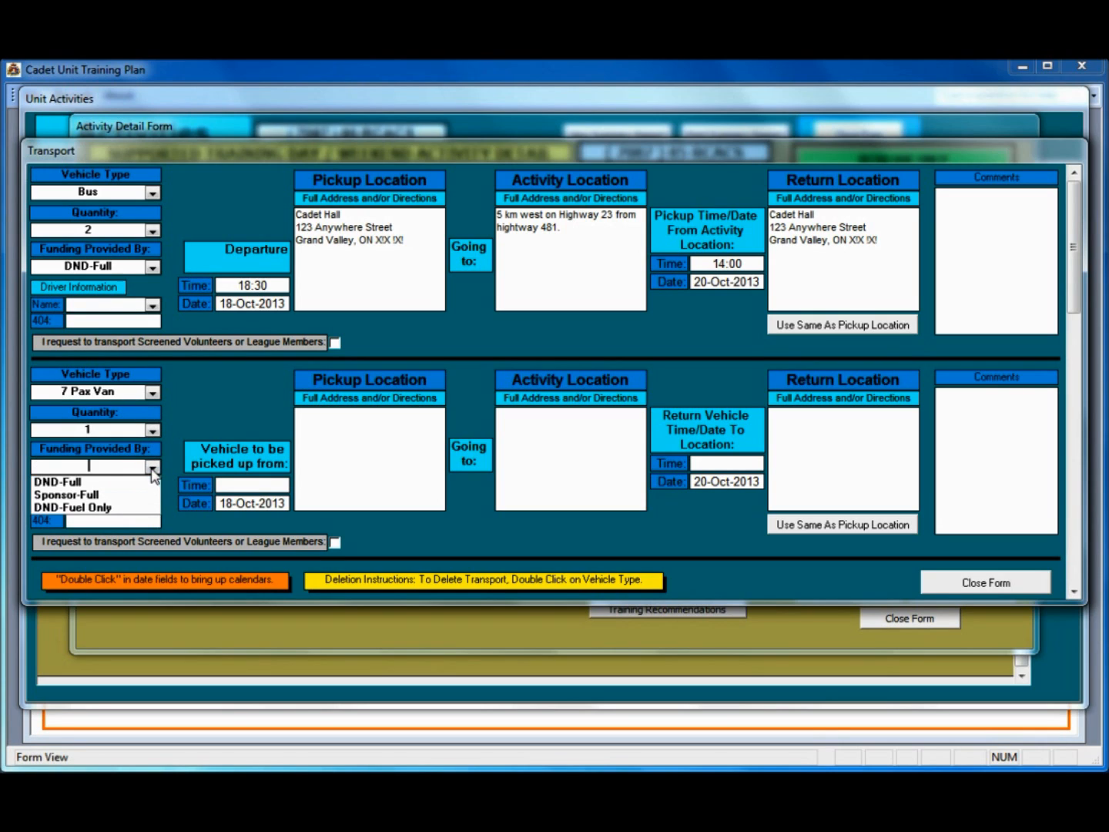
pyautogui.click(129, 482)
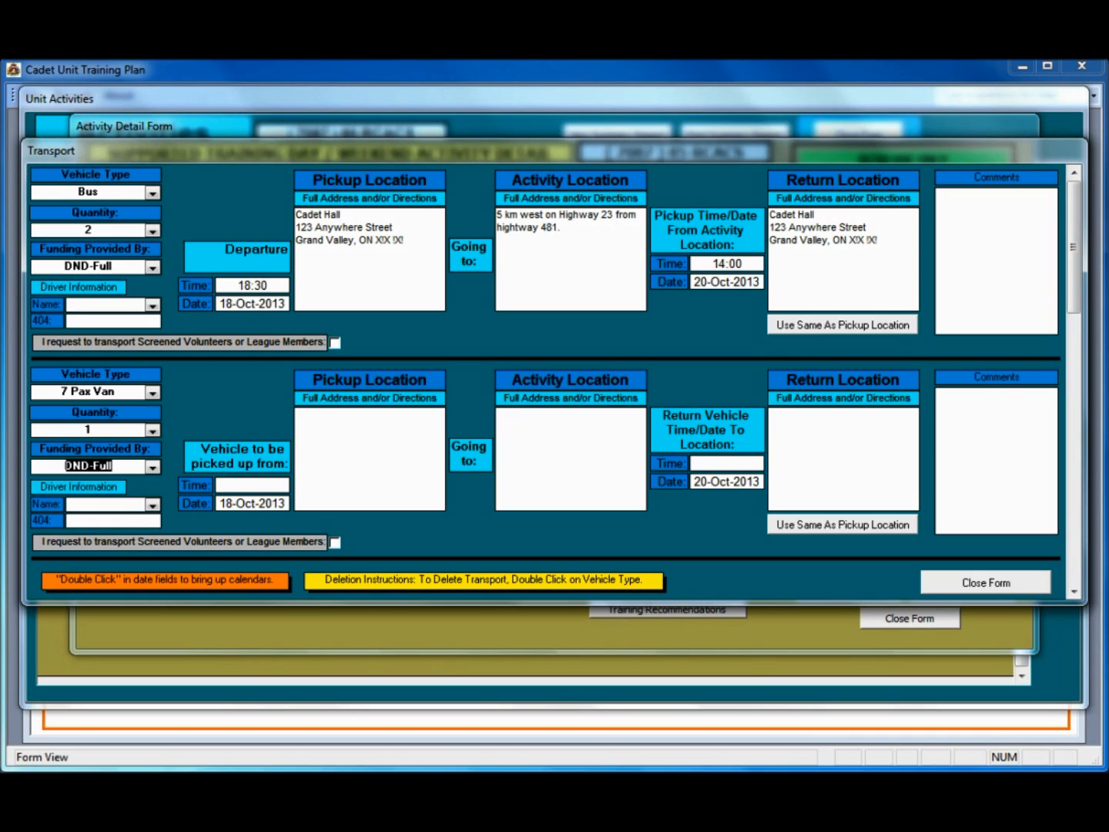
pyautogui.click(153, 506)
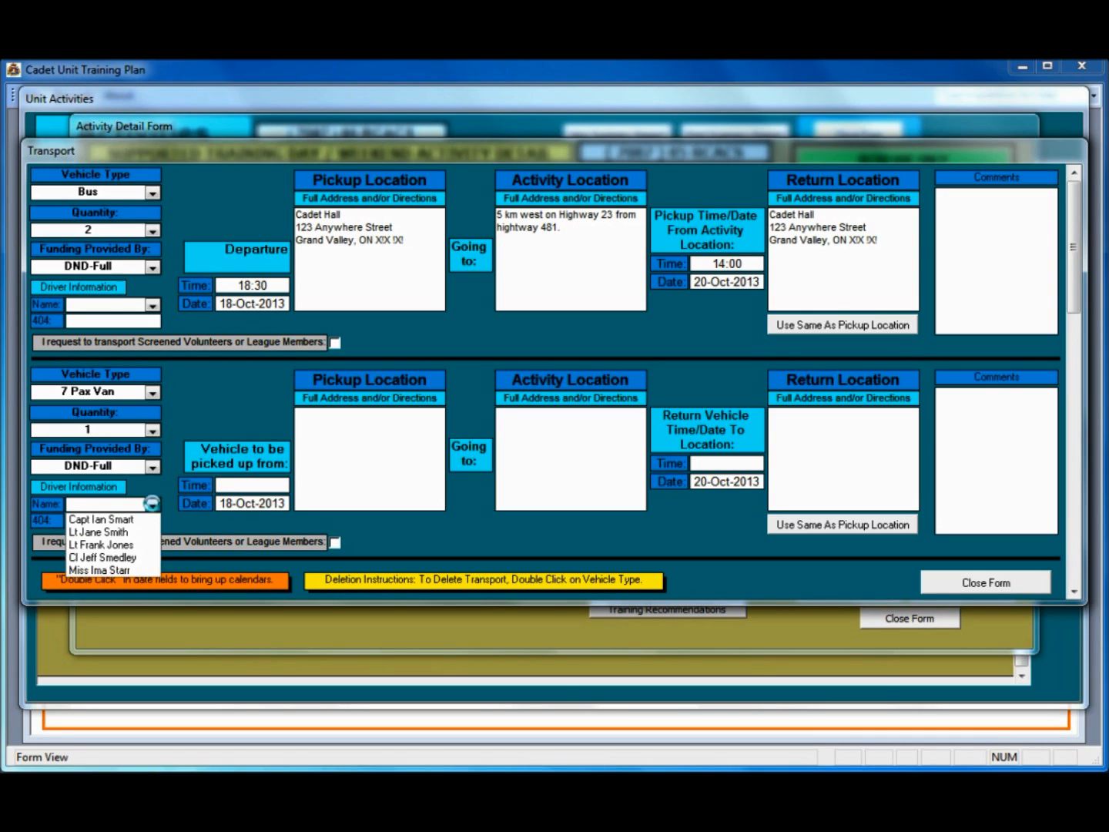
pyautogui.click(115, 520)
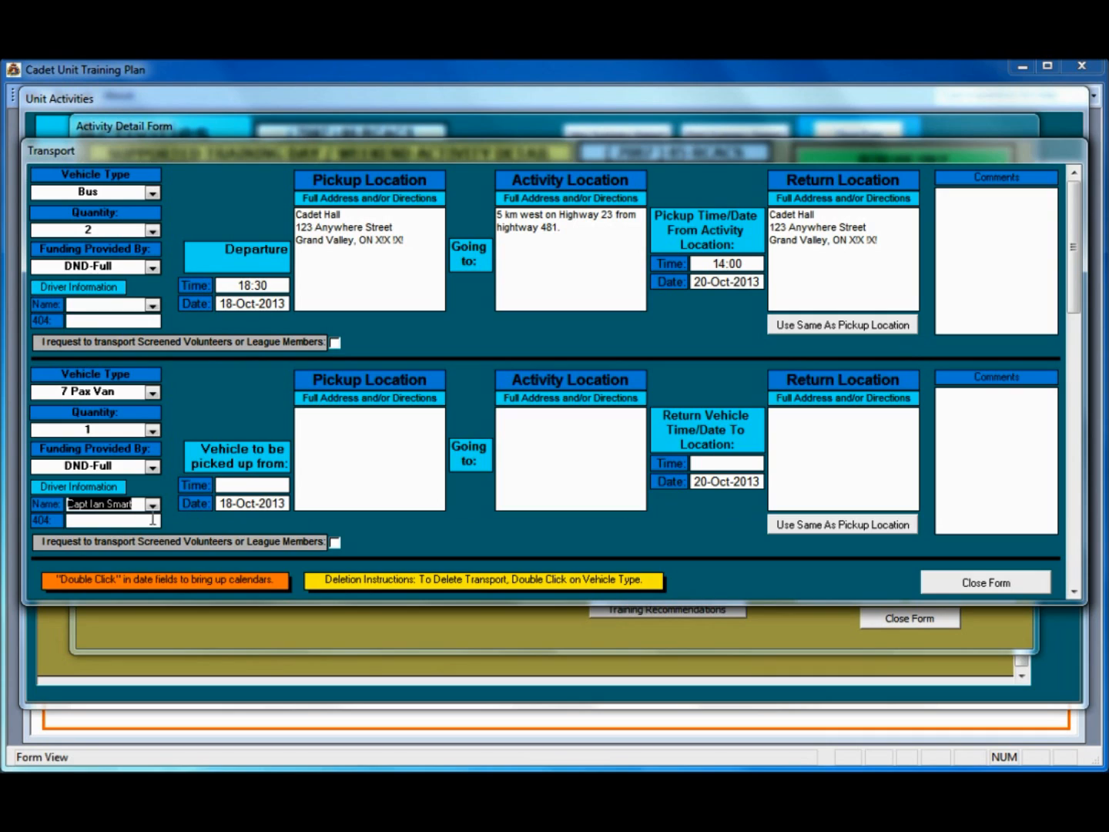
pyautogui.click(123, 520)
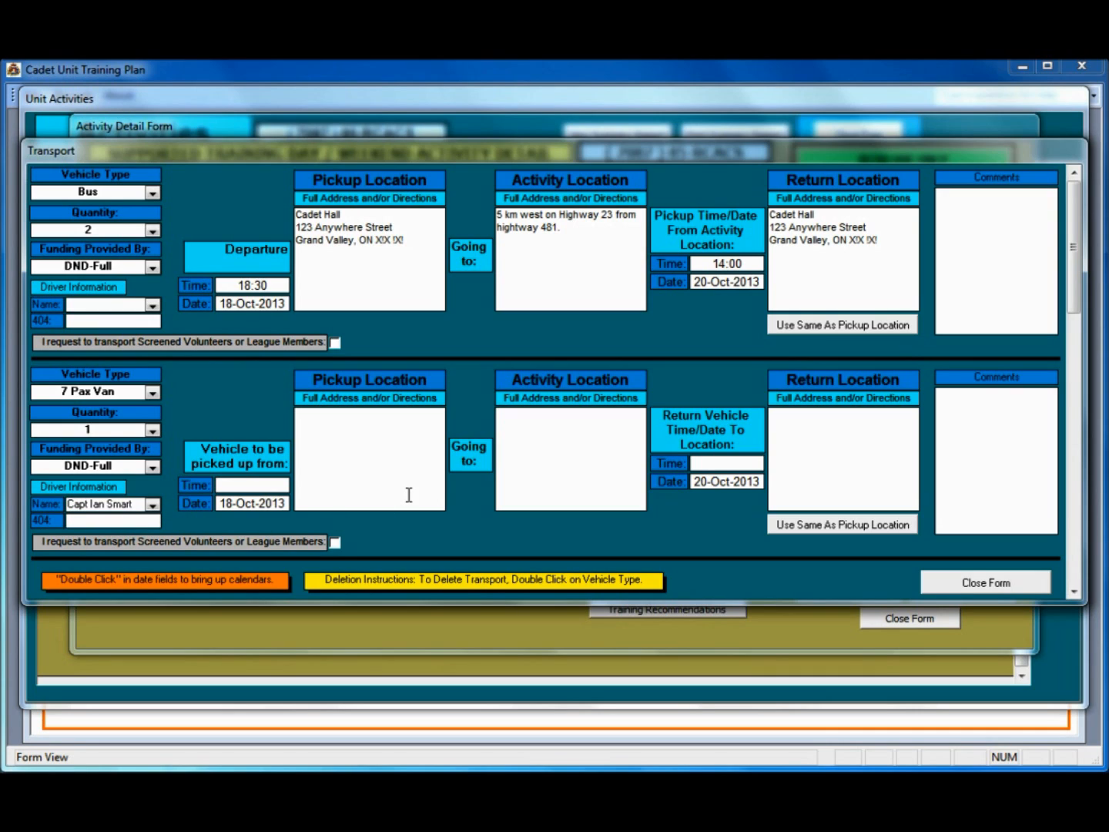
# Step: Set the van pickup time to 15:00, request screened volunteers on the bus, and close transport
pyautogui.click(254, 485)
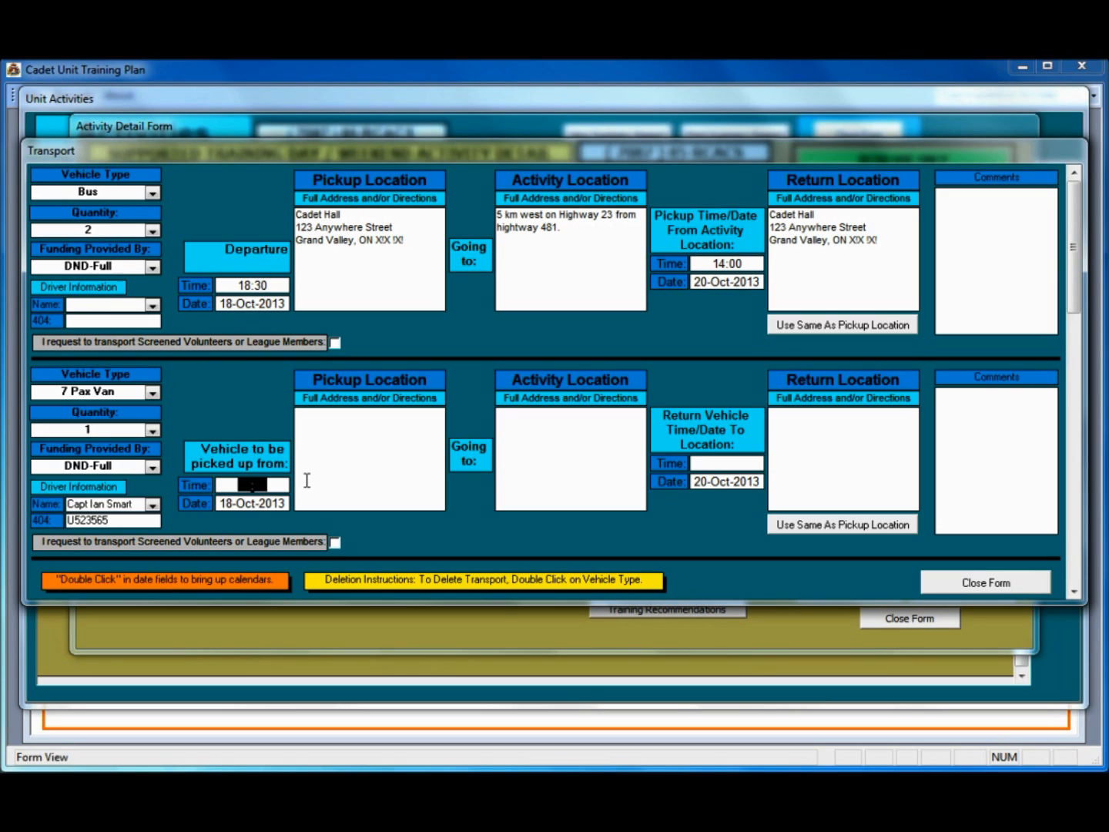
pyautogui.write('1500')
pyautogui.click(366, 450)
pyautogui.click(337, 343)
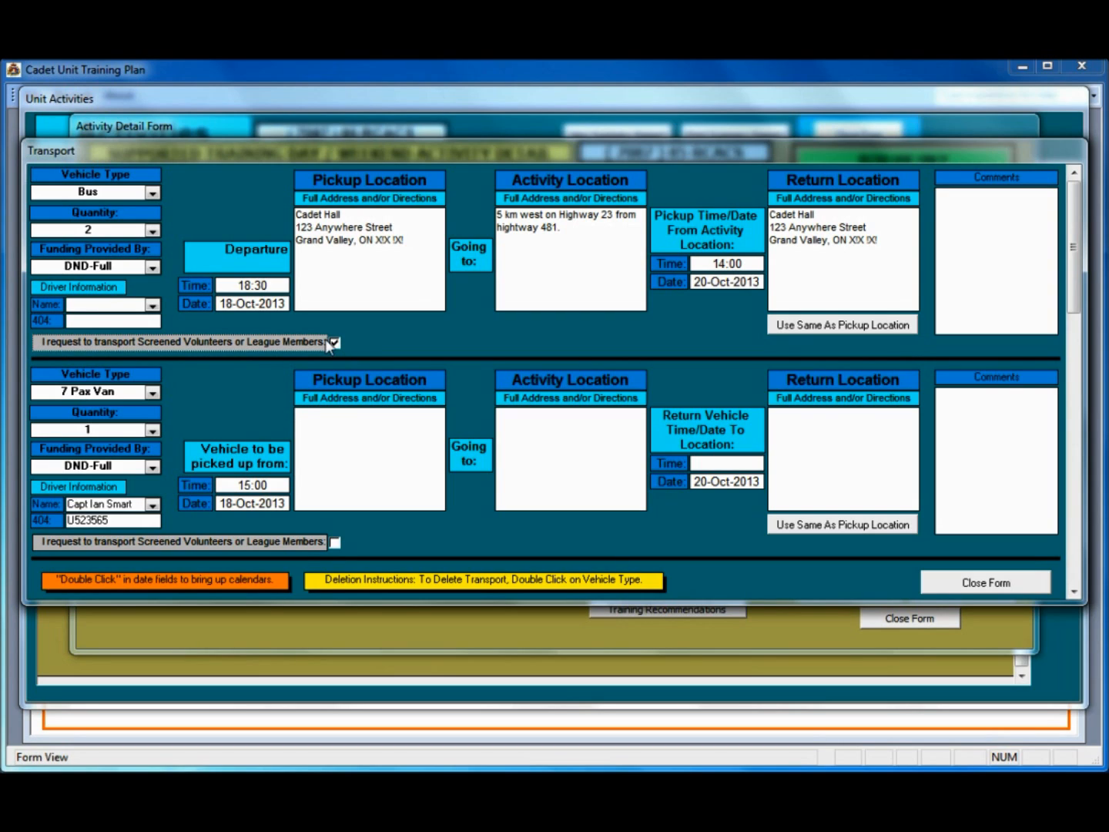
pyautogui.click(1000, 586)
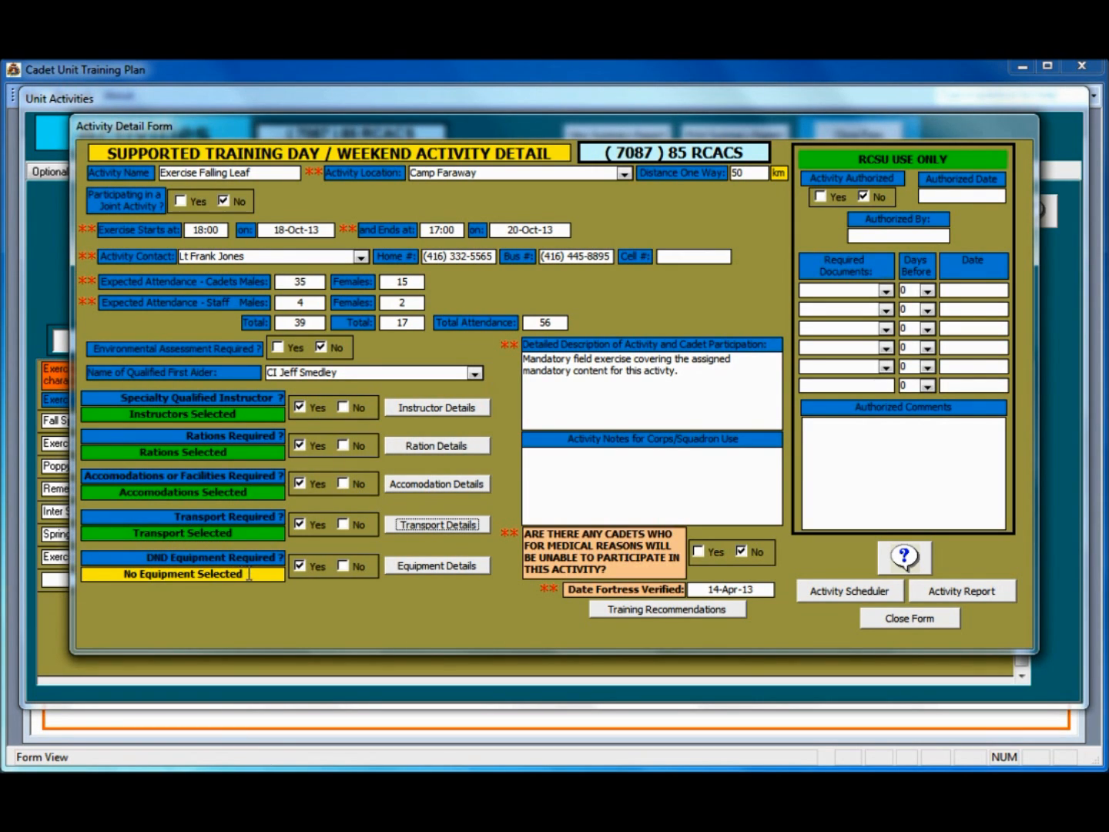
# Step: Start the equipment order with Blackdown Stores as the stores centre
pyautogui.click(437, 566)
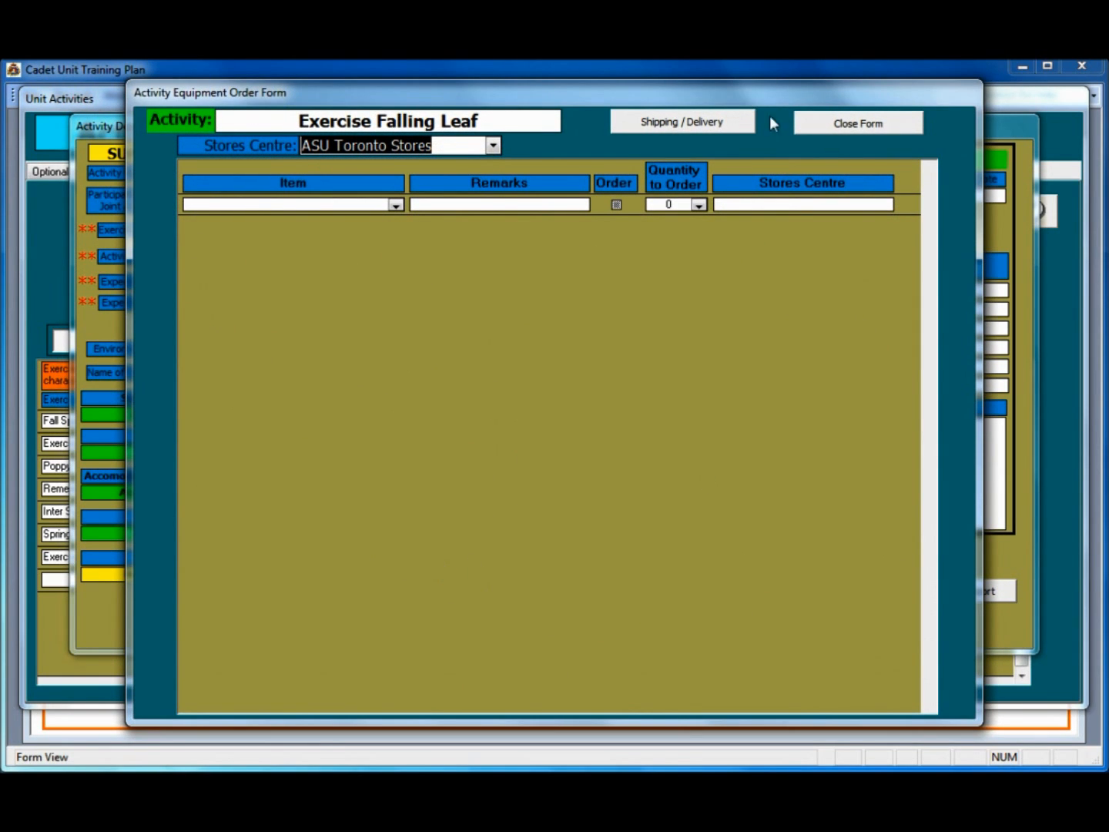
pyautogui.click(493, 148)
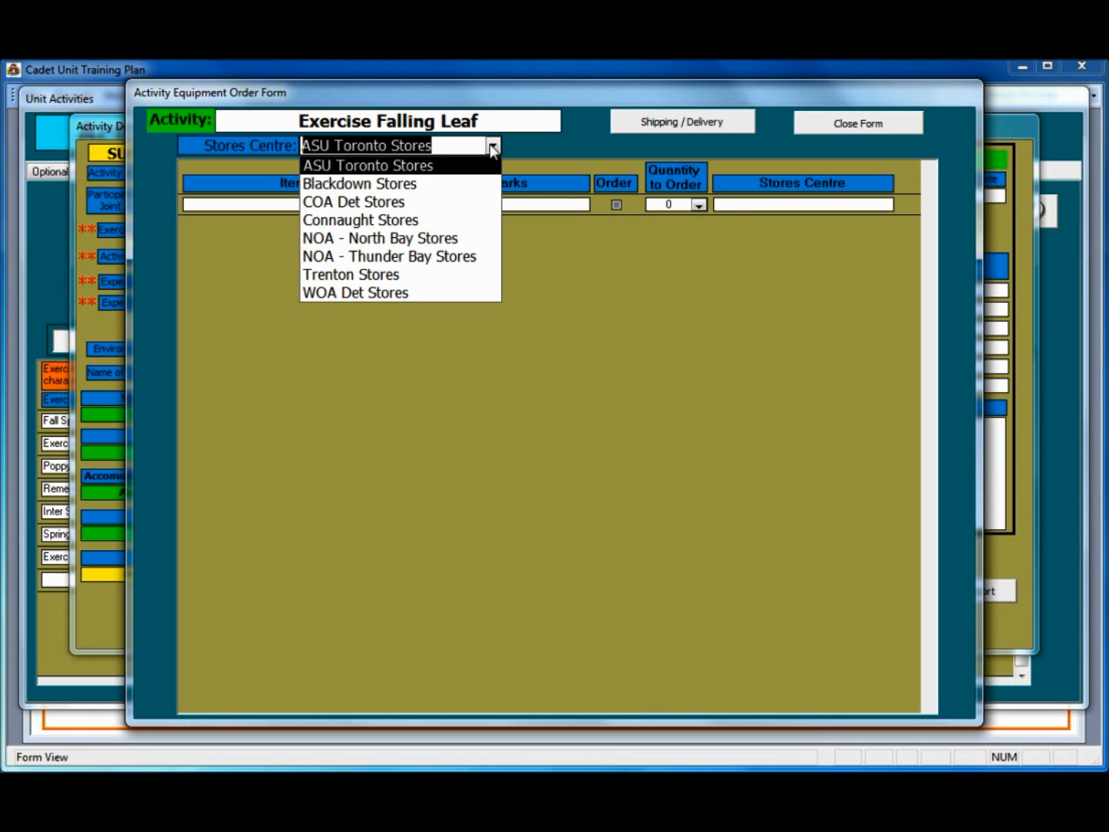
pyautogui.click(456, 182)
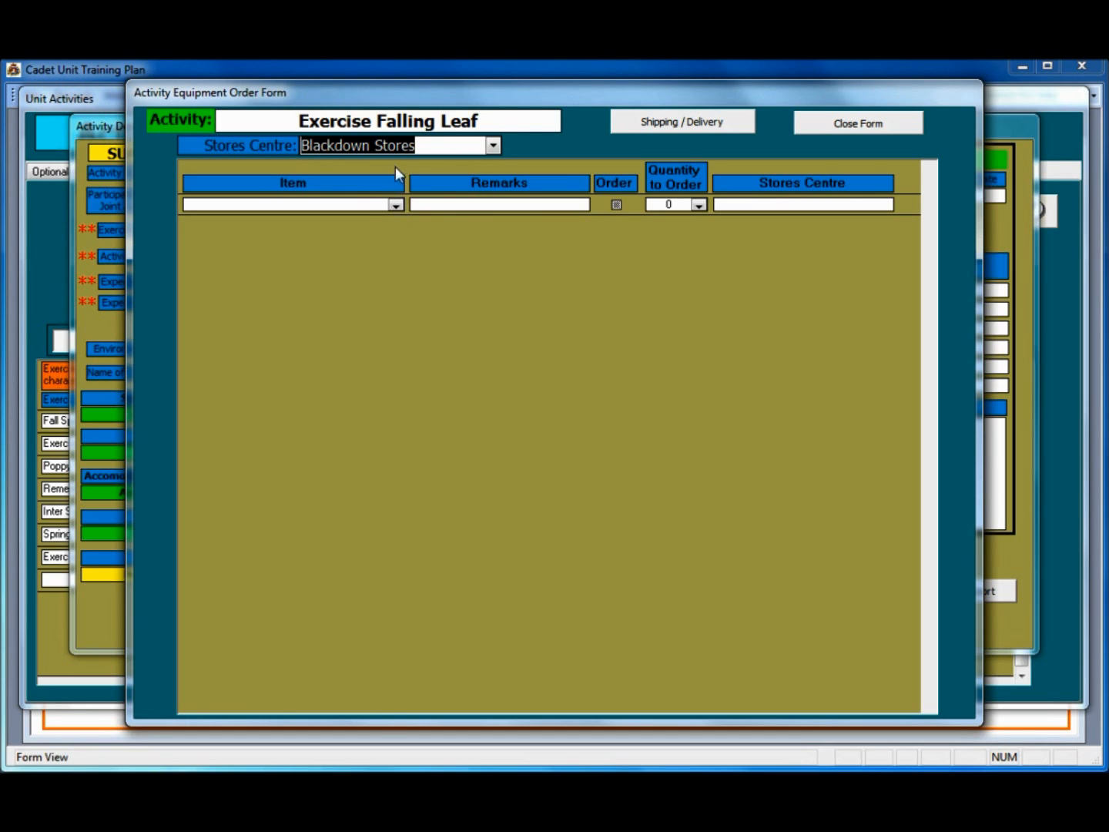
# Step: Order Sleeping Bag, Sleeping Bag Liner and Air Mattress, 62 each
pyautogui.click(393, 204)
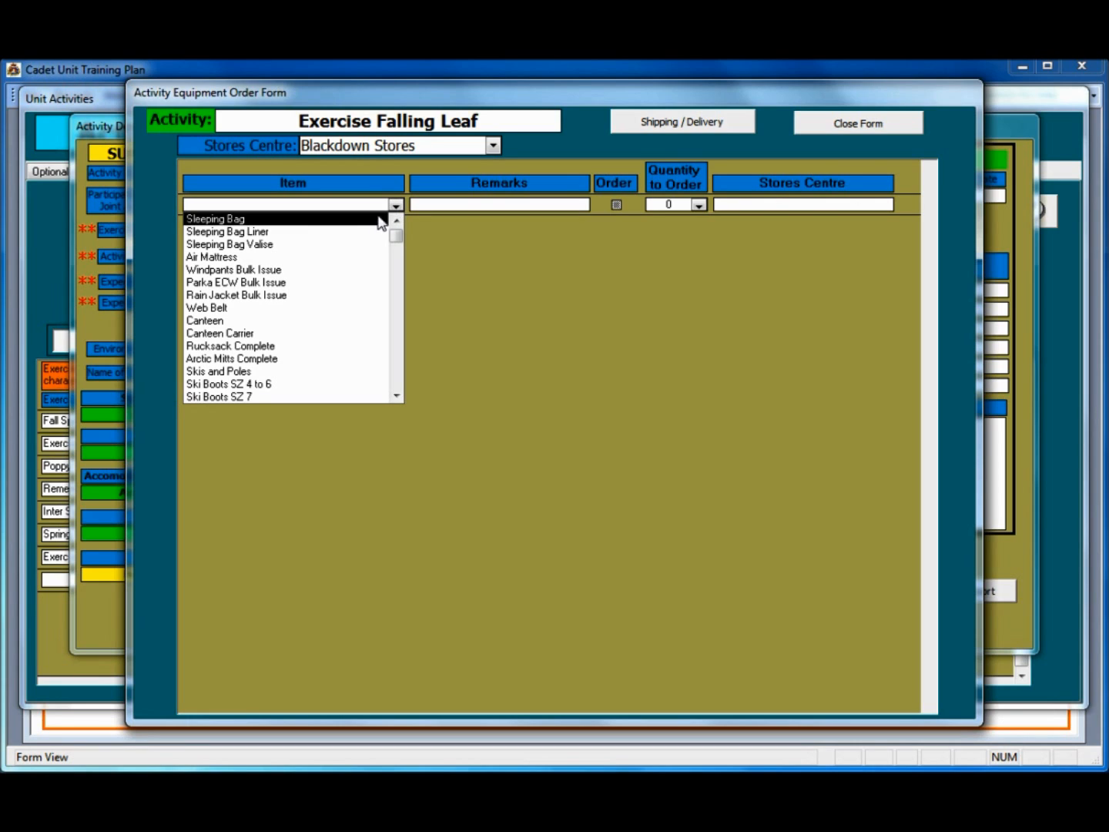
pyautogui.click(331, 221)
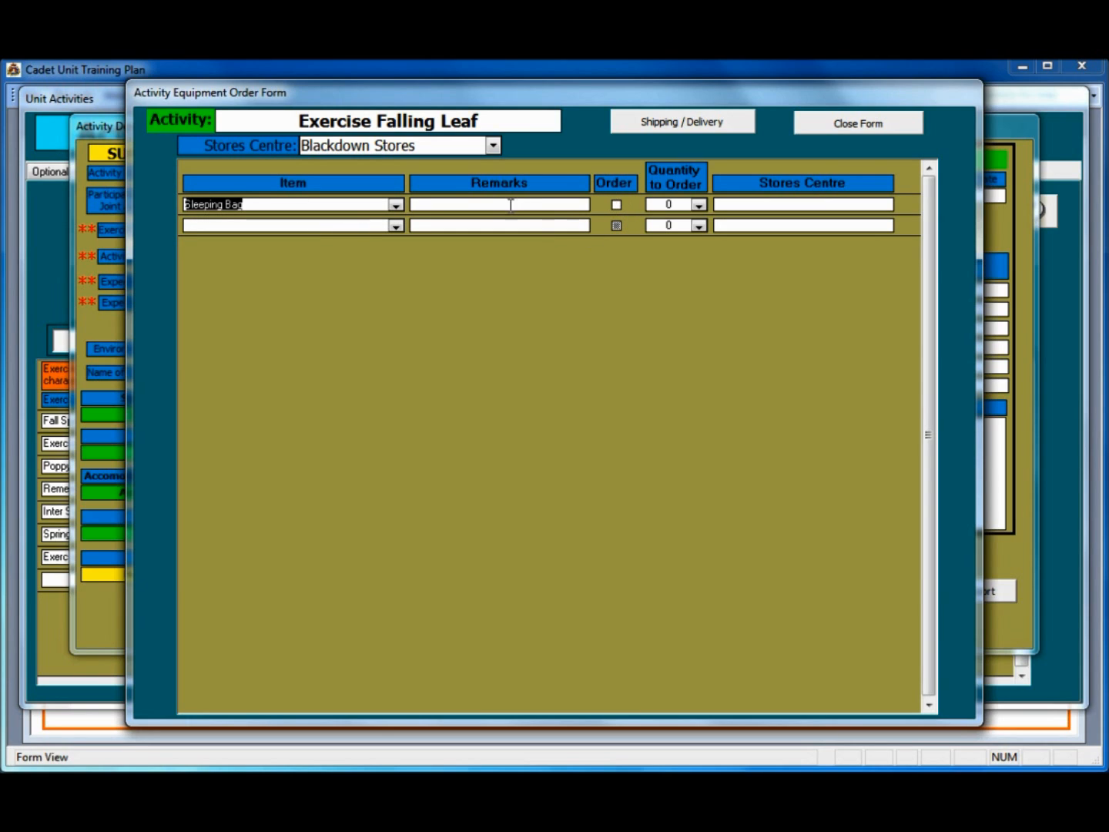
pyautogui.click(616, 205)
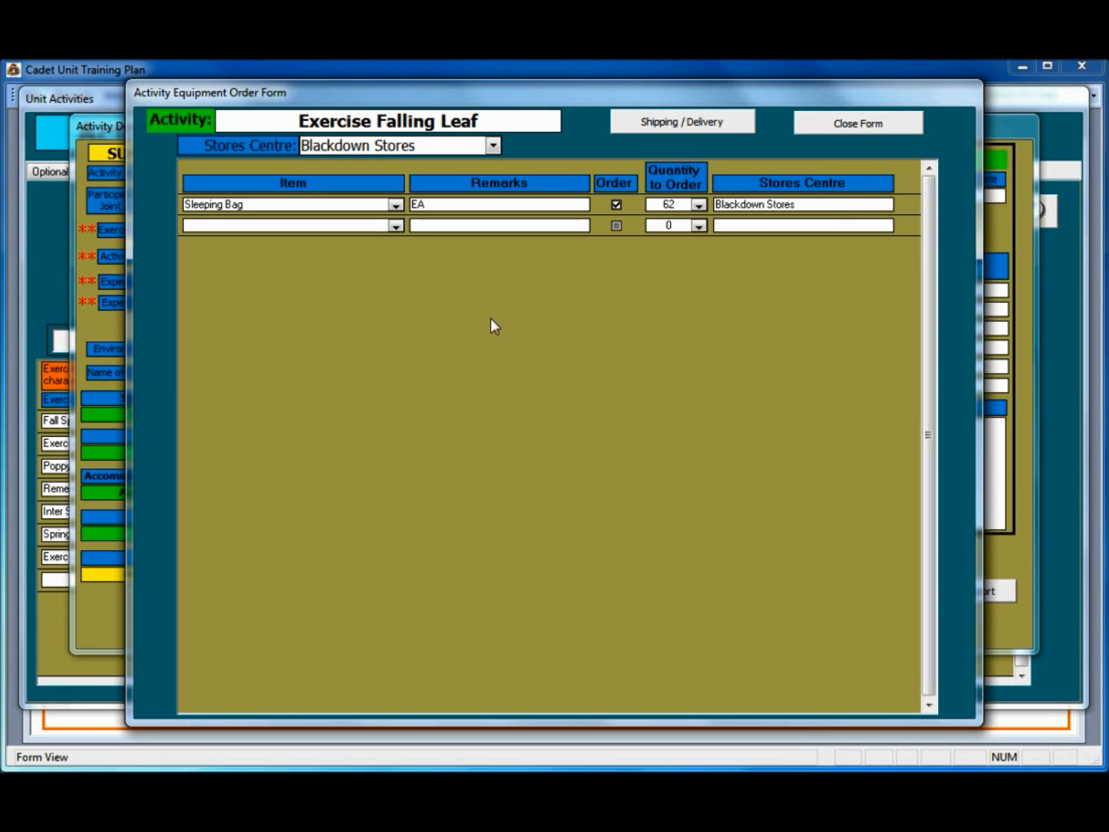
pyautogui.click(395, 225)
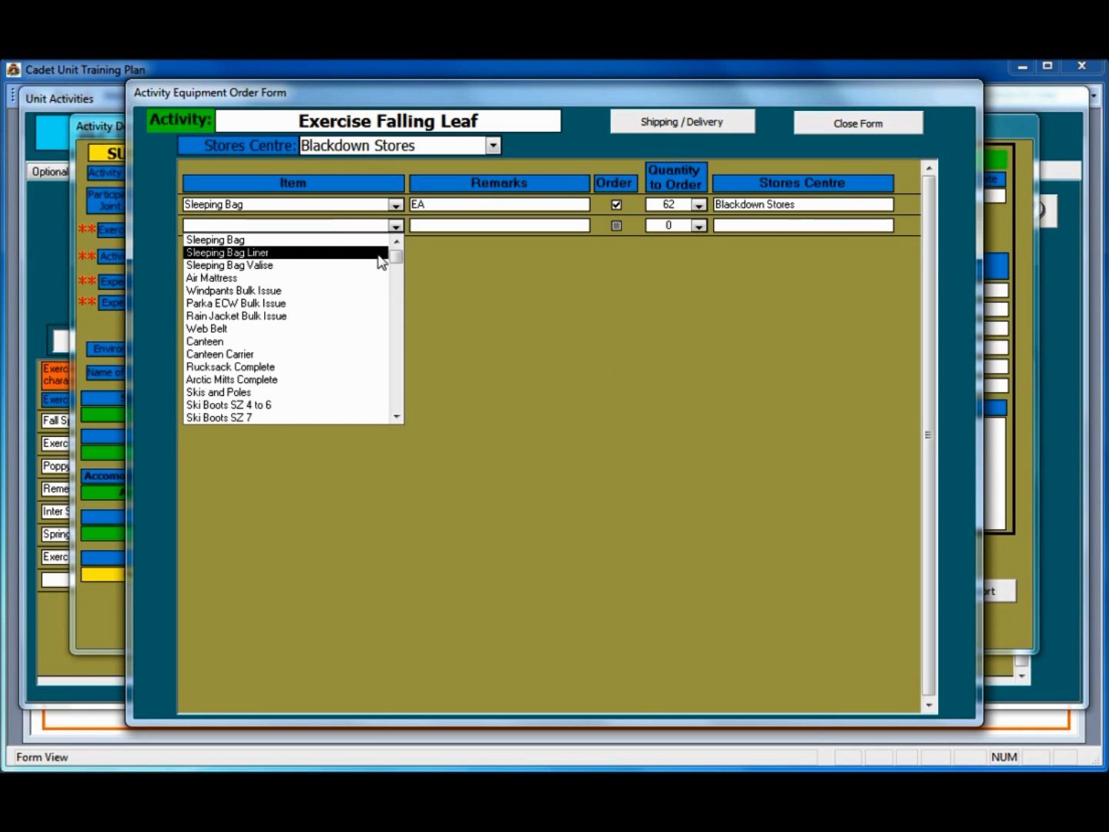
pyautogui.click(380, 253)
pyautogui.click(615, 225)
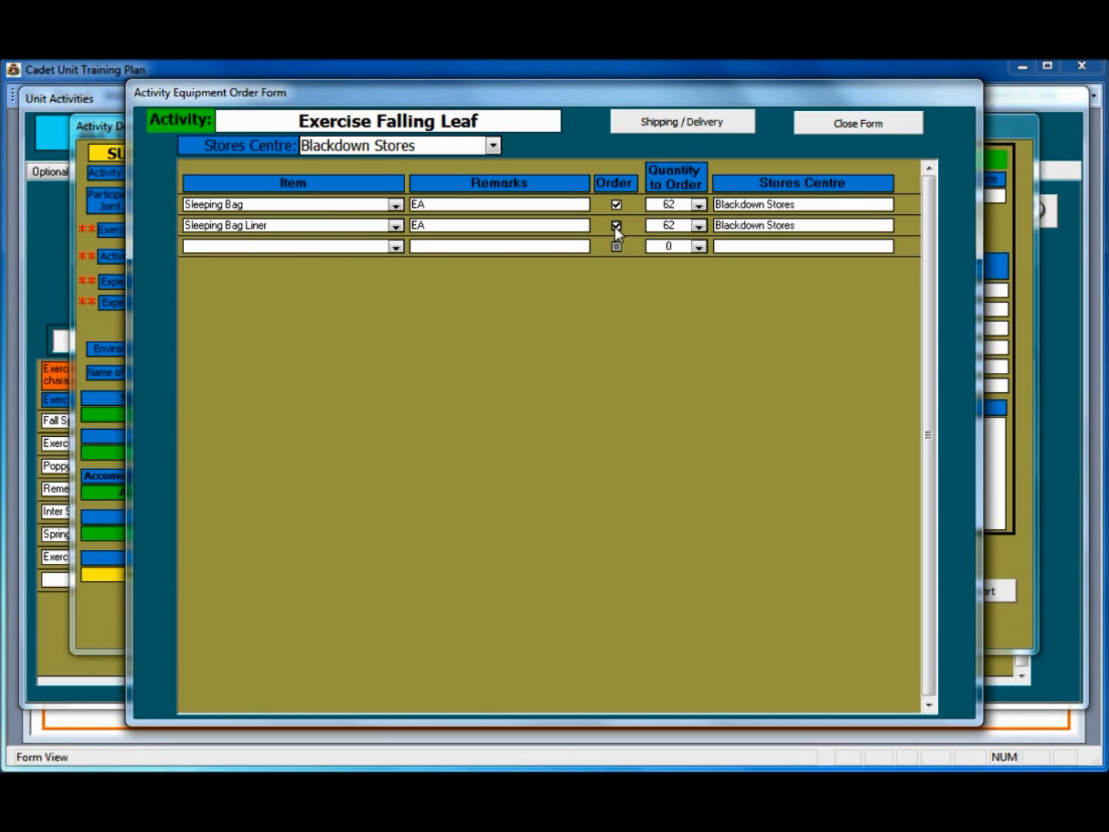
pyautogui.click(393, 246)
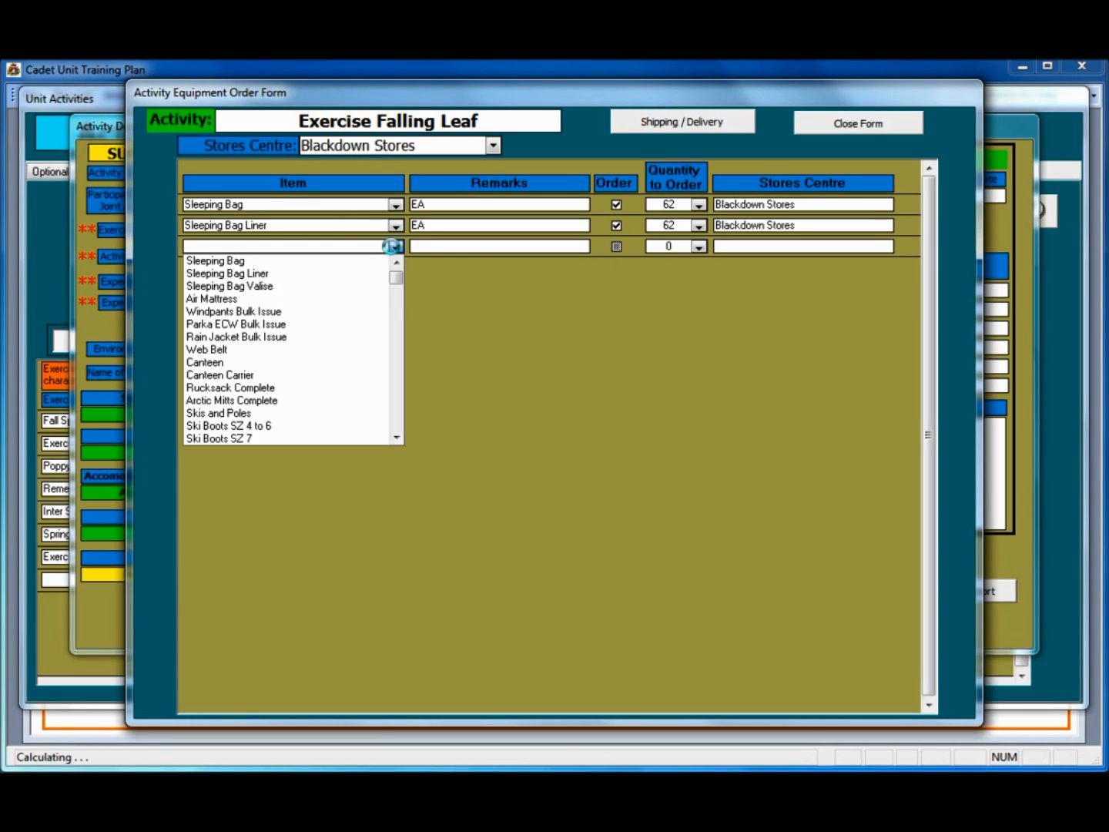
pyautogui.click(354, 298)
pyautogui.click(616, 247)
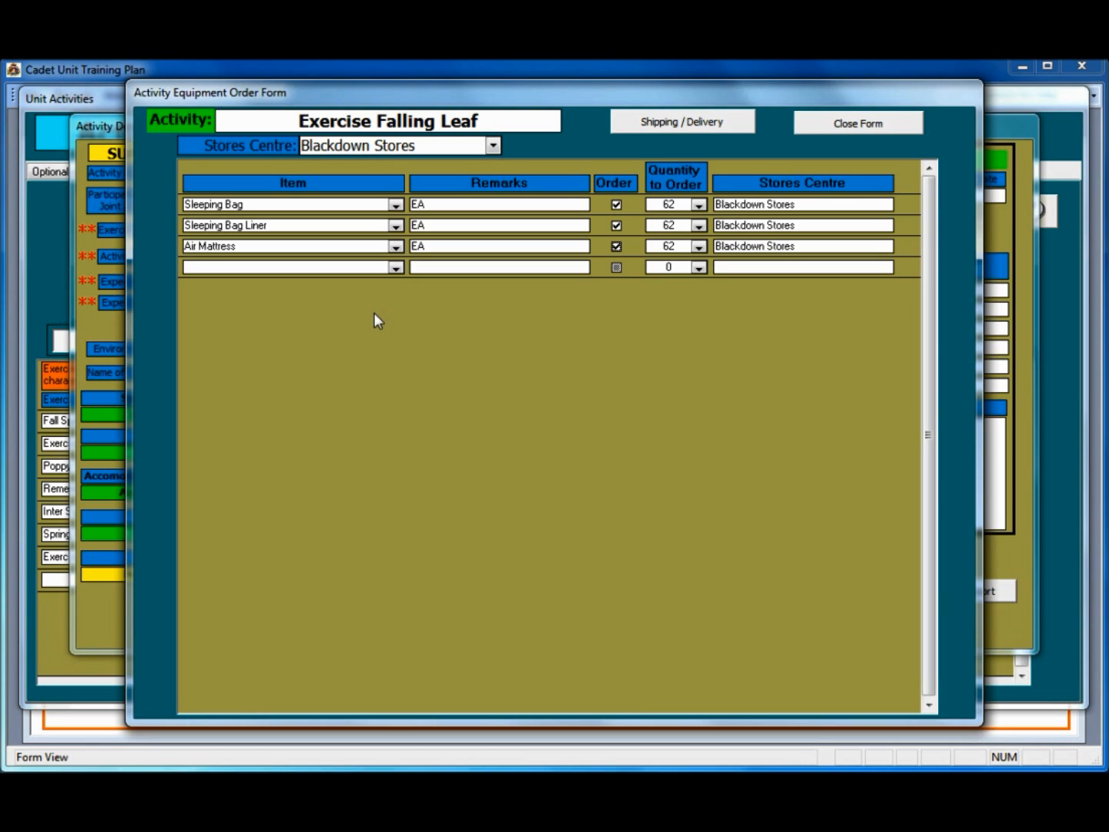
# Step: Switch to Trenton Stores and order Wind Pant Small (12) and Wind Pant Medium (17)
pyautogui.click(493, 147)
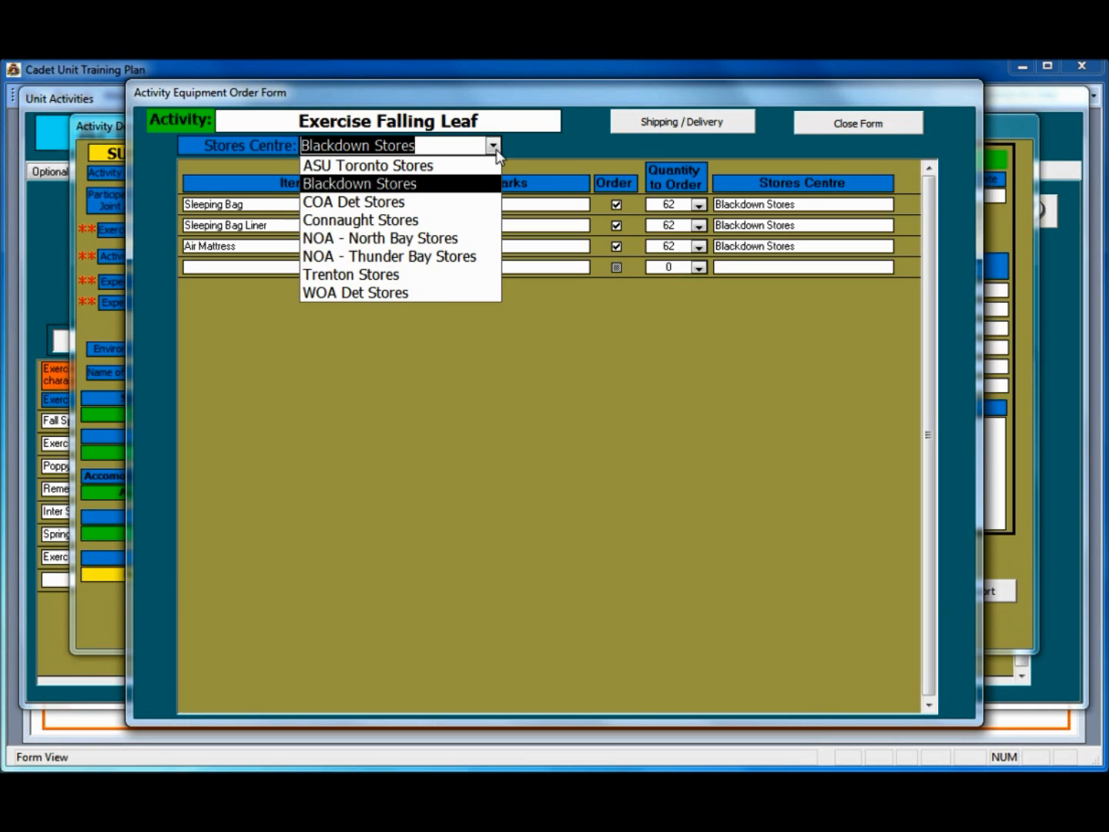
pyautogui.click(426, 274)
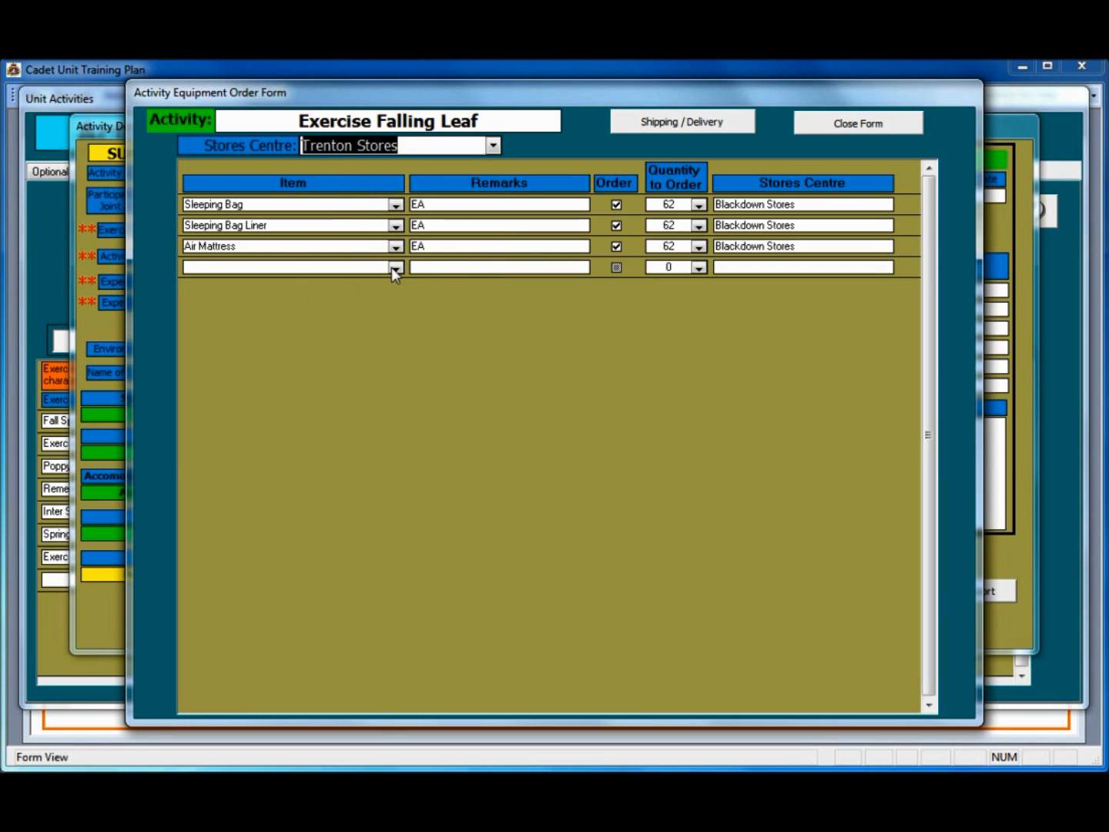
pyautogui.click(395, 267)
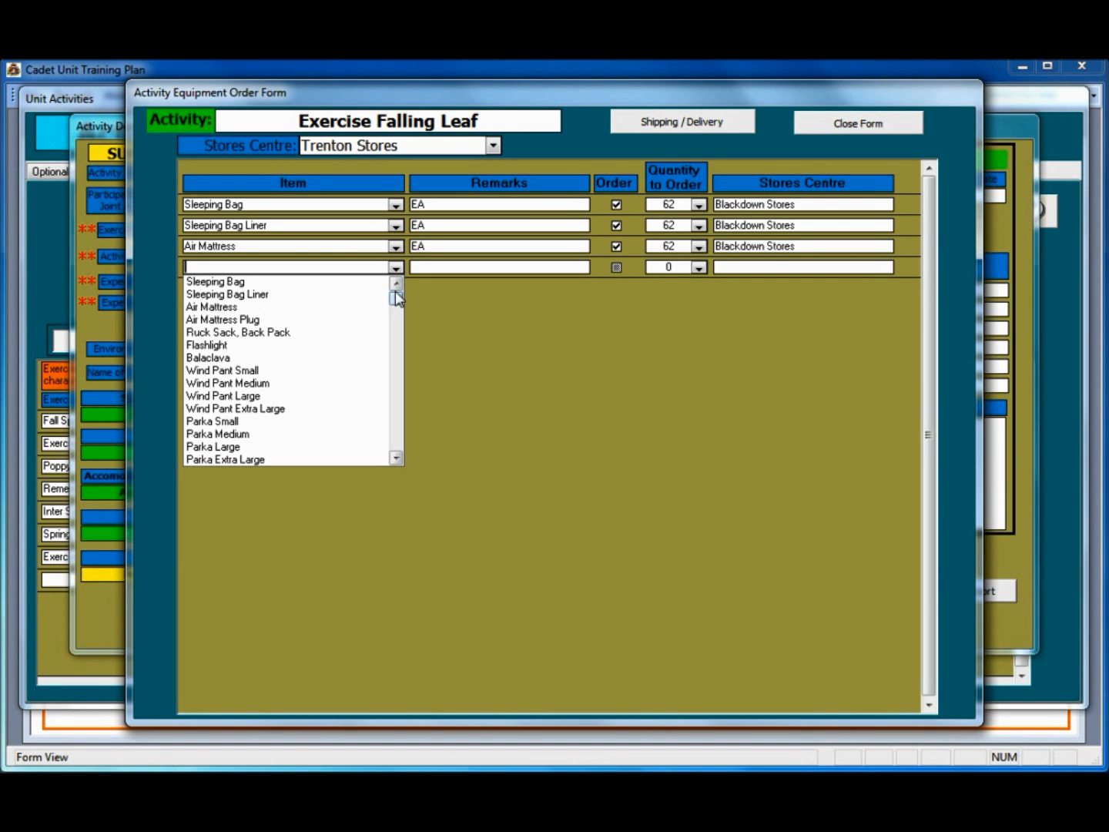
pyautogui.click(282, 372)
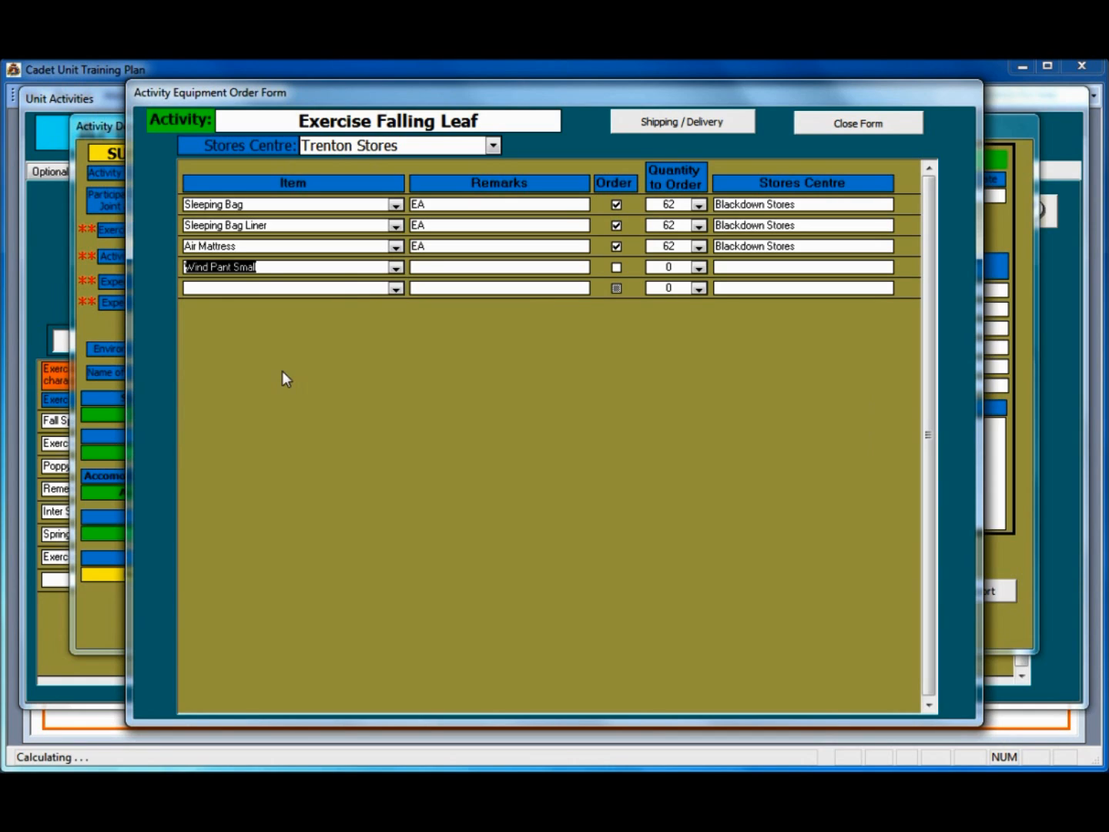
pyautogui.click(617, 269)
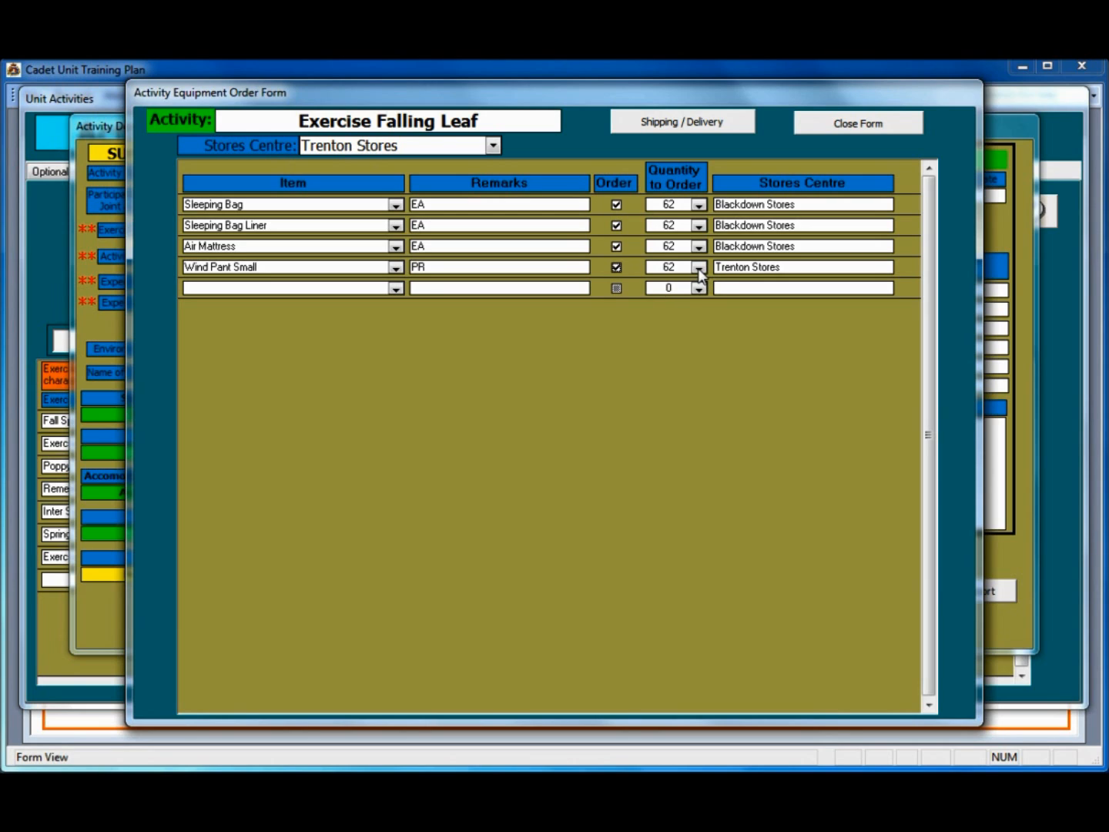
pyautogui.click(698, 268)
pyautogui.moveTo(697, 349); pyautogui.dragTo(697, 307)
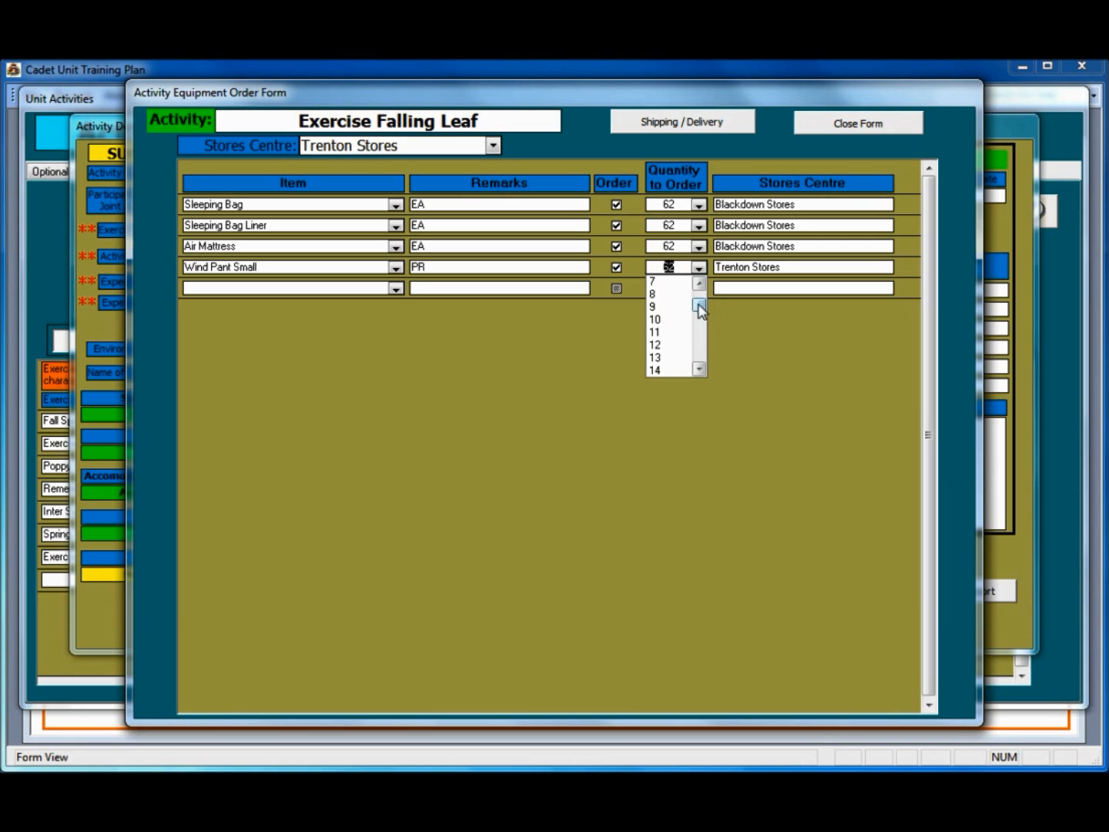
pyautogui.click(682, 346)
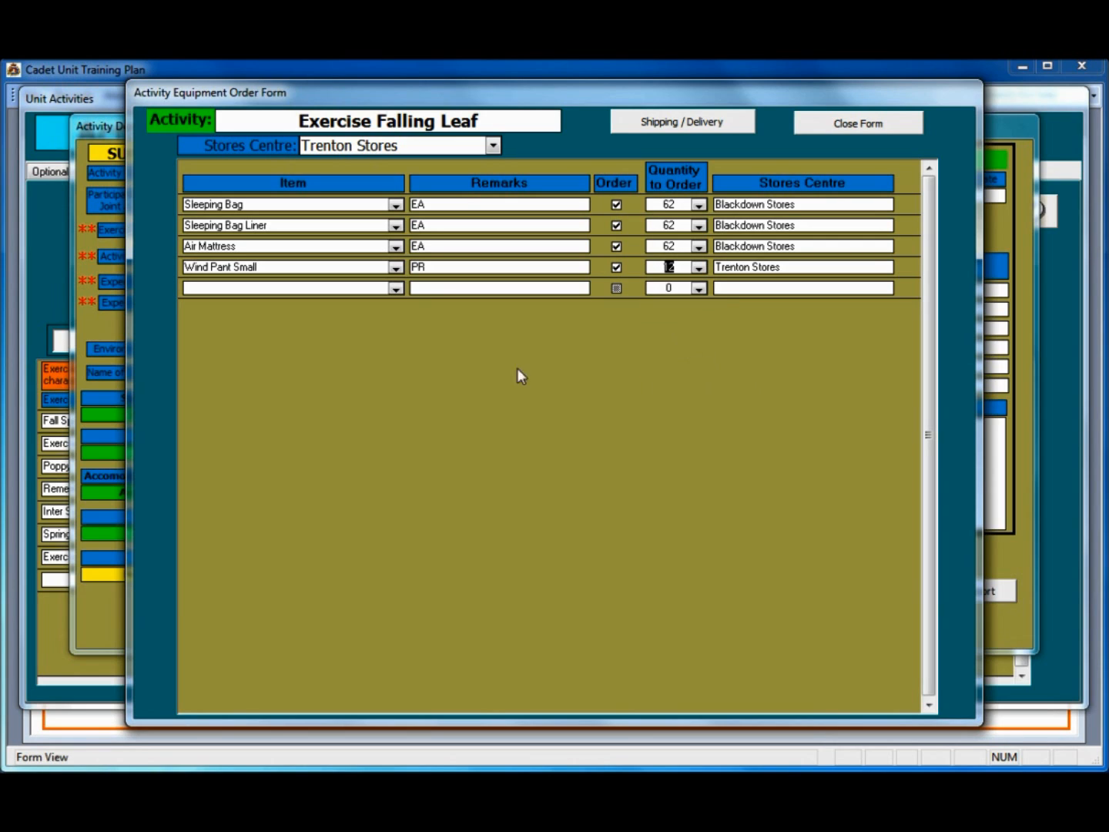
pyautogui.click(396, 289)
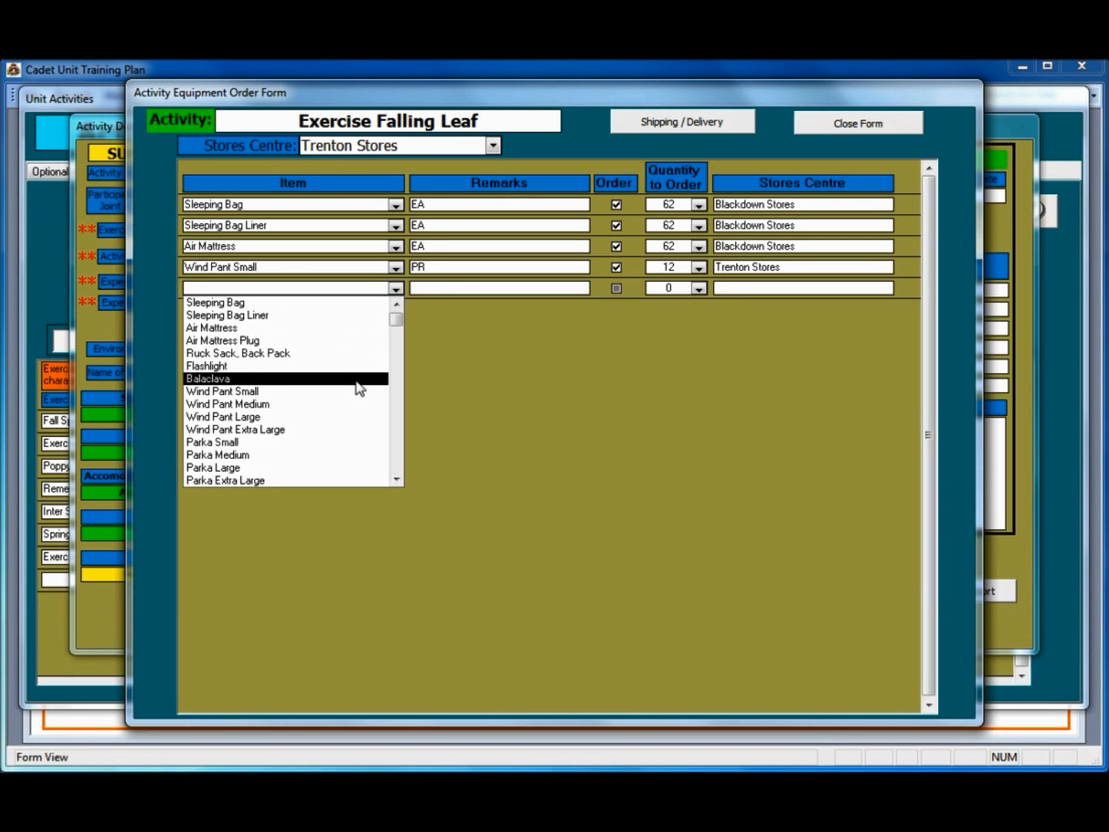
pyautogui.click(349, 407)
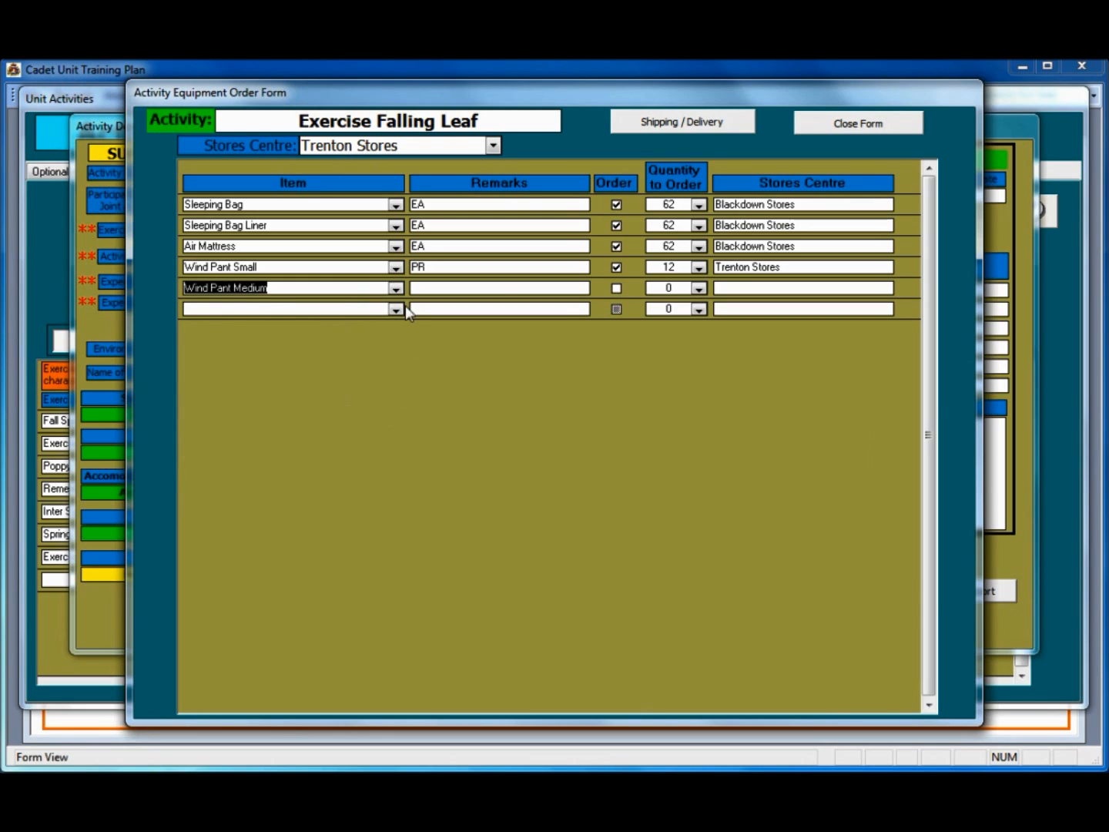
pyautogui.click(615, 290)
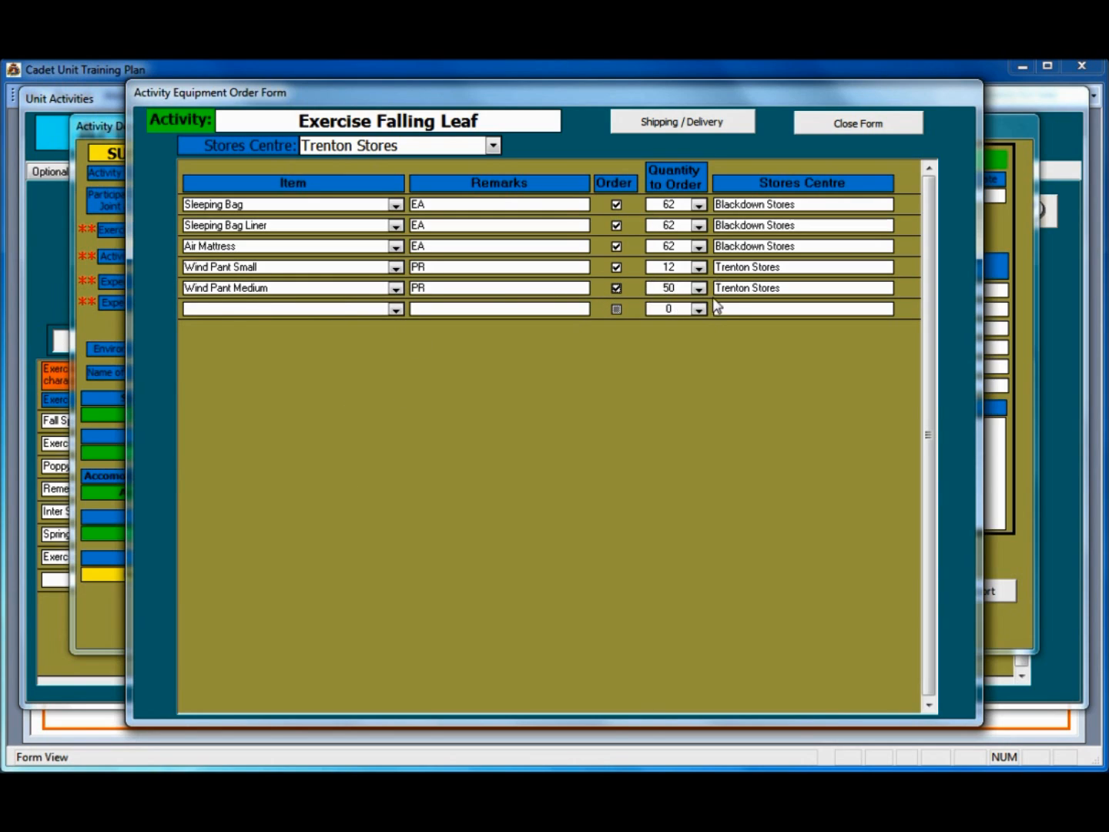
pyautogui.click(698, 289)
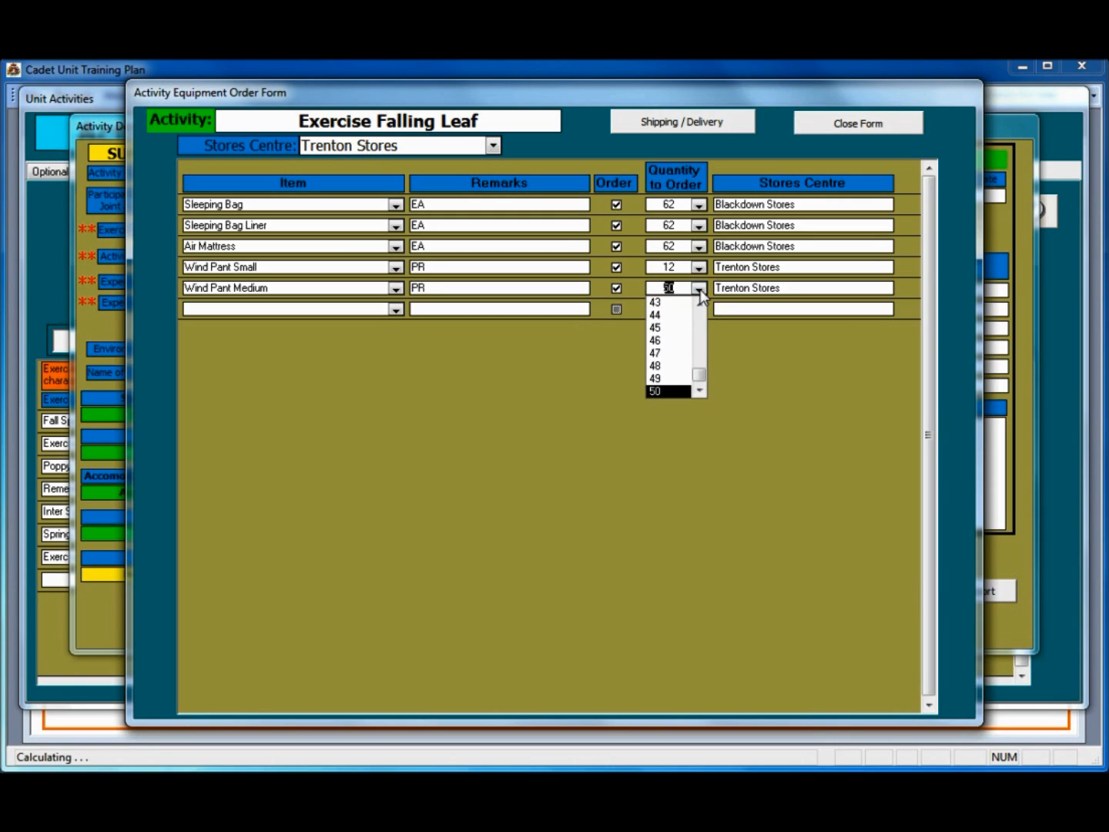
pyautogui.moveTo(699, 381); pyautogui.dragTo(700, 341)
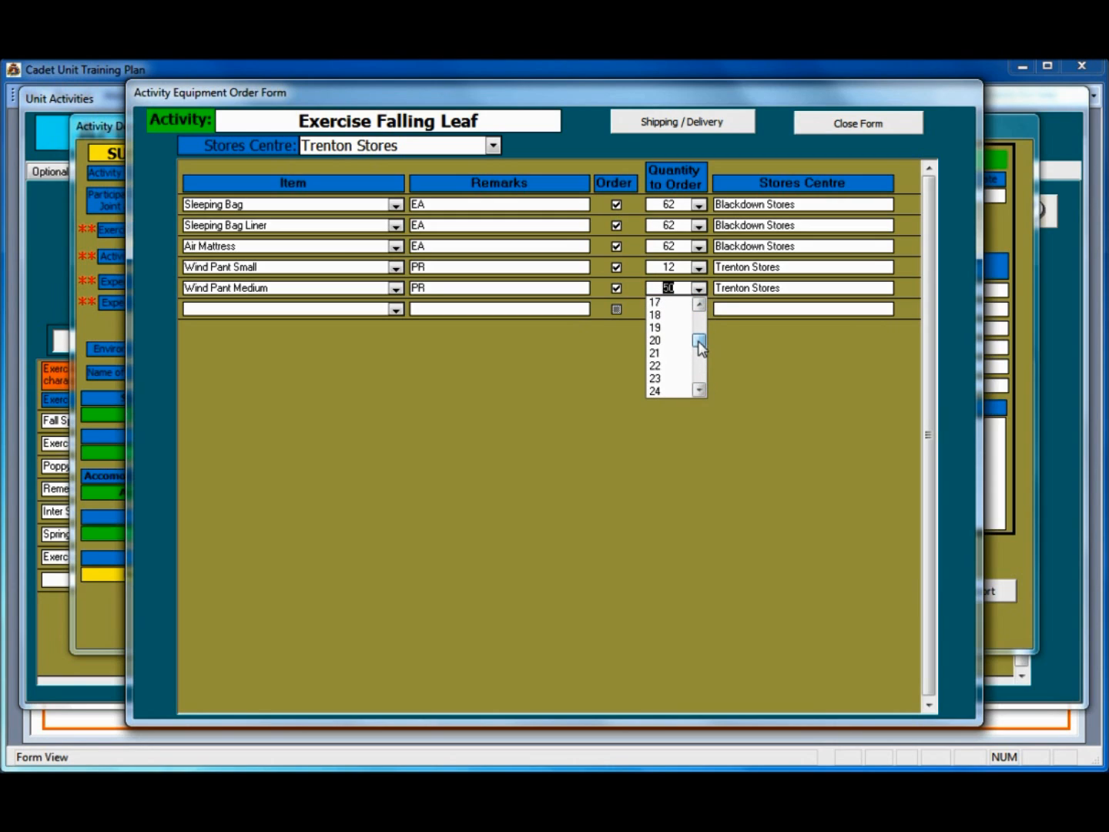
pyautogui.click(680, 305)
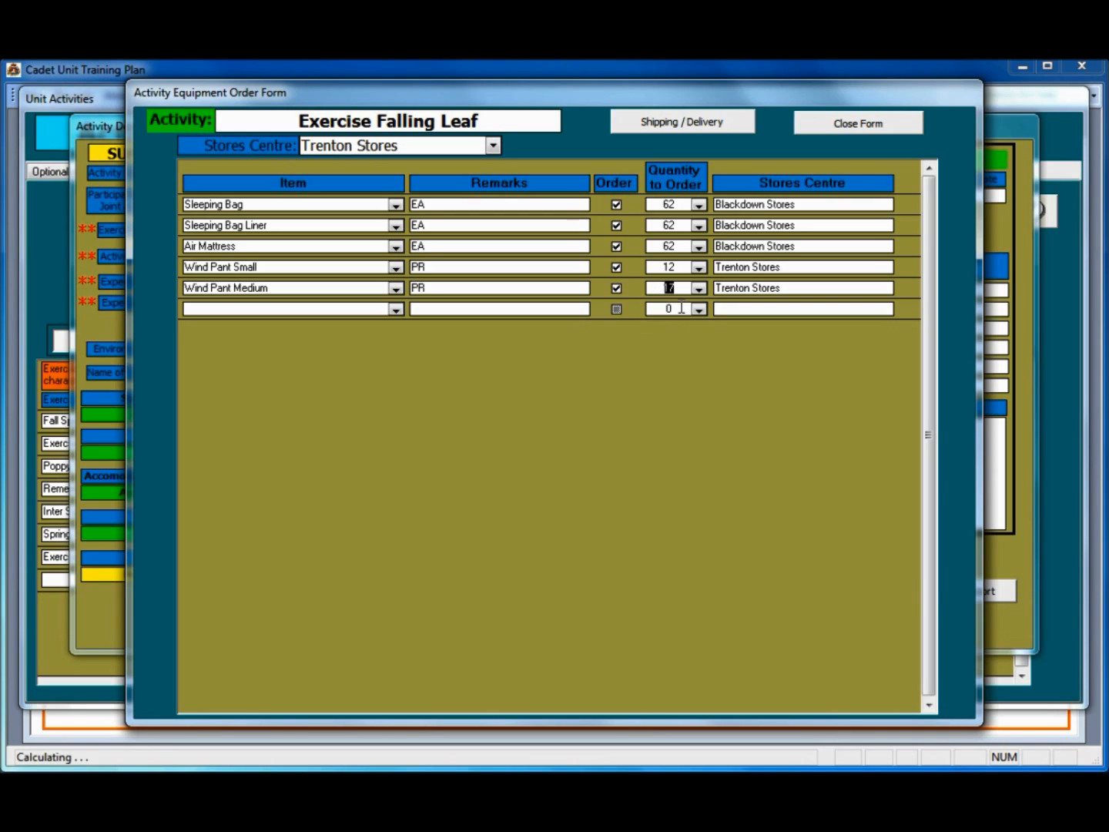
# Step: Order 21 Wind Pant Large and 12 Wind Pant Extra Large
pyautogui.click(395, 308)
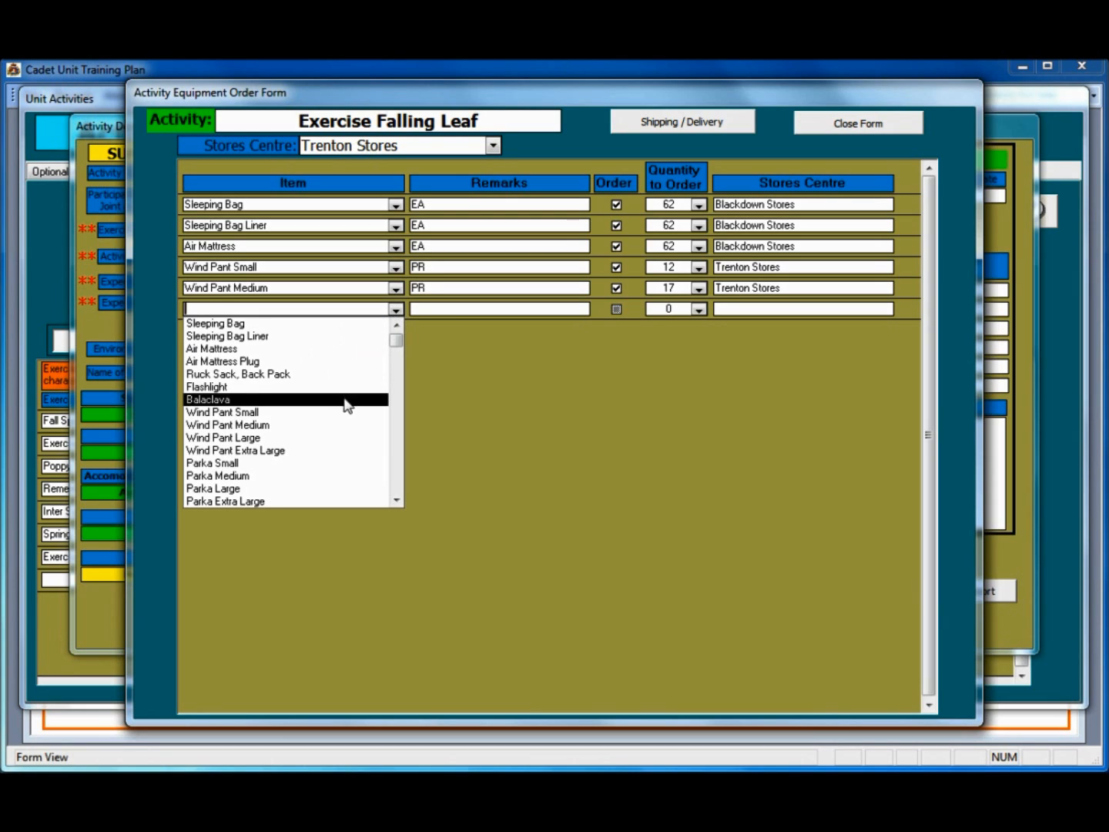
pyautogui.click(331, 439)
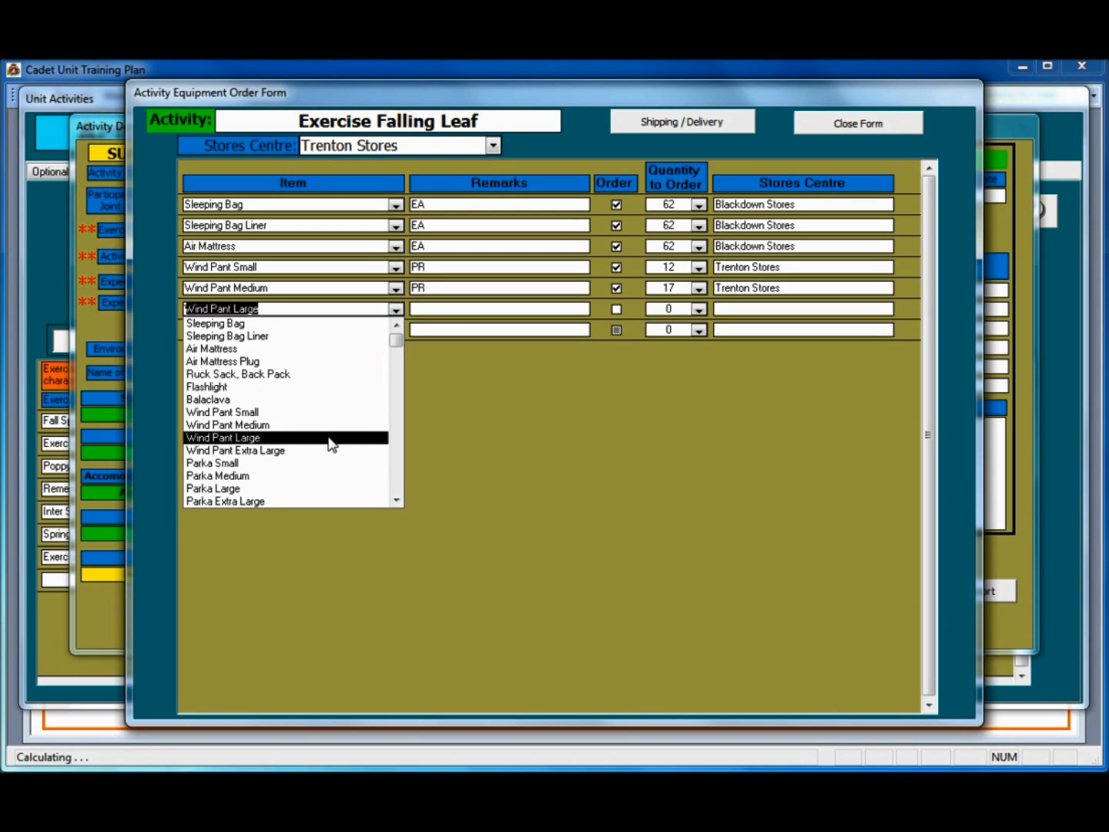
pyautogui.click(617, 310)
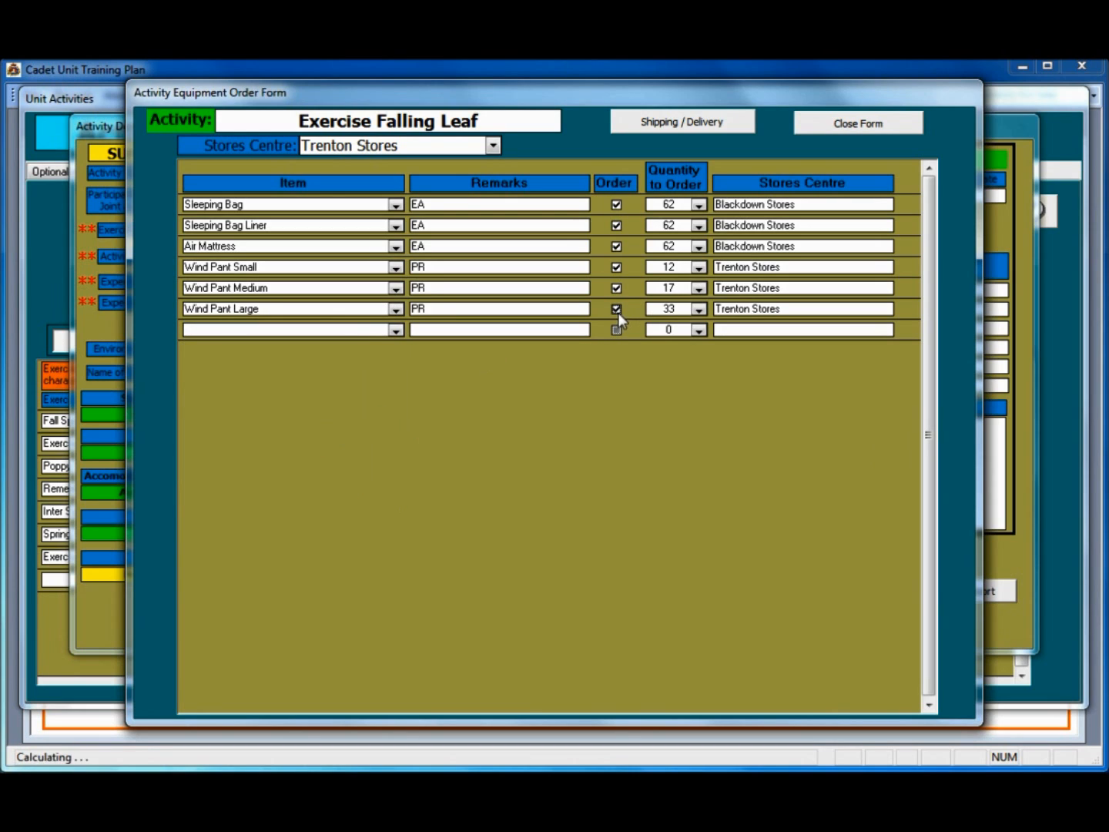
pyautogui.click(699, 309)
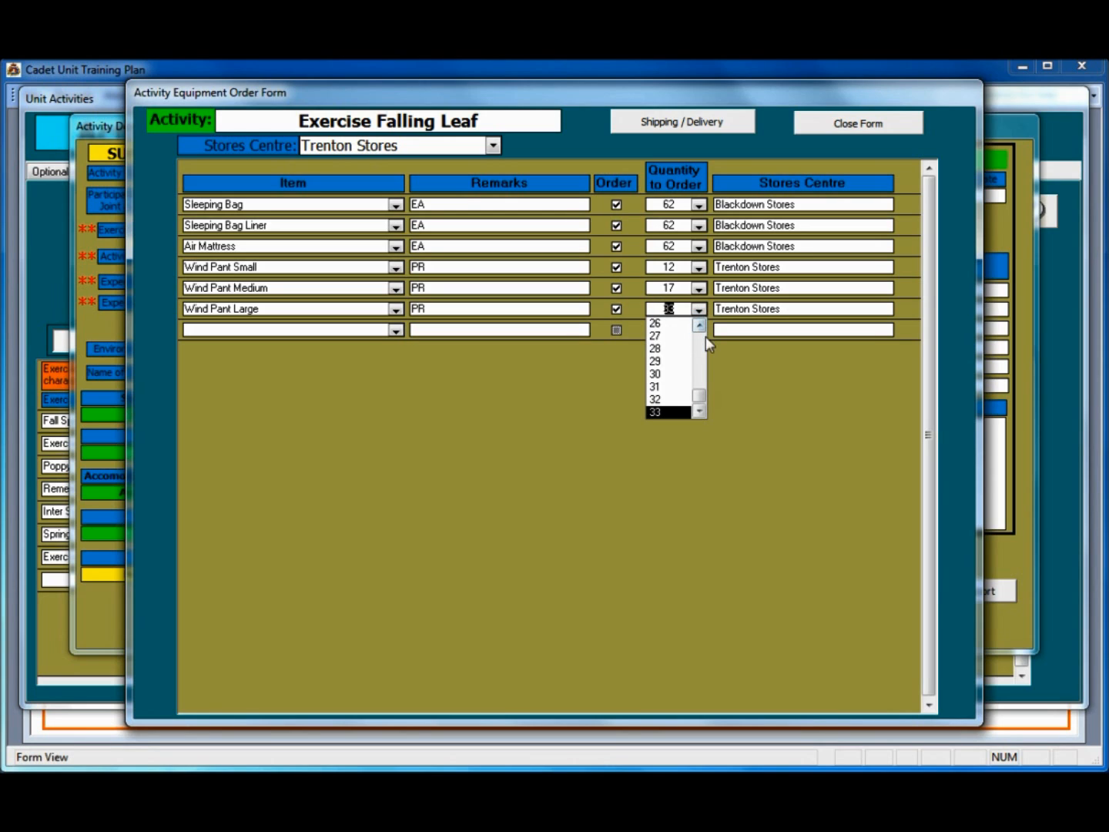
pyautogui.click(698, 324)
pyautogui.click(699, 324)
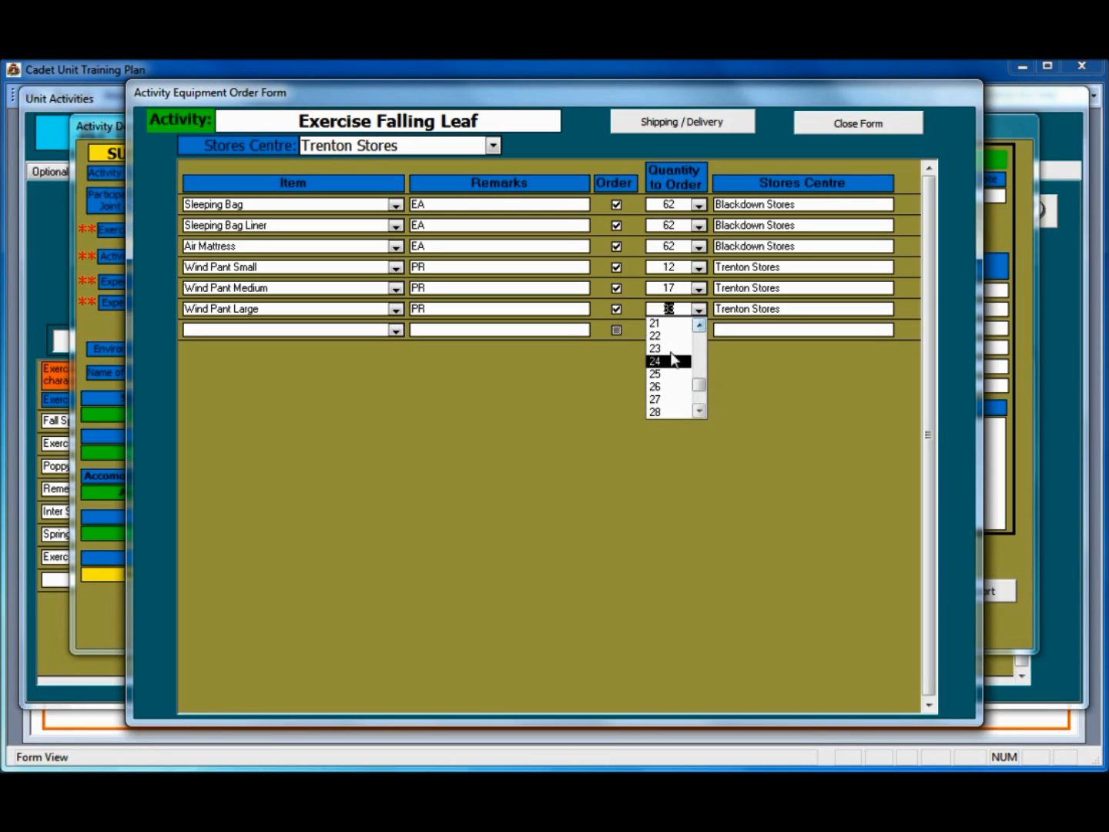
pyautogui.click(673, 325)
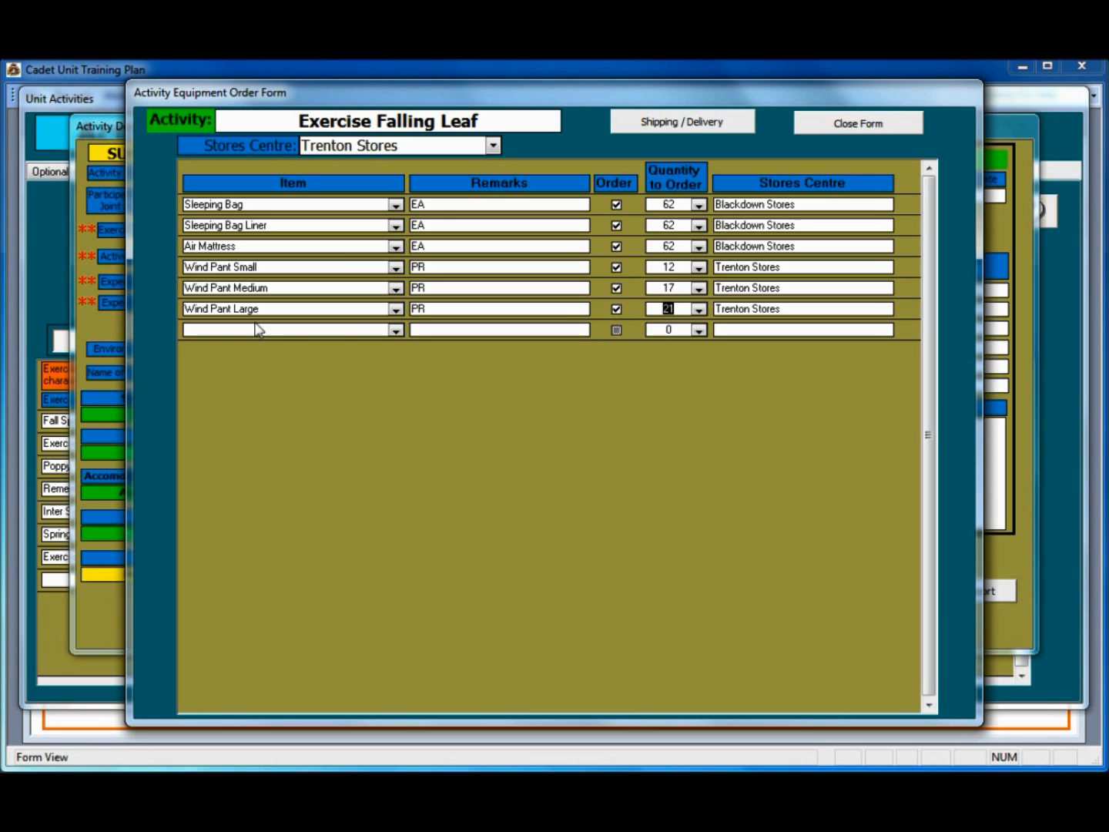
pyautogui.click(395, 329)
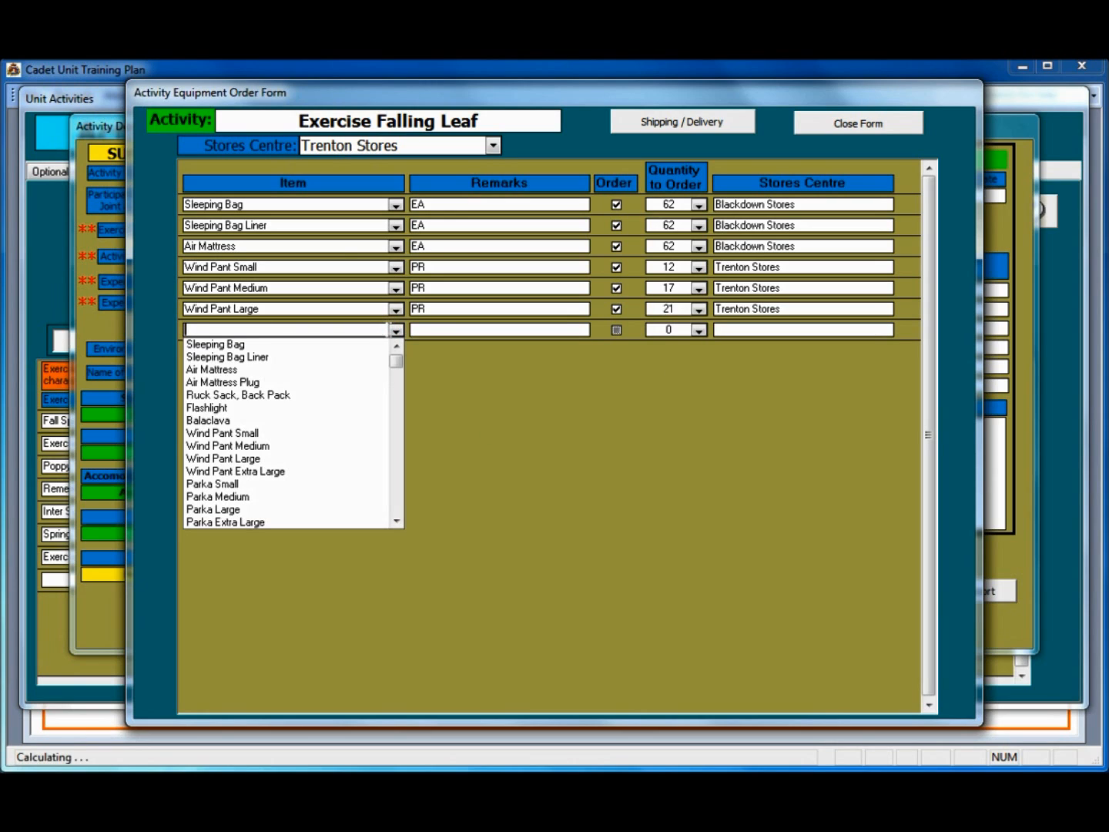
pyautogui.click(309, 471)
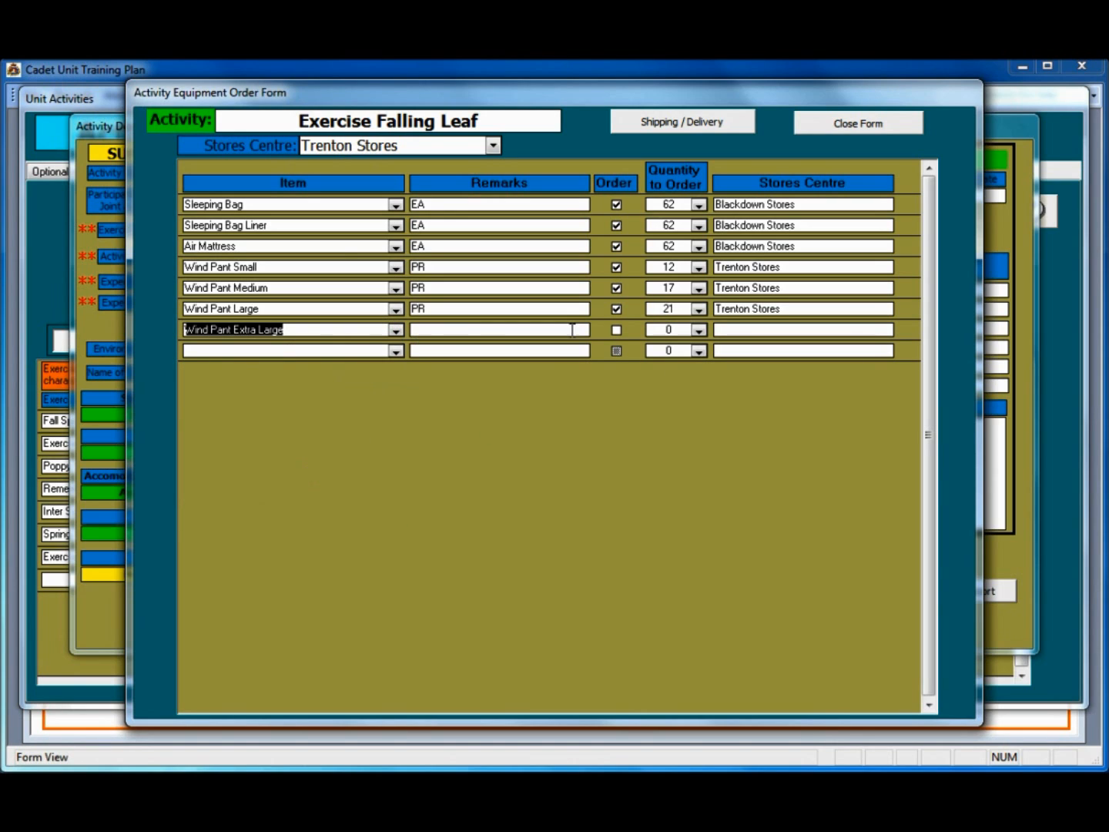
pyautogui.click(617, 331)
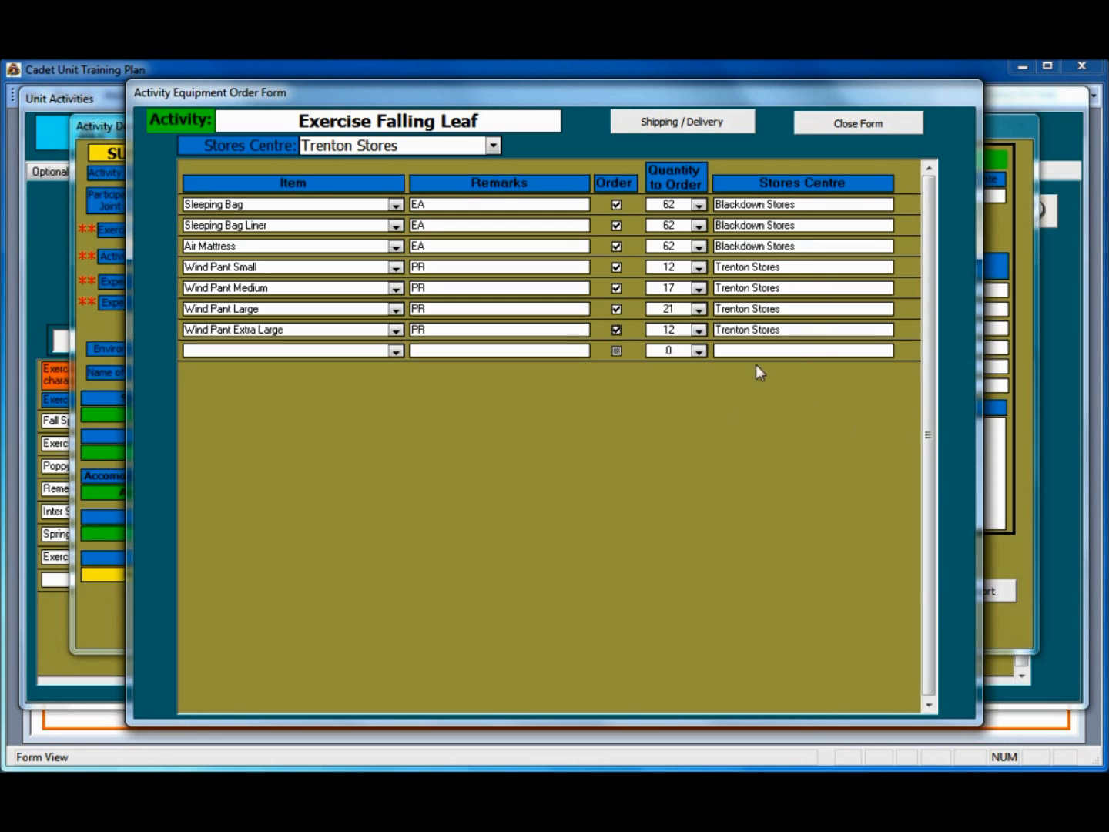
pyautogui.click(493, 145)
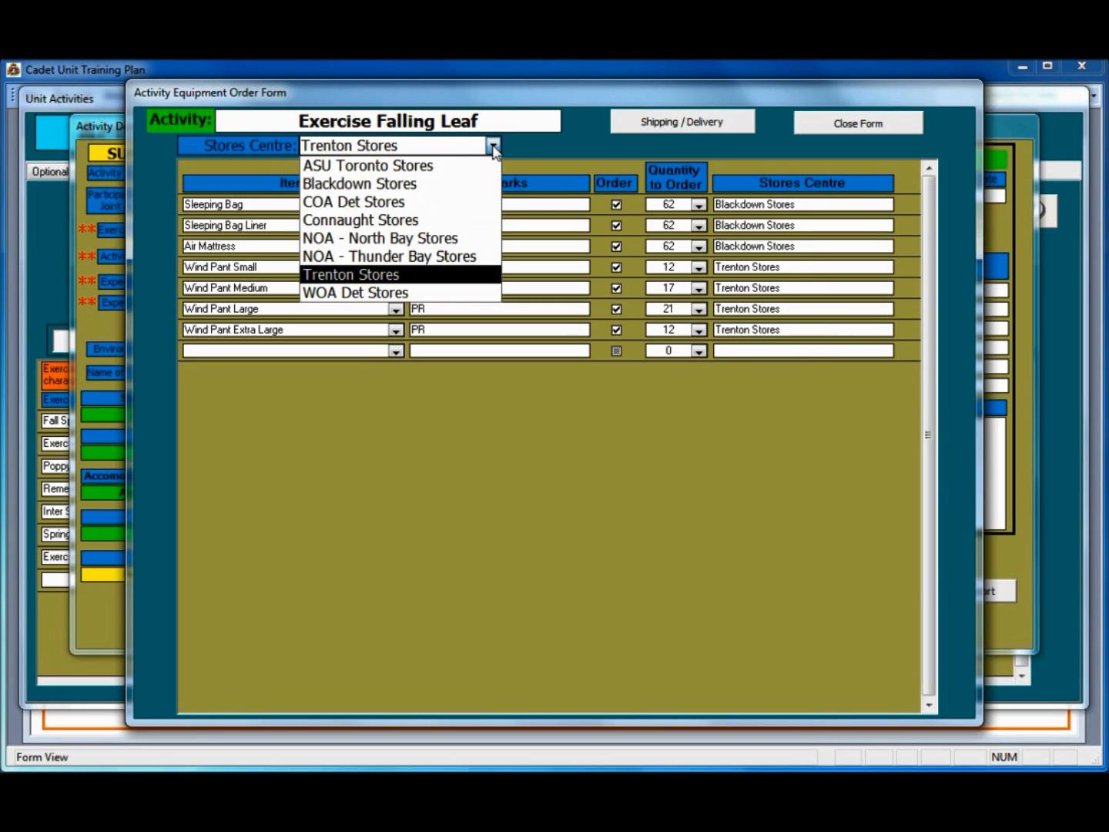
# Step: Switch back to Blackdown Stores and order 56 Canteens
pyautogui.click(445, 183)
pyautogui.click(396, 350)
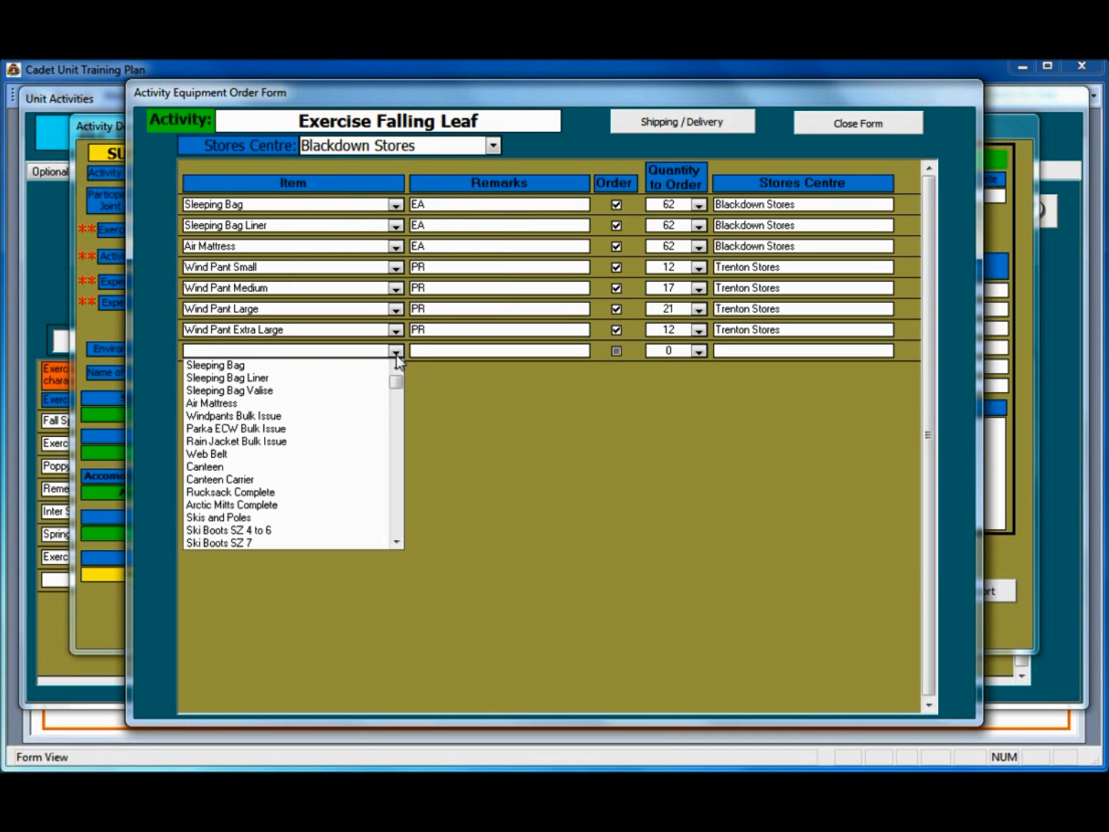
pyautogui.click(327, 466)
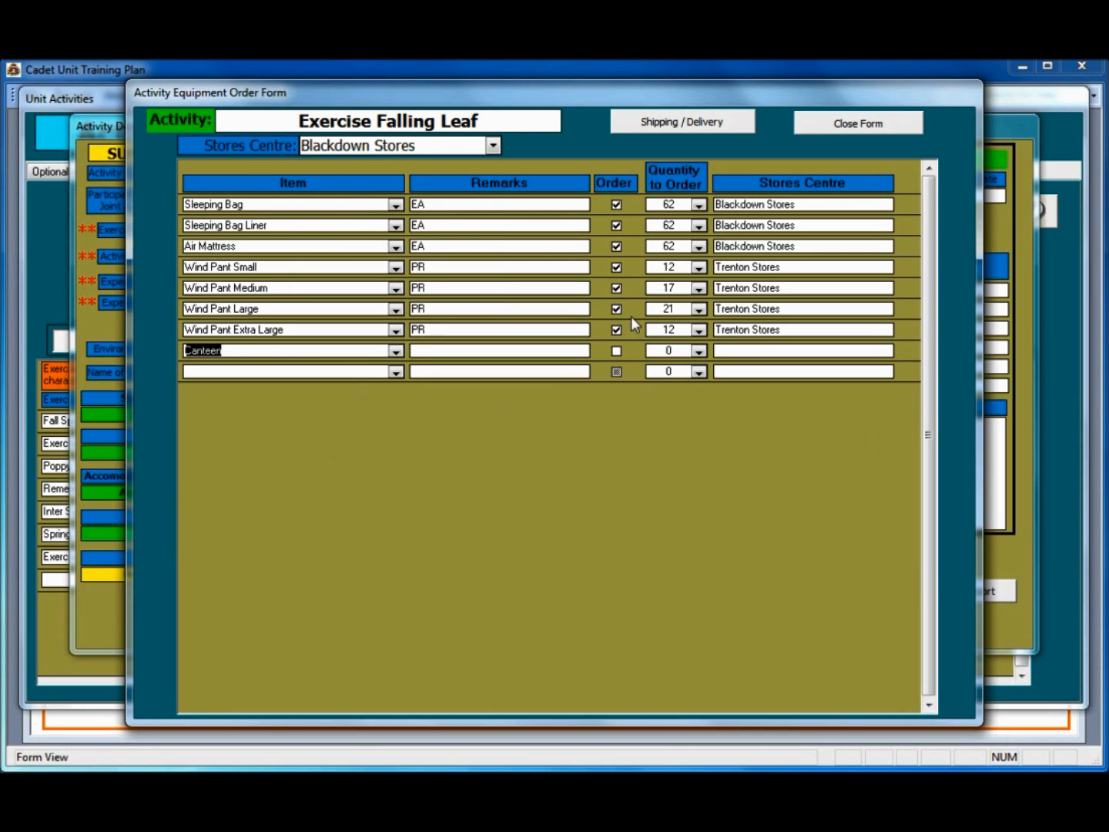
pyautogui.click(616, 351)
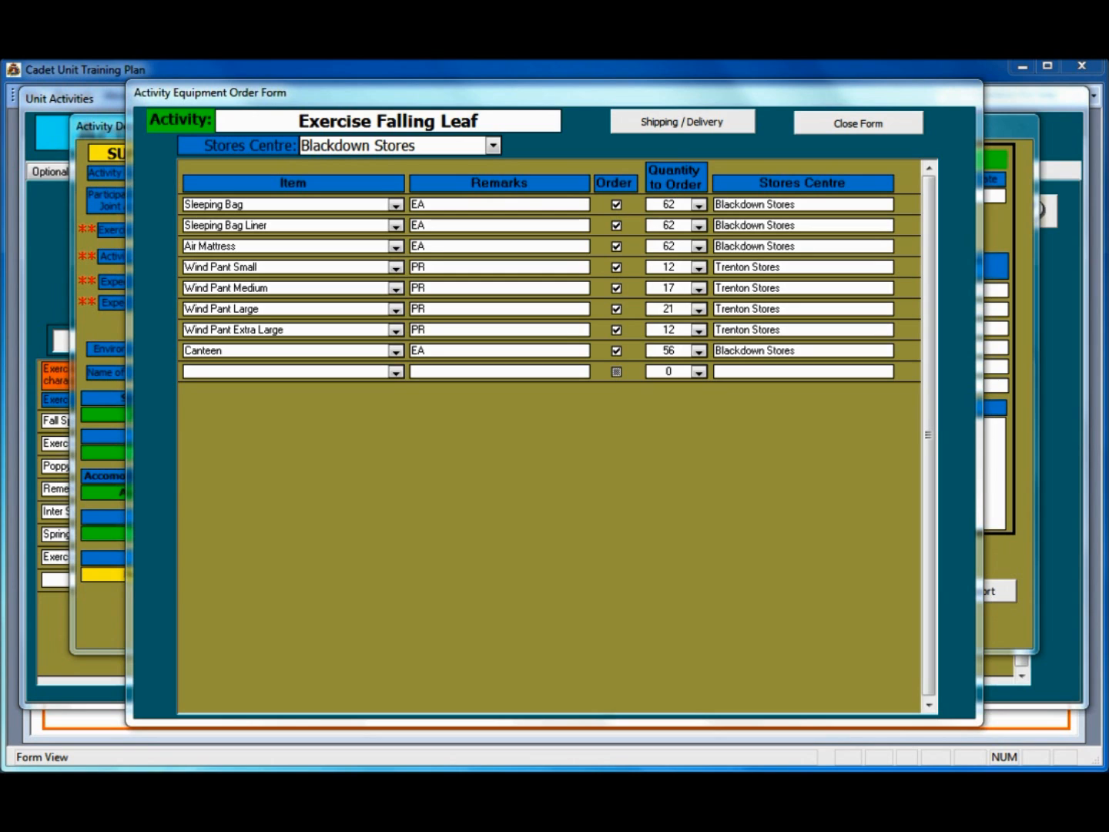
pyautogui.scroll(-1, 550, 436)
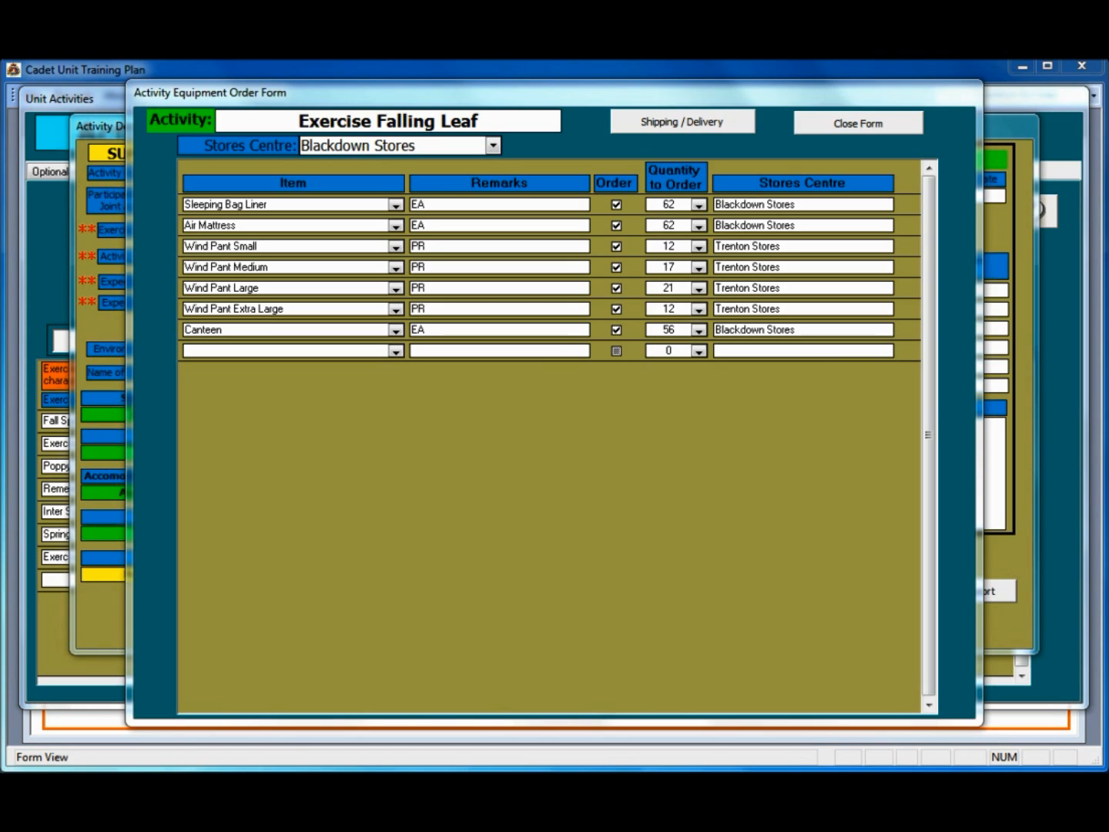
# Step: Add a GPS Handheld line marked for ordering with quantity 2
pyautogui.click(196, 350)
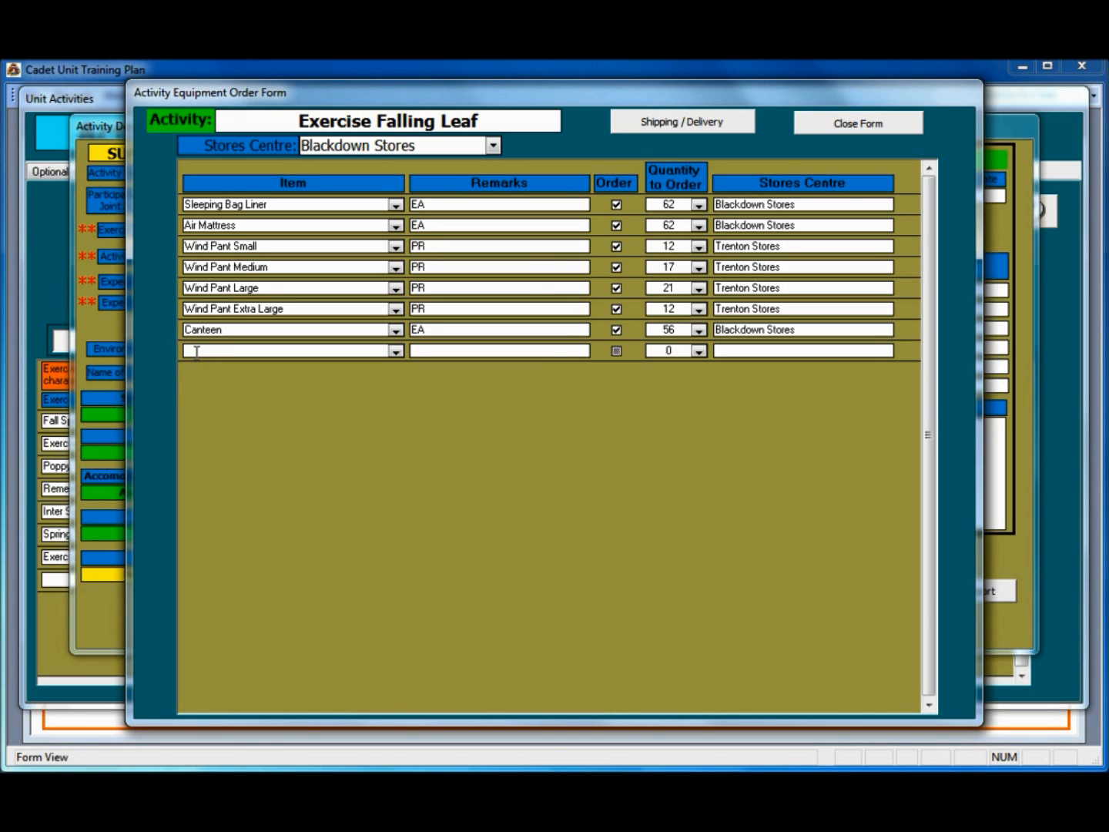
pyautogui.write('GHS')
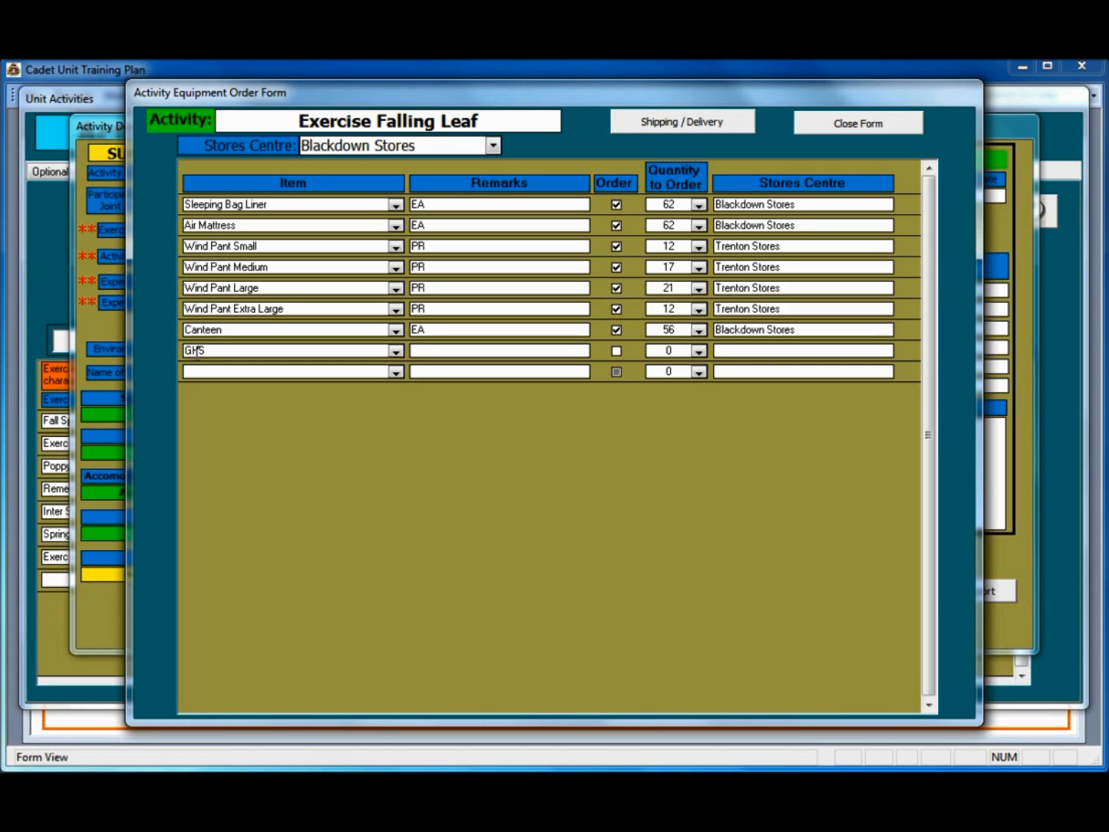
pyautogui.write(' Handheld')
pyautogui.click(617, 349)
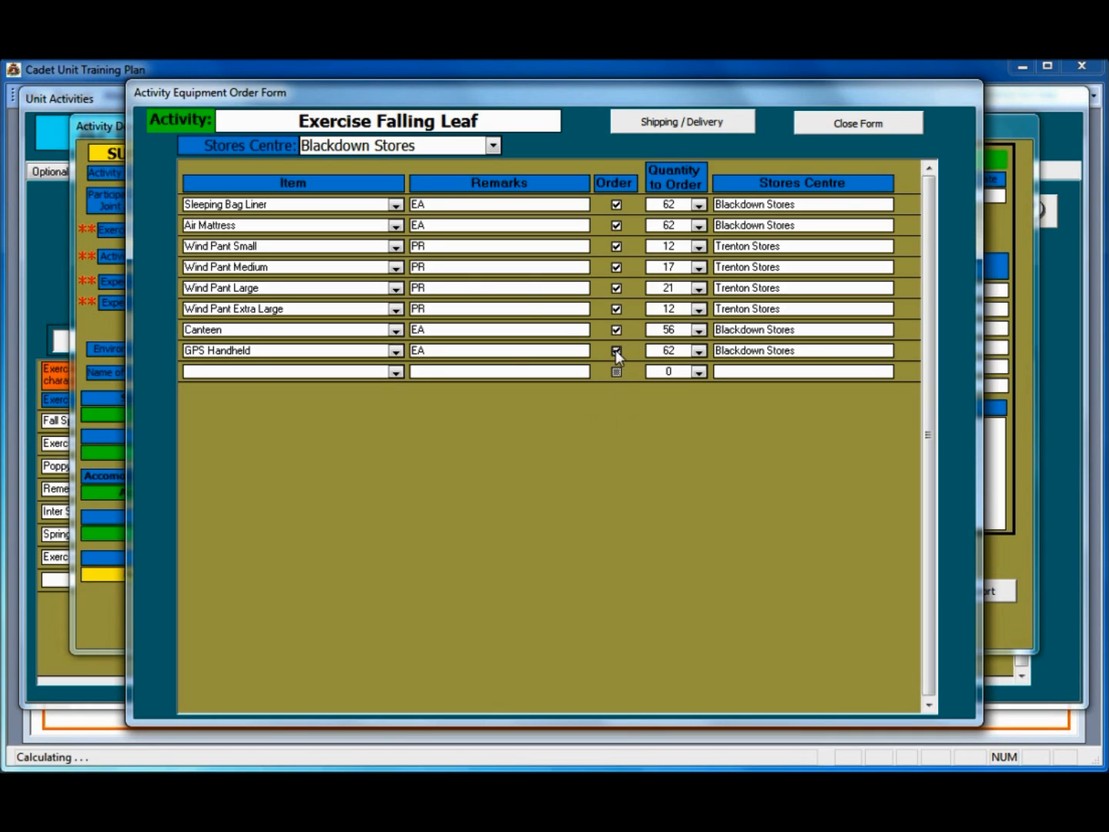
pyautogui.click(701, 352)
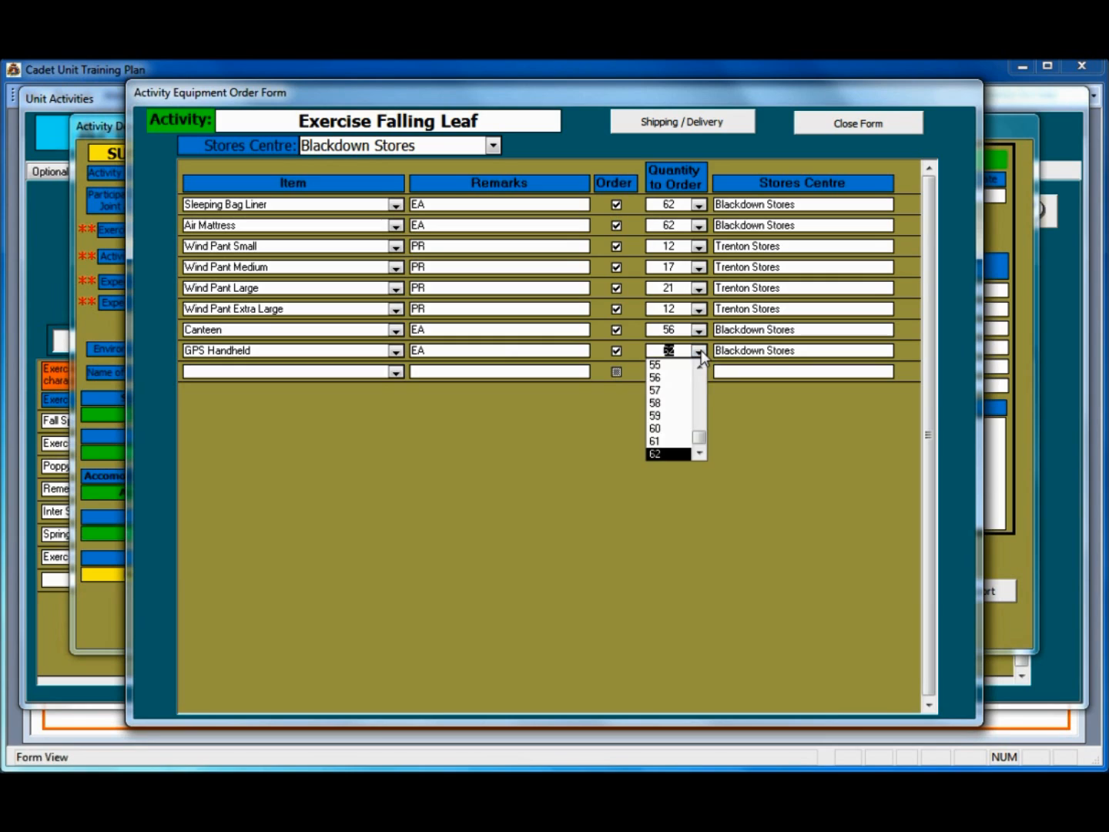
pyautogui.moveTo(699, 440); pyautogui.dragTo(703, 377)
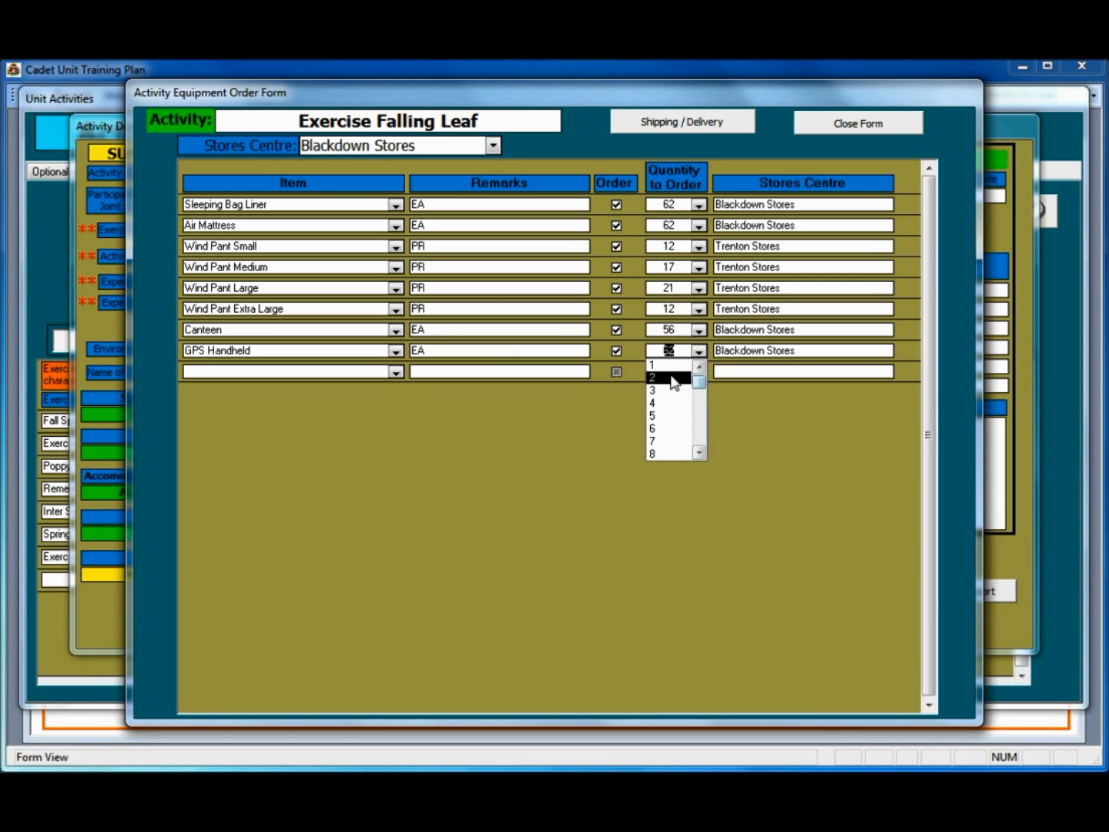
pyautogui.click(673, 377)
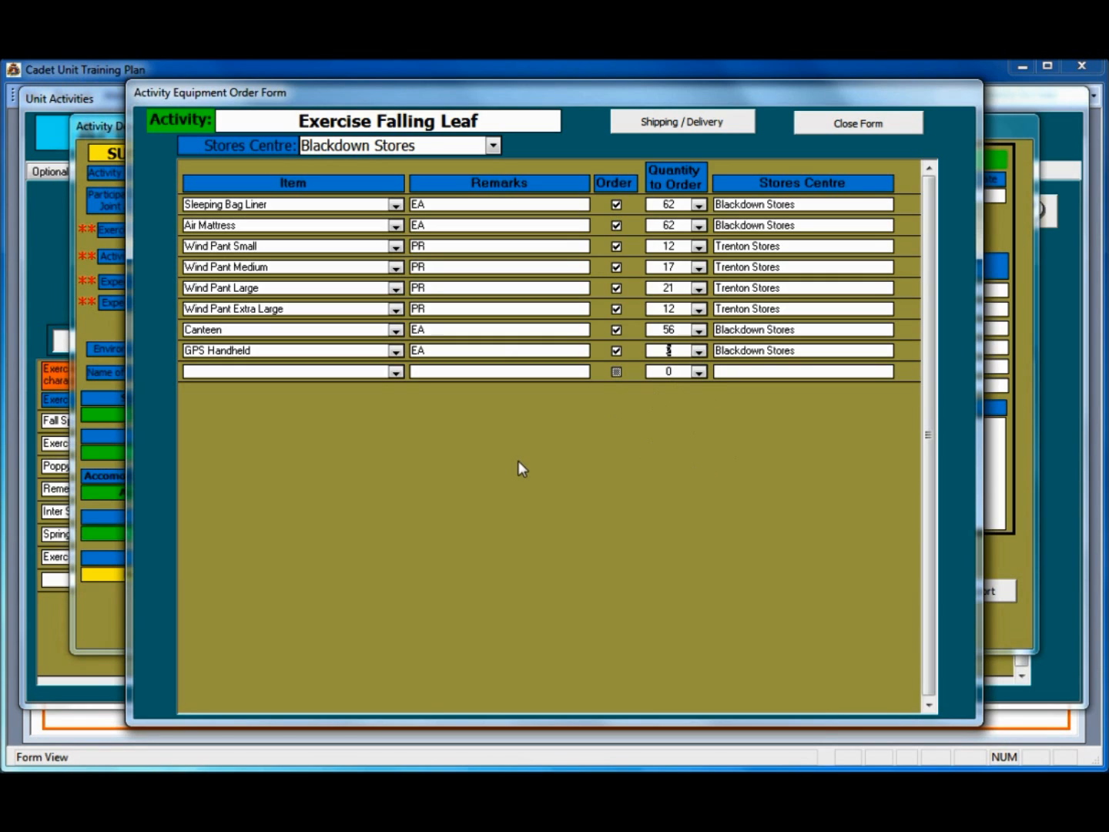
pyautogui.click(805, 351)
# Step: Set delivery to Ship, choose a shipping contact, and use the address on file
pyautogui.click(664, 126)
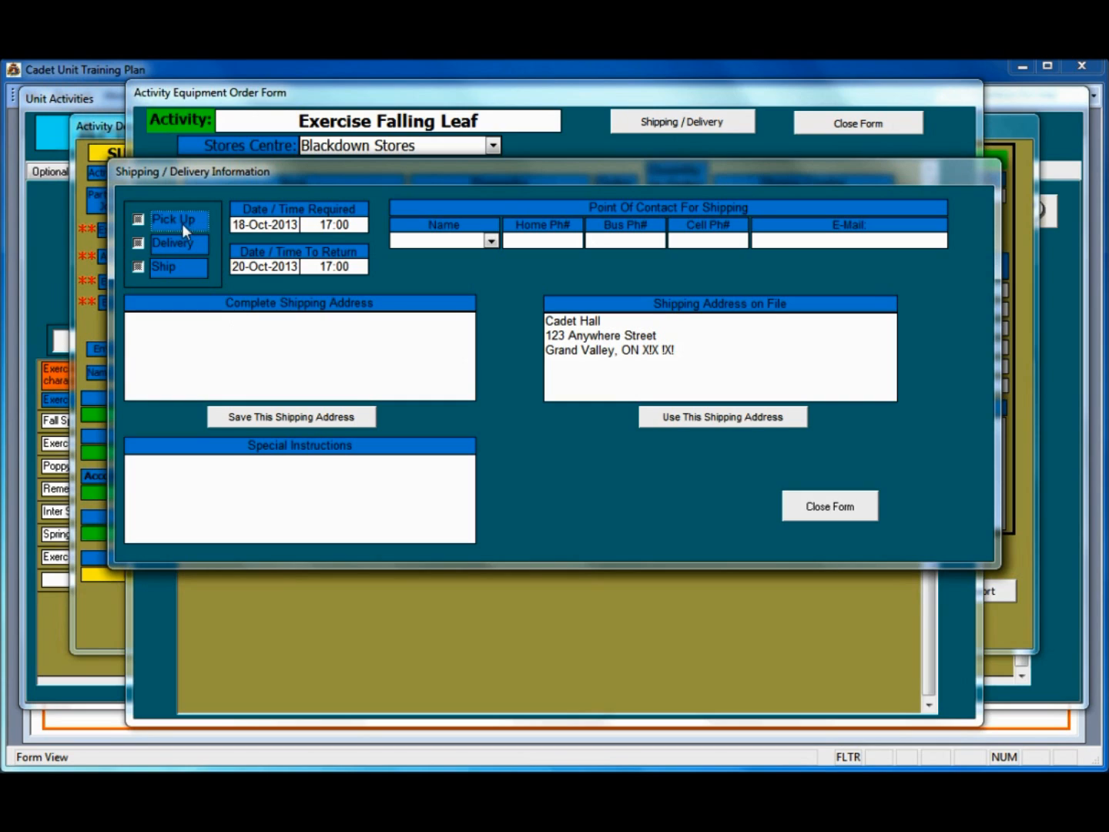
pyautogui.click(141, 266)
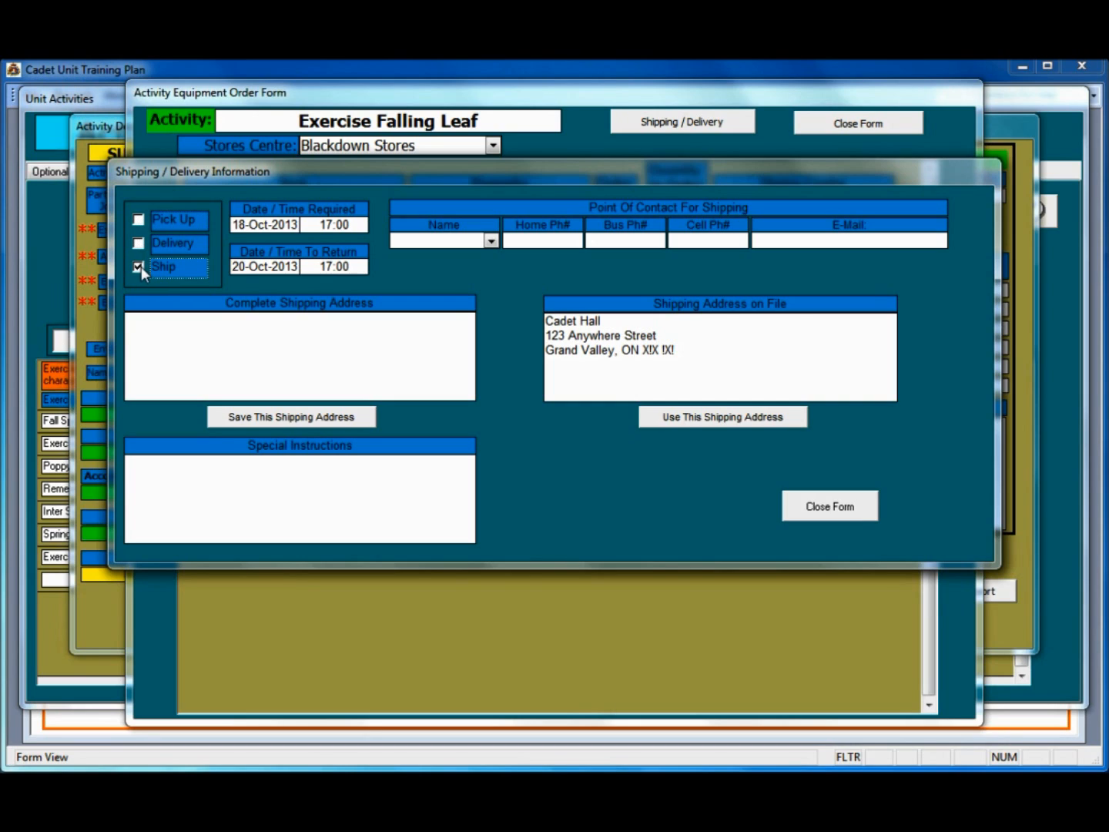
pyautogui.click(491, 241)
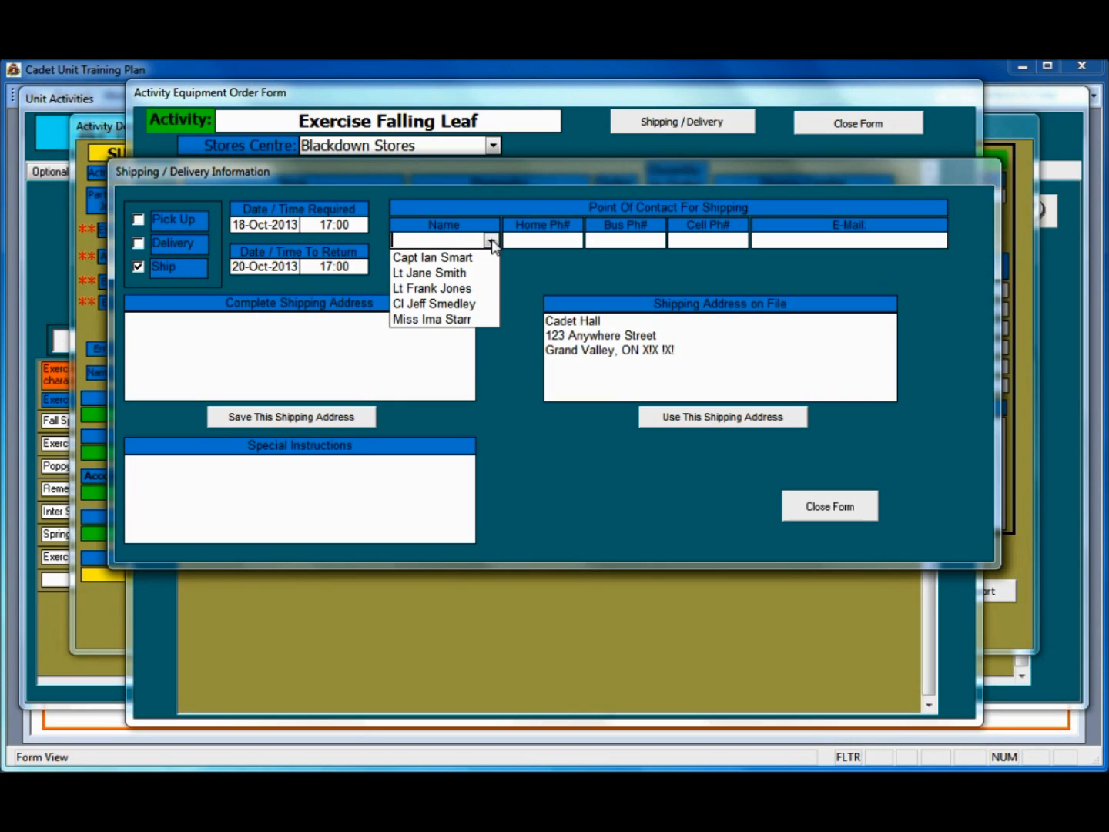
pyautogui.click(461, 305)
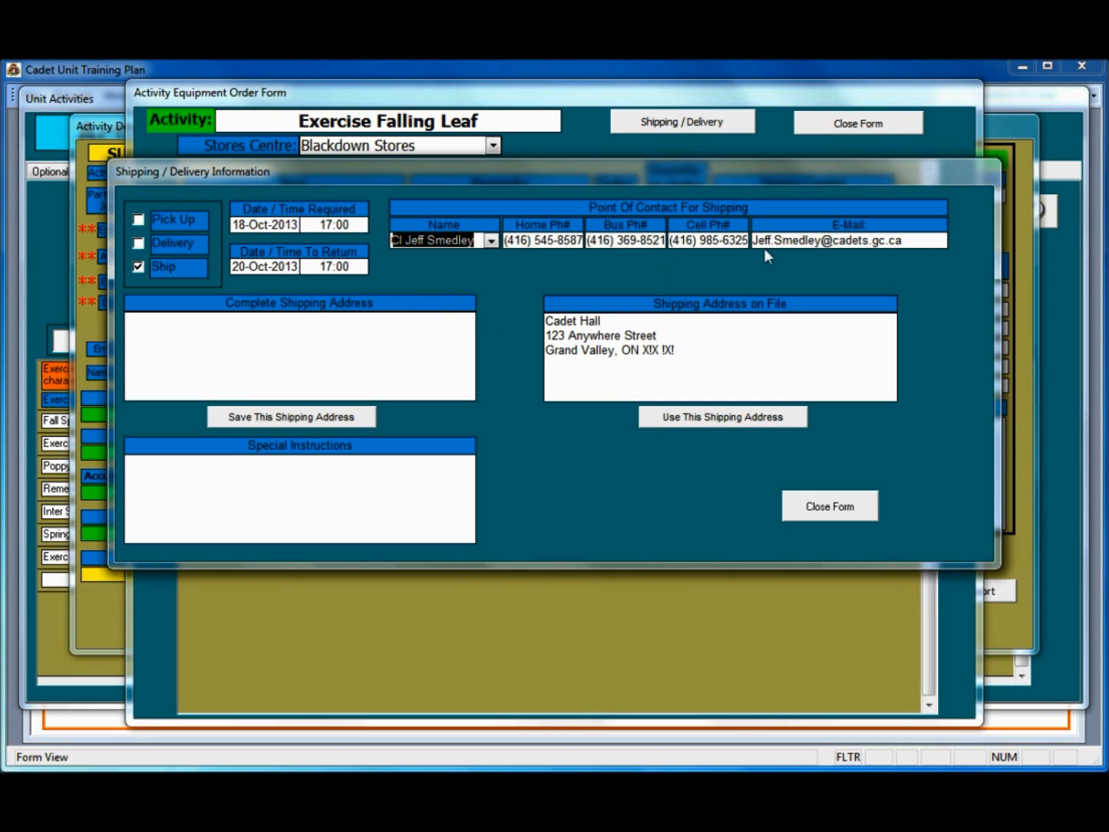
pyautogui.click(298, 339)
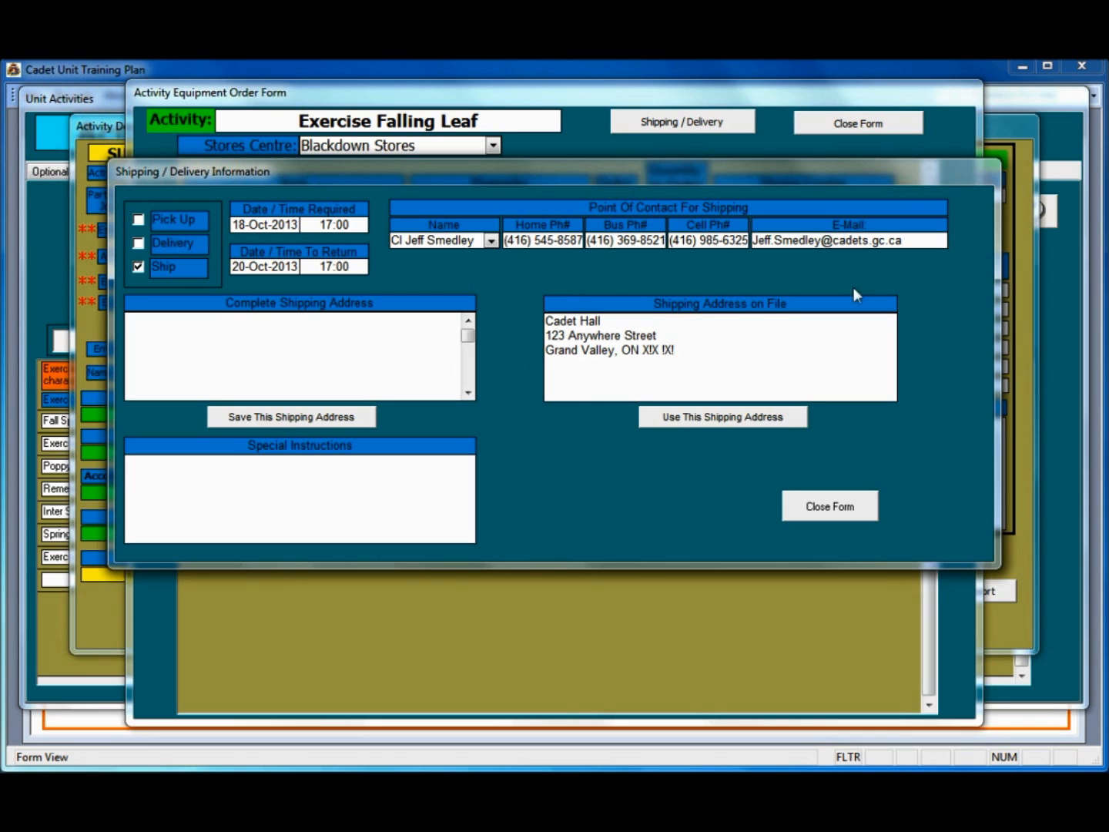
pyautogui.click(679, 422)
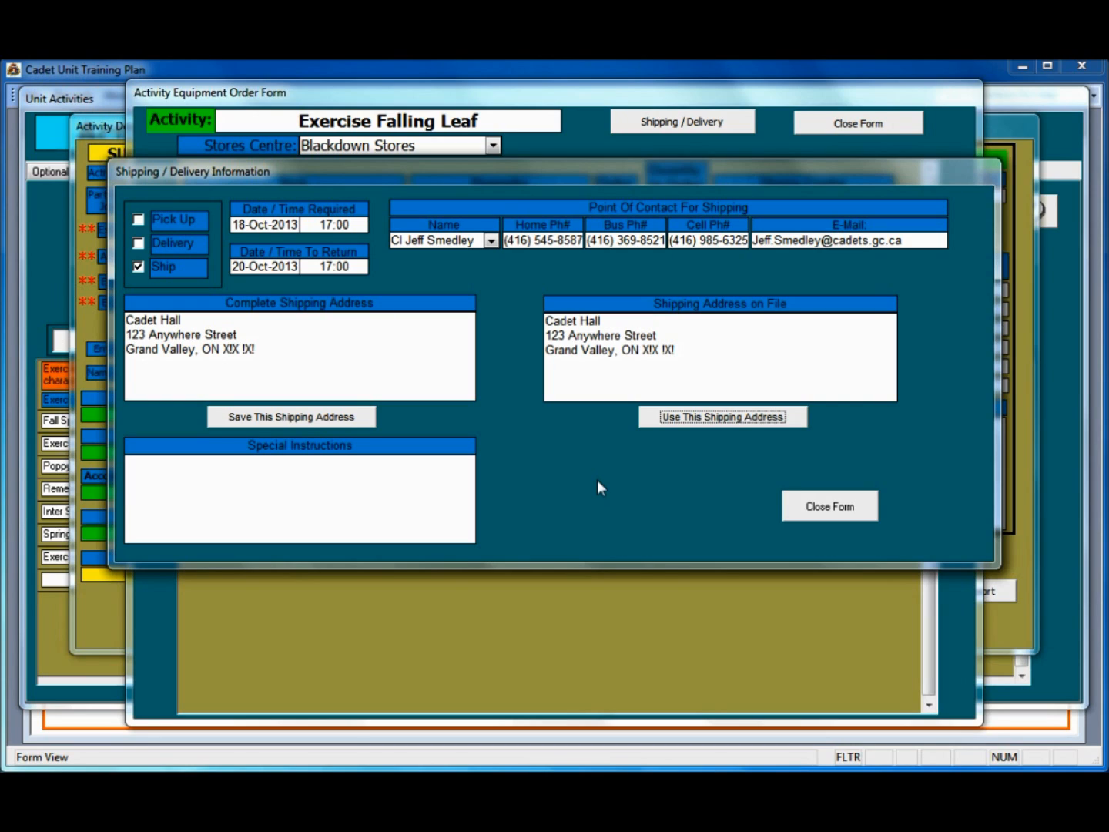
pyautogui.click(316, 503)
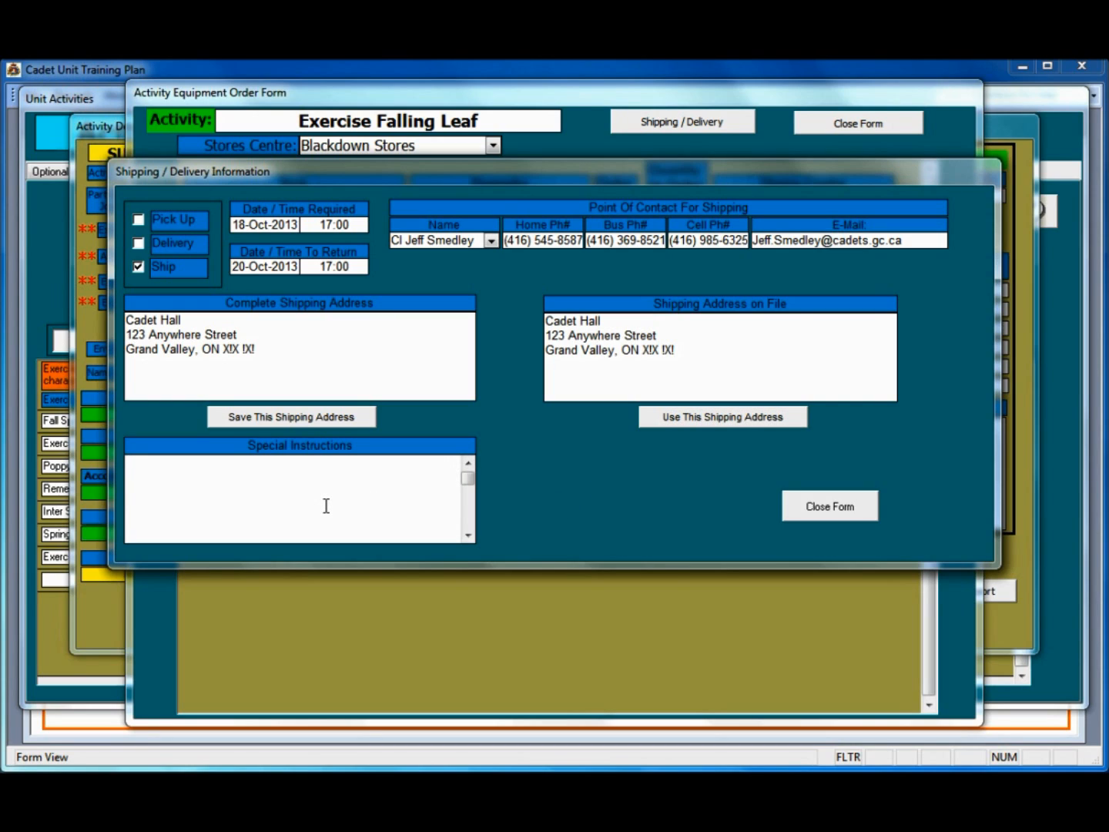
pyautogui.click(822, 511)
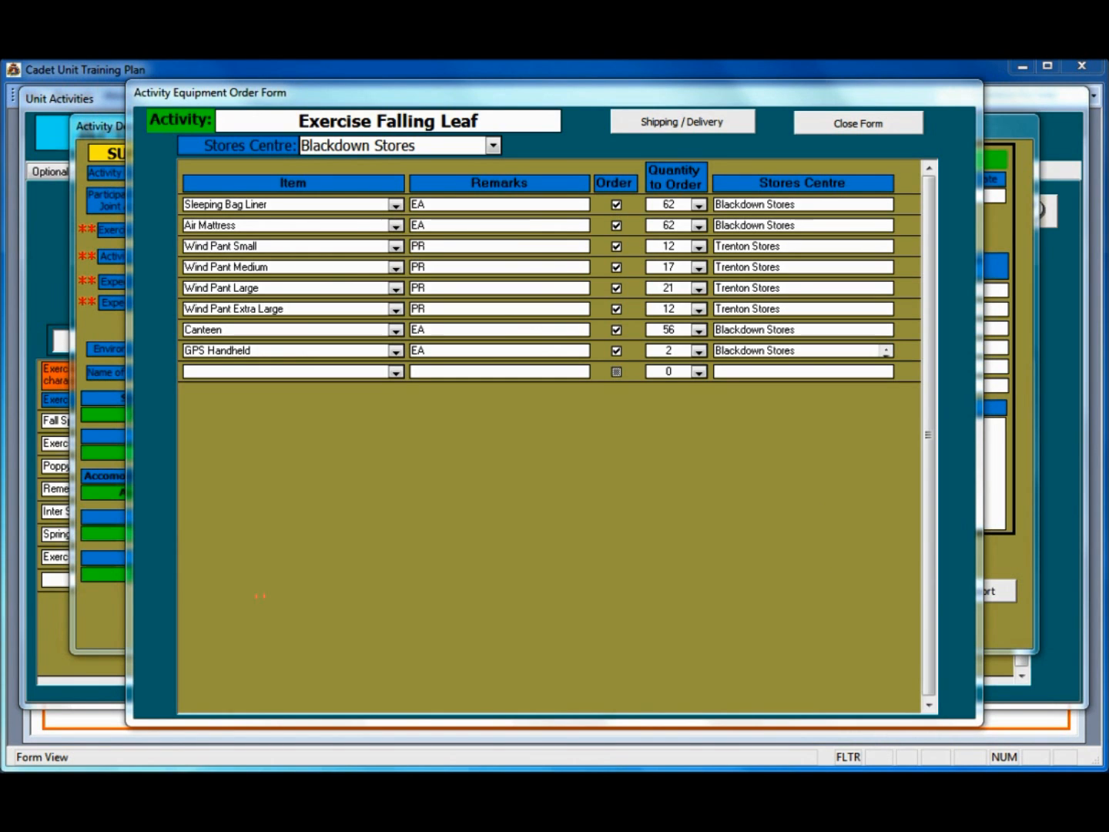
# Step: Close the Activity Equipment Order Form
pyautogui.click(879, 124)
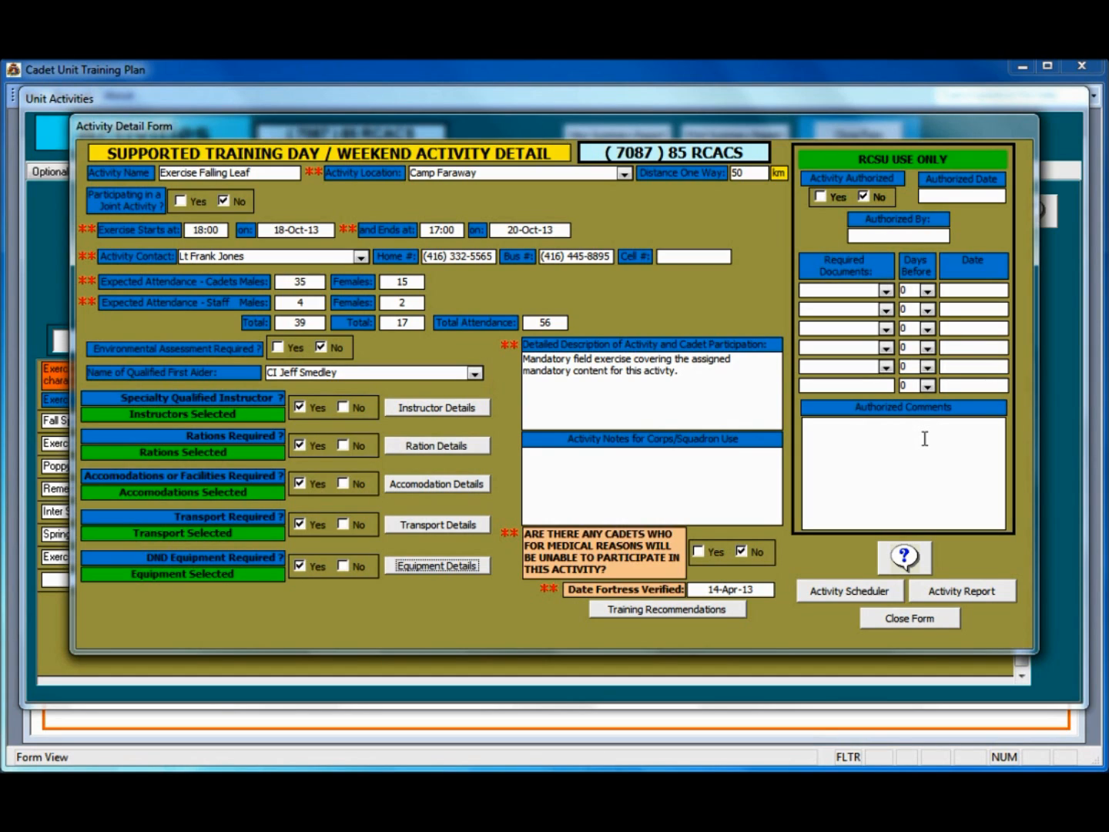
# Step: Add an OP Order as a required document, due 45 days before the activity
pyautogui.click(886, 291)
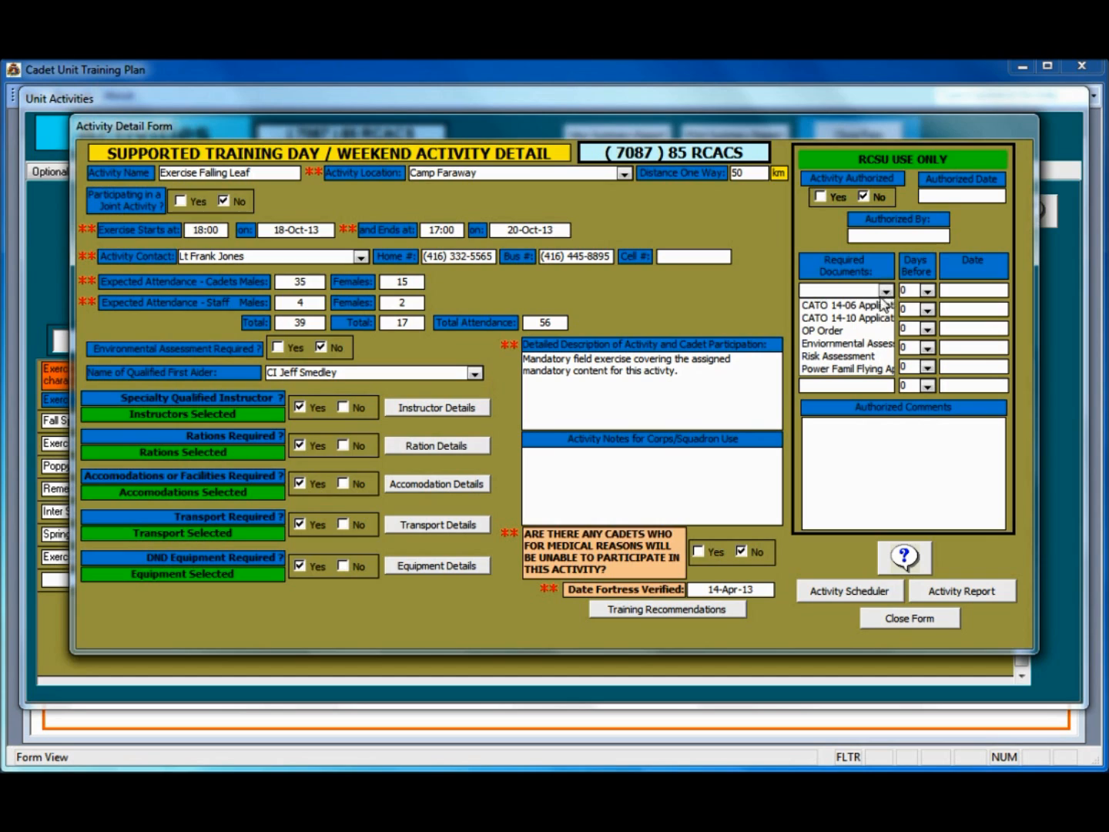
pyautogui.click(863, 331)
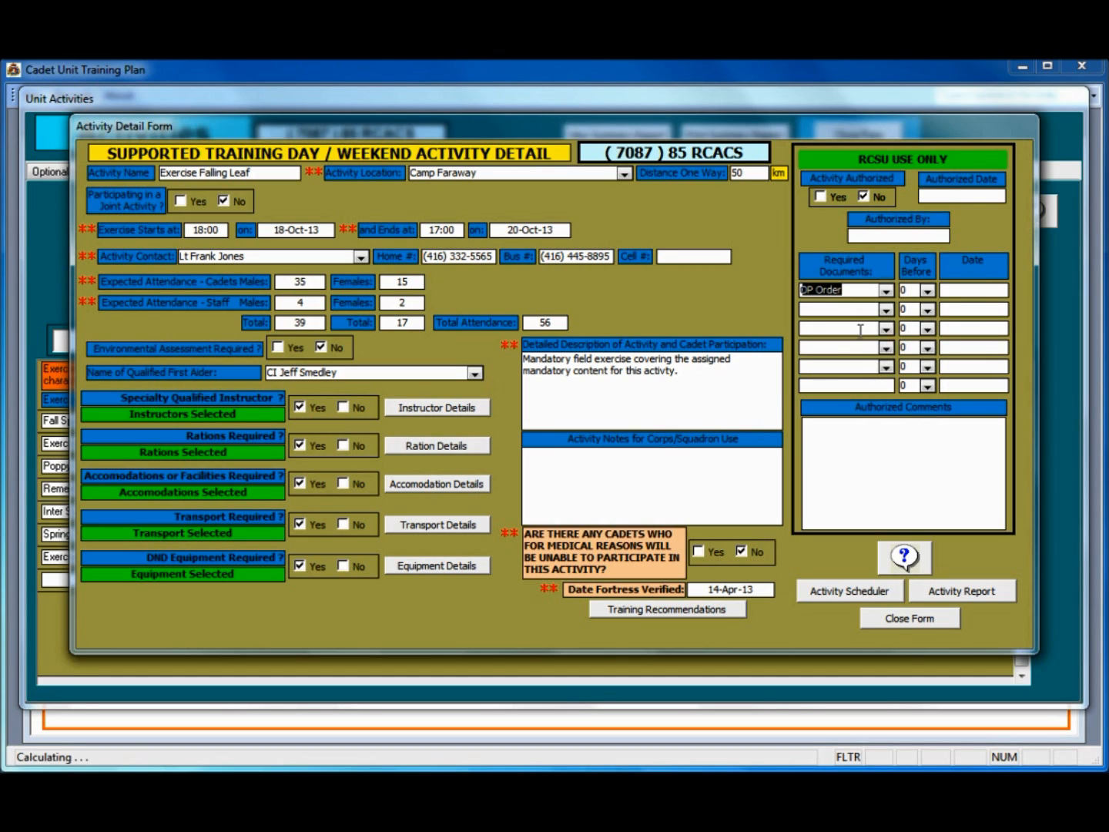
pyautogui.click(927, 290)
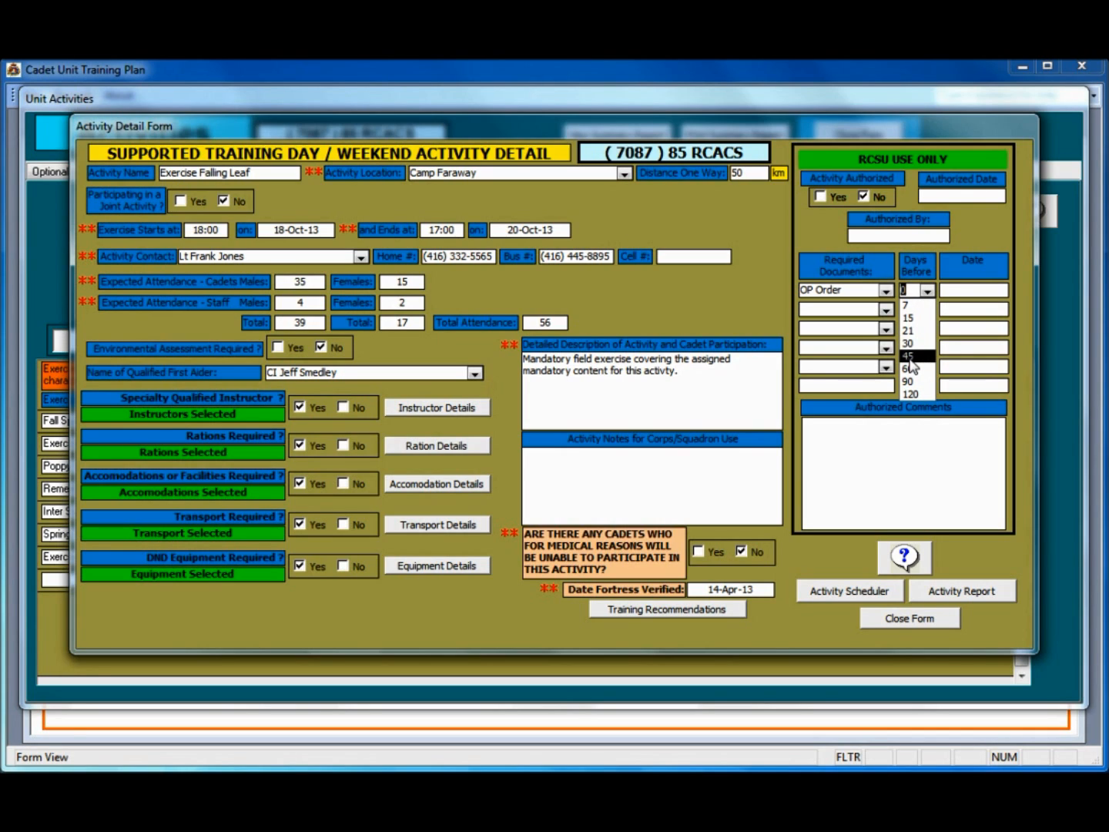
pyautogui.click(911, 358)
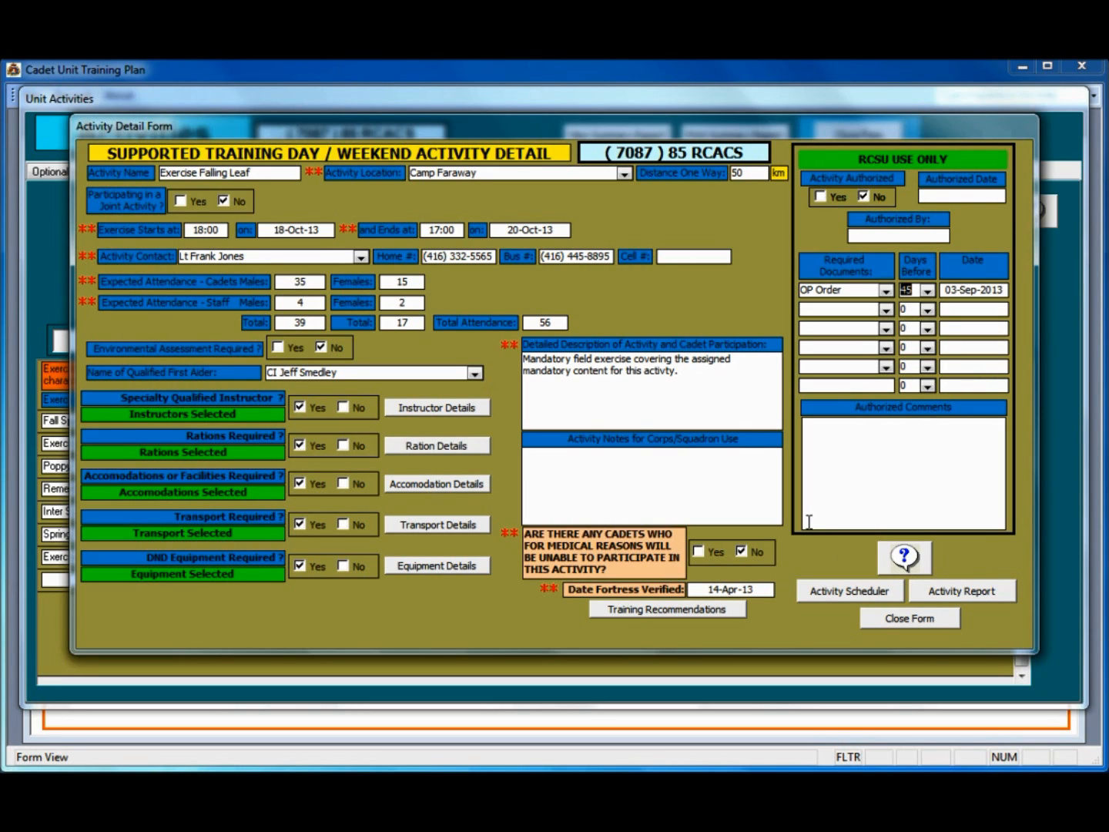
# Step: Close the Activity Detail Form
pyautogui.click(916, 617)
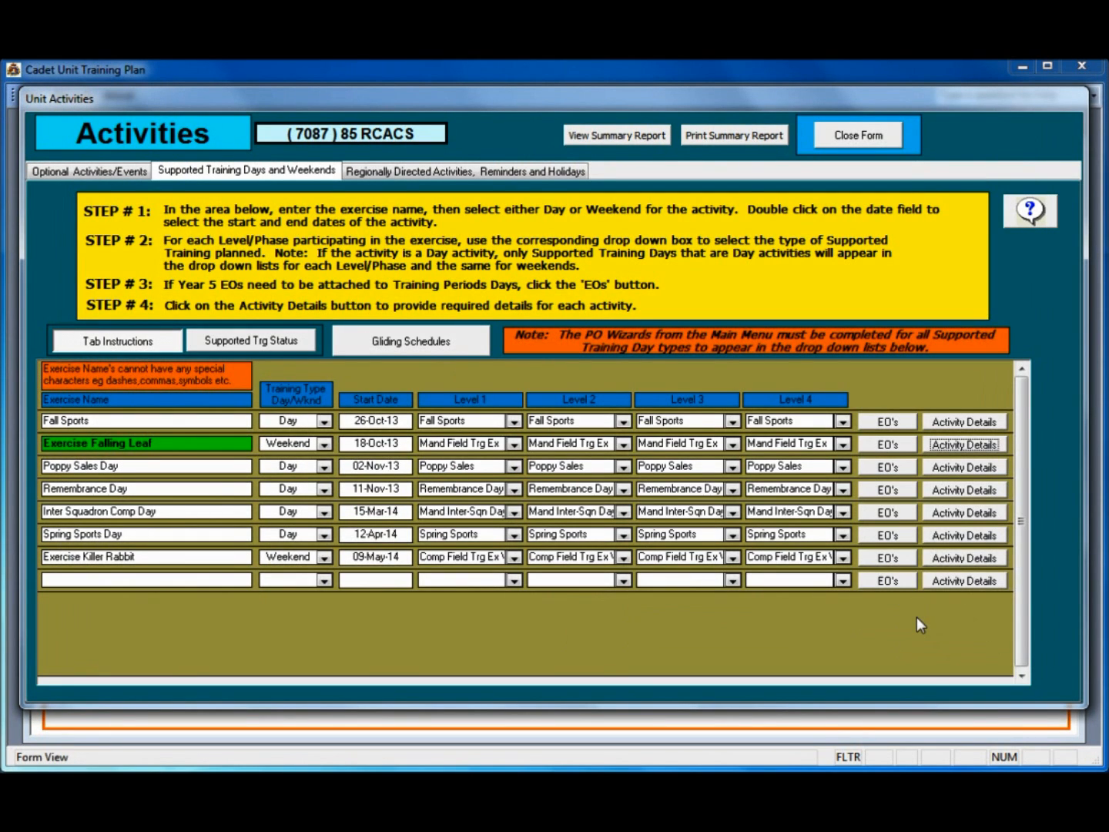